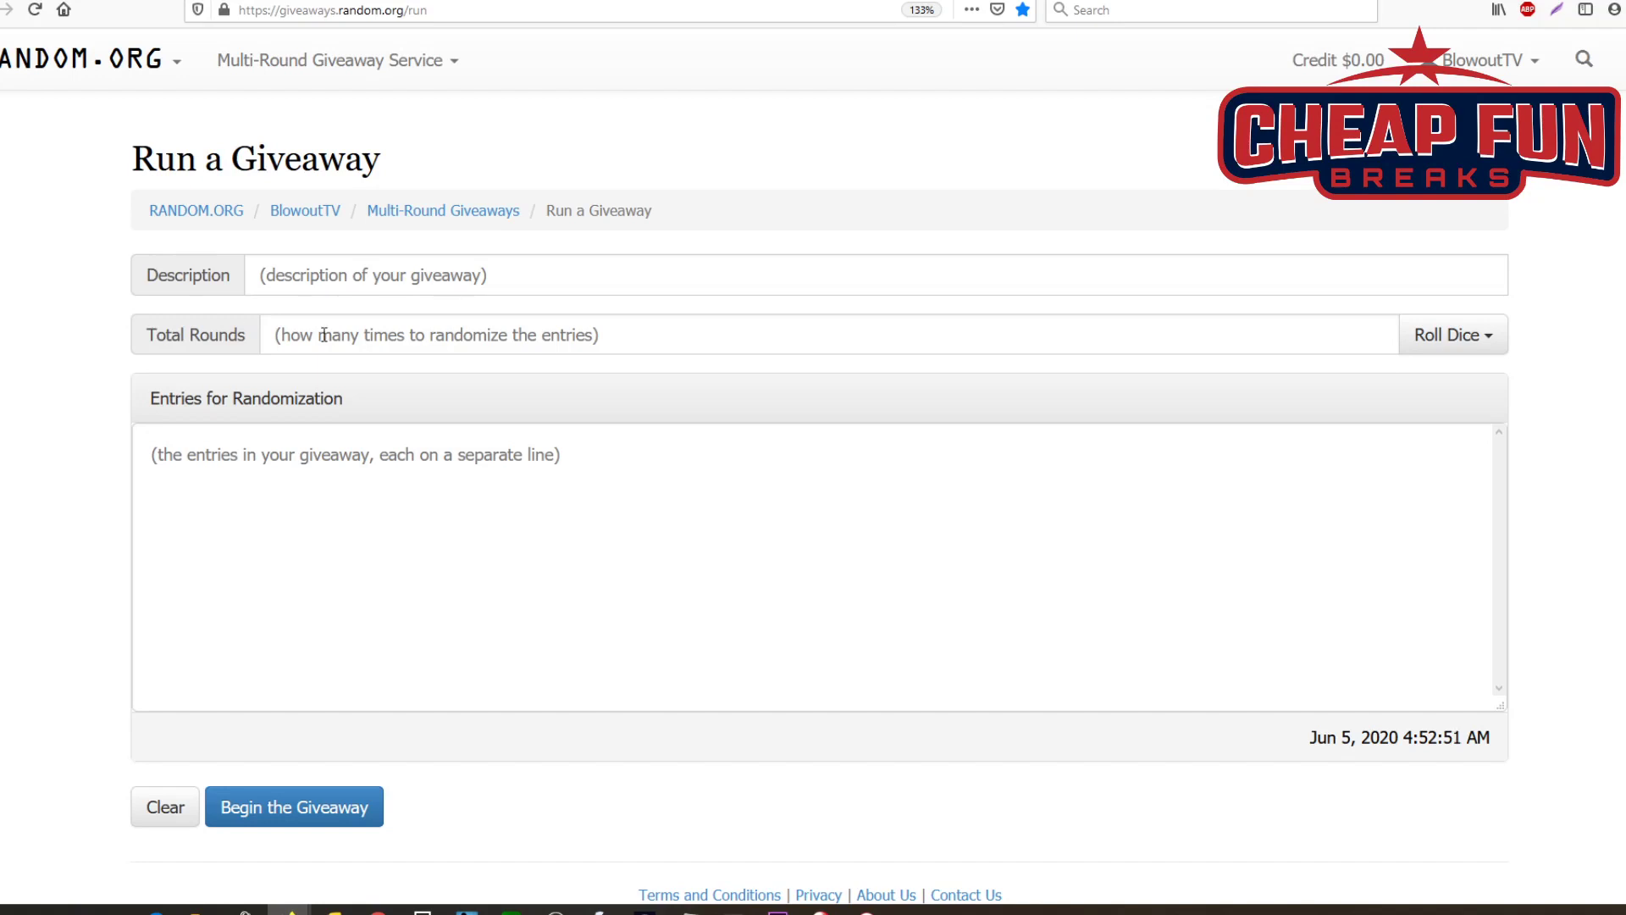
Step: Fill in giveaway description 1, total rounds 3, and paste the 30 names as entries
{"action": "left_click", "coordinate": [307, 288]}
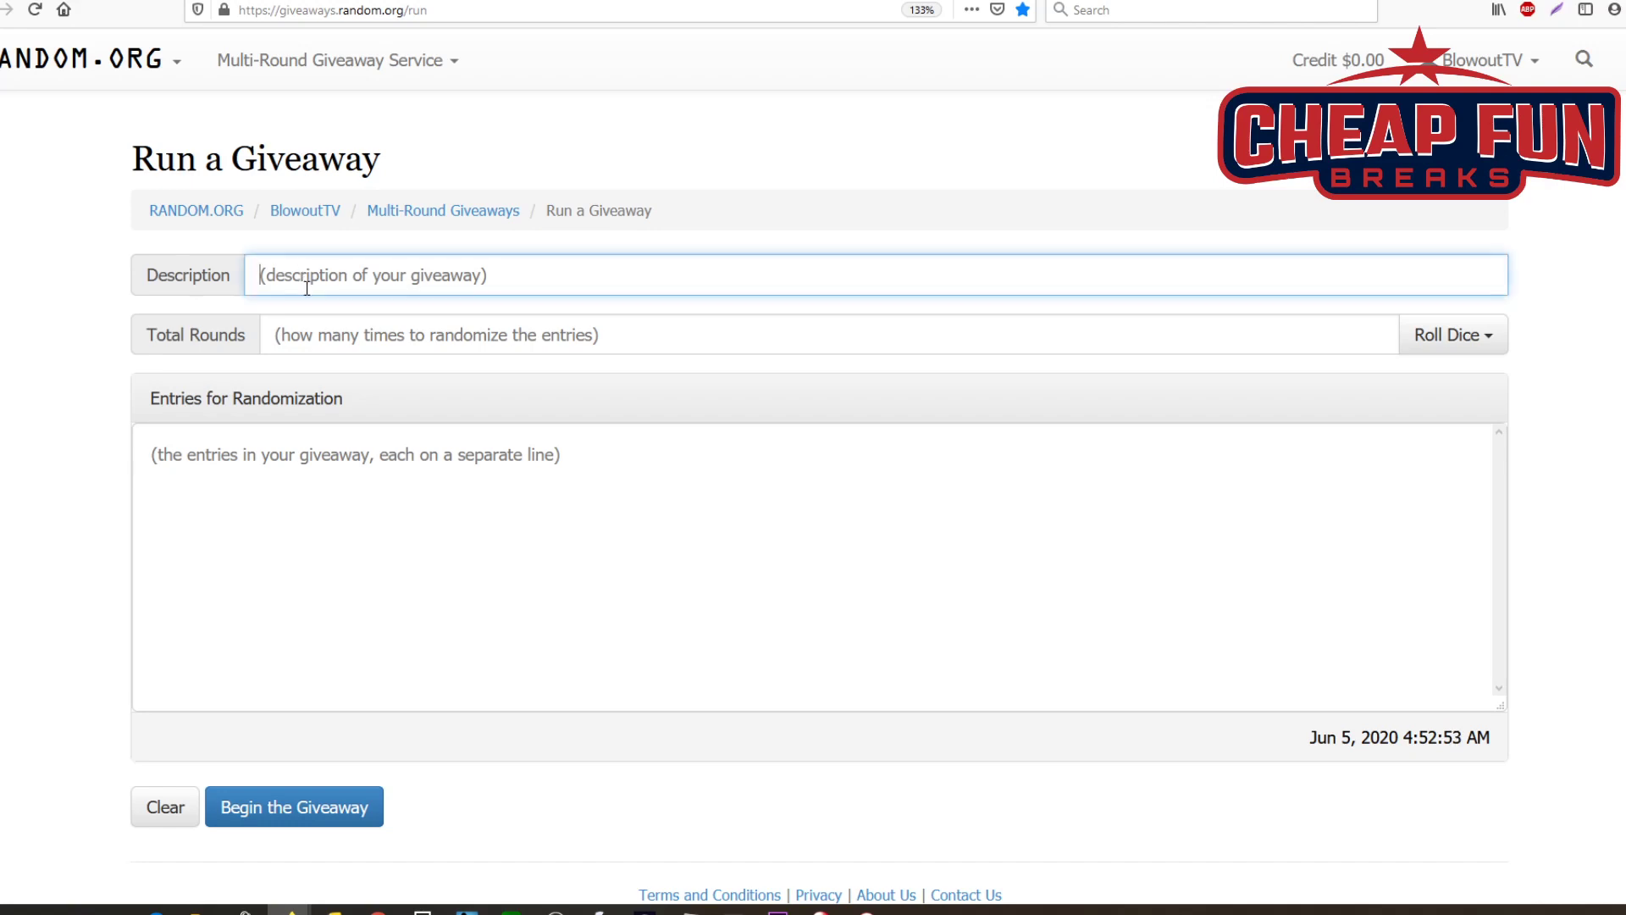
{"action": "type", "text": "1"}
{"action": "left_click", "coordinate": [291, 335]}
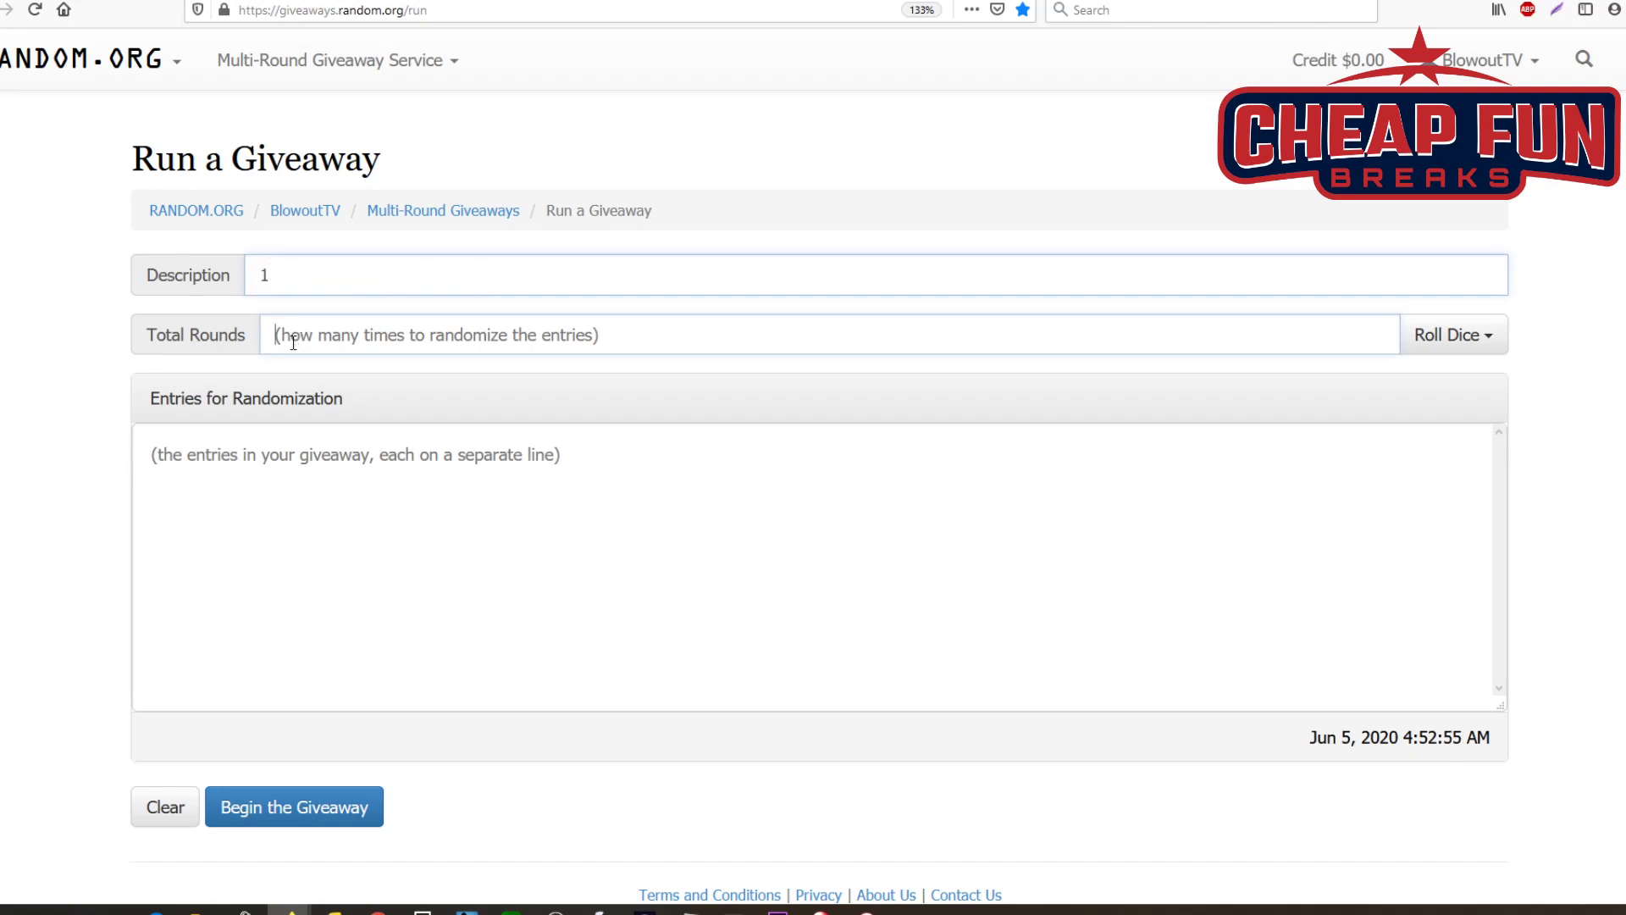
{"action": "type", "text": "3"}
{"action": "right_click", "coordinate": [234, 490]}
{"action": "left_click", "coordinate": [297, 566]}
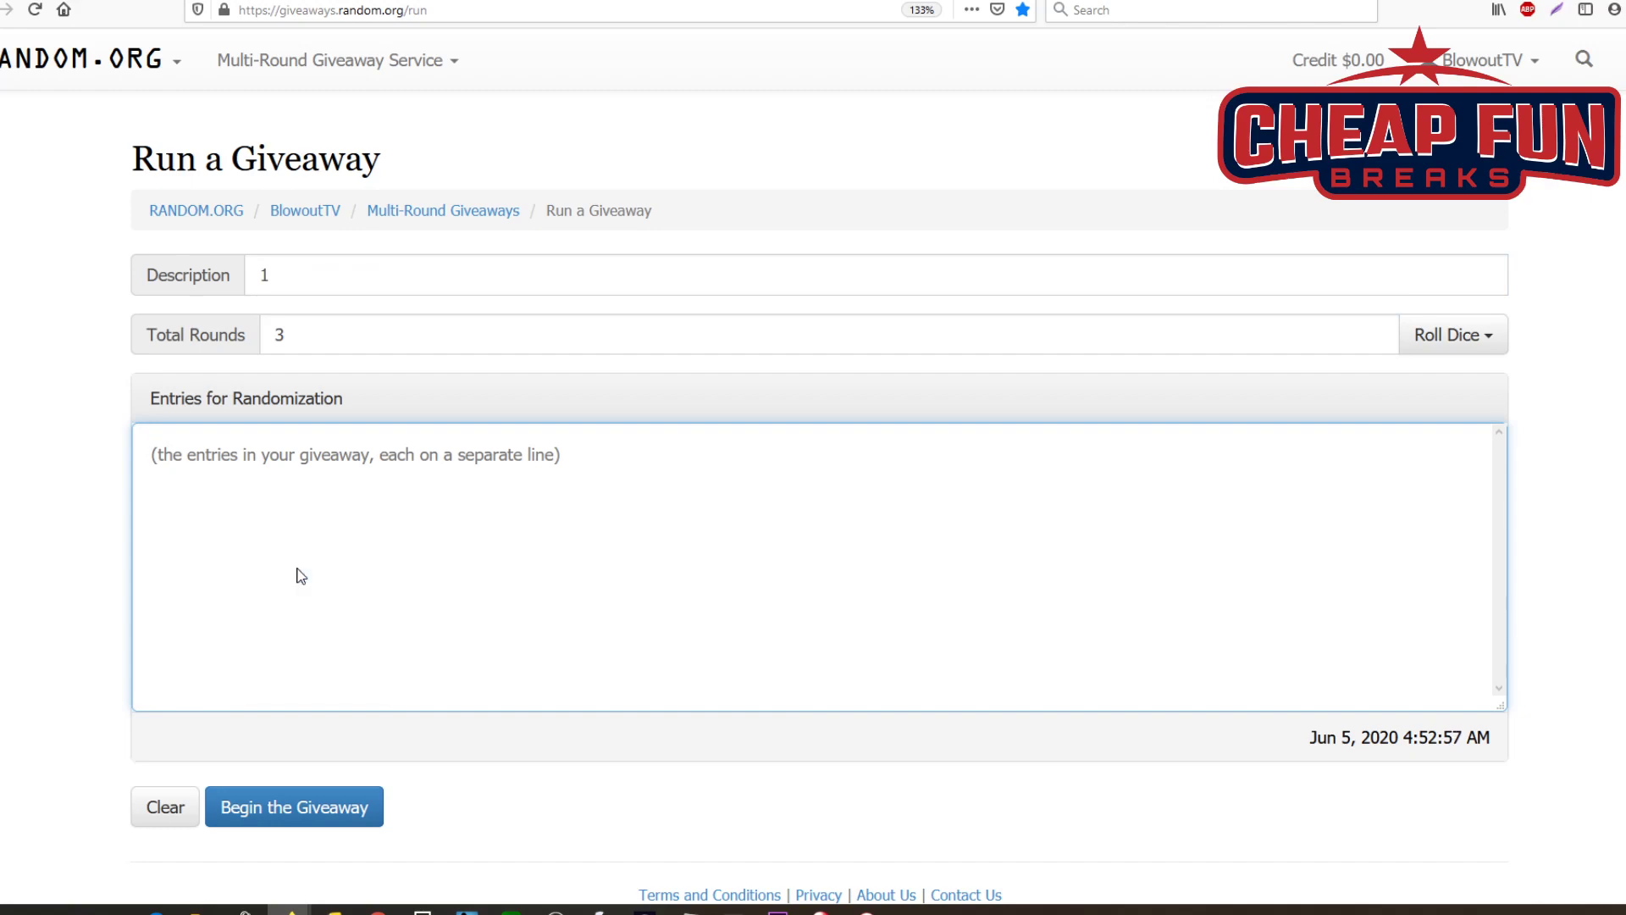
Step: Begin the giveaway and run all three rounds through the Final Round
{"action": "left_click", "coordinate": [282, 805]}
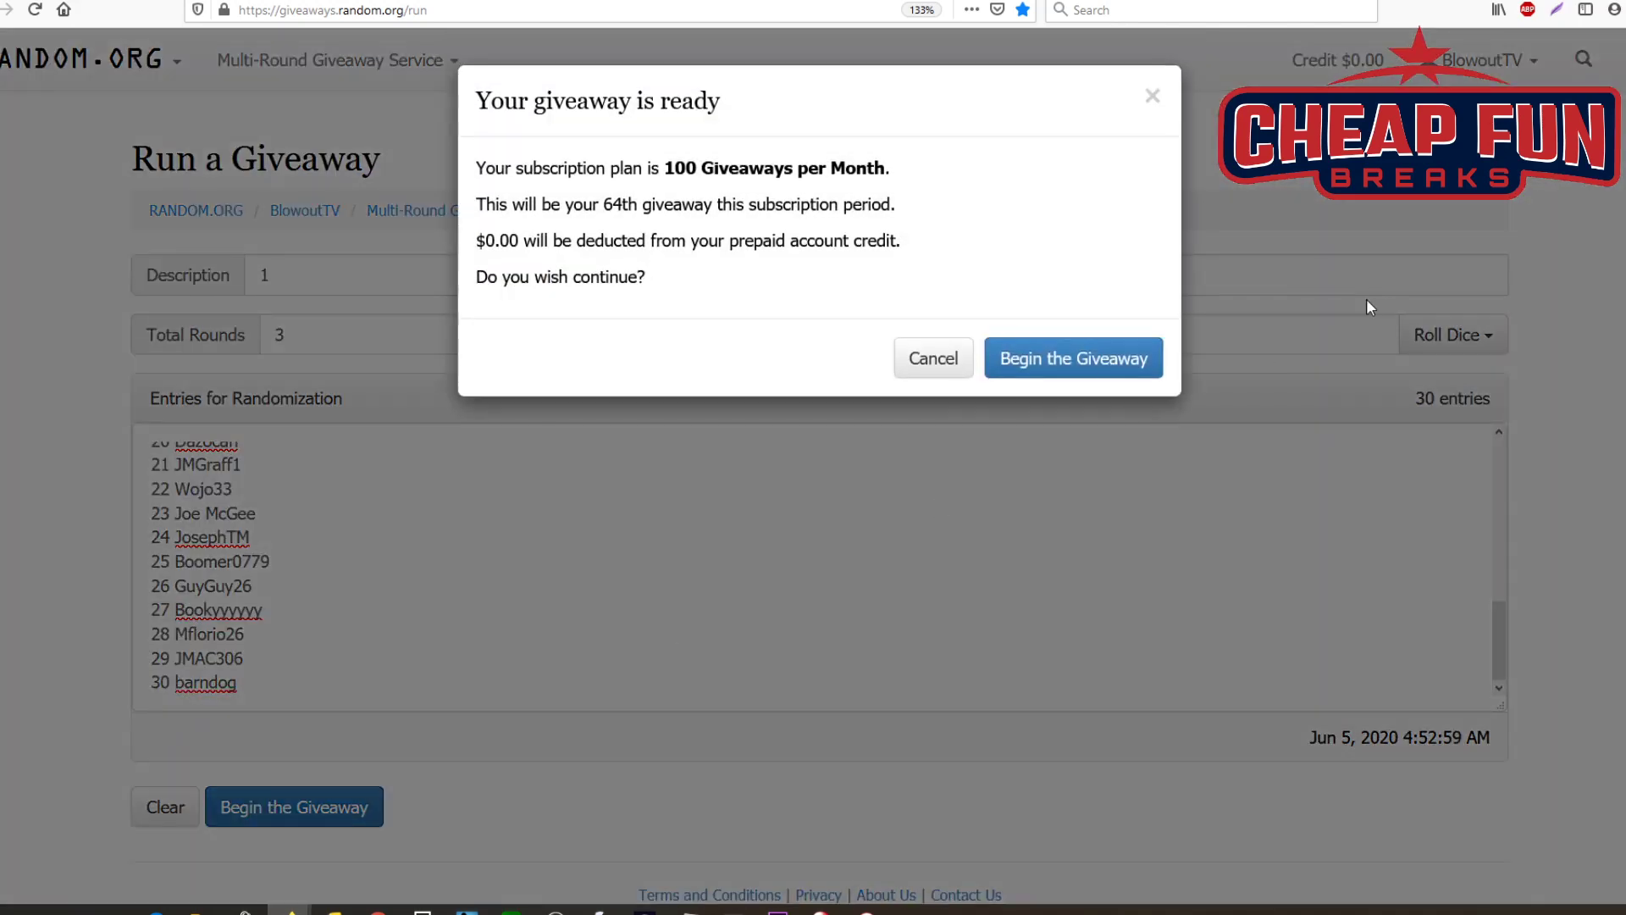
{"action": "left_click", "coordinate": [1012, 355]}
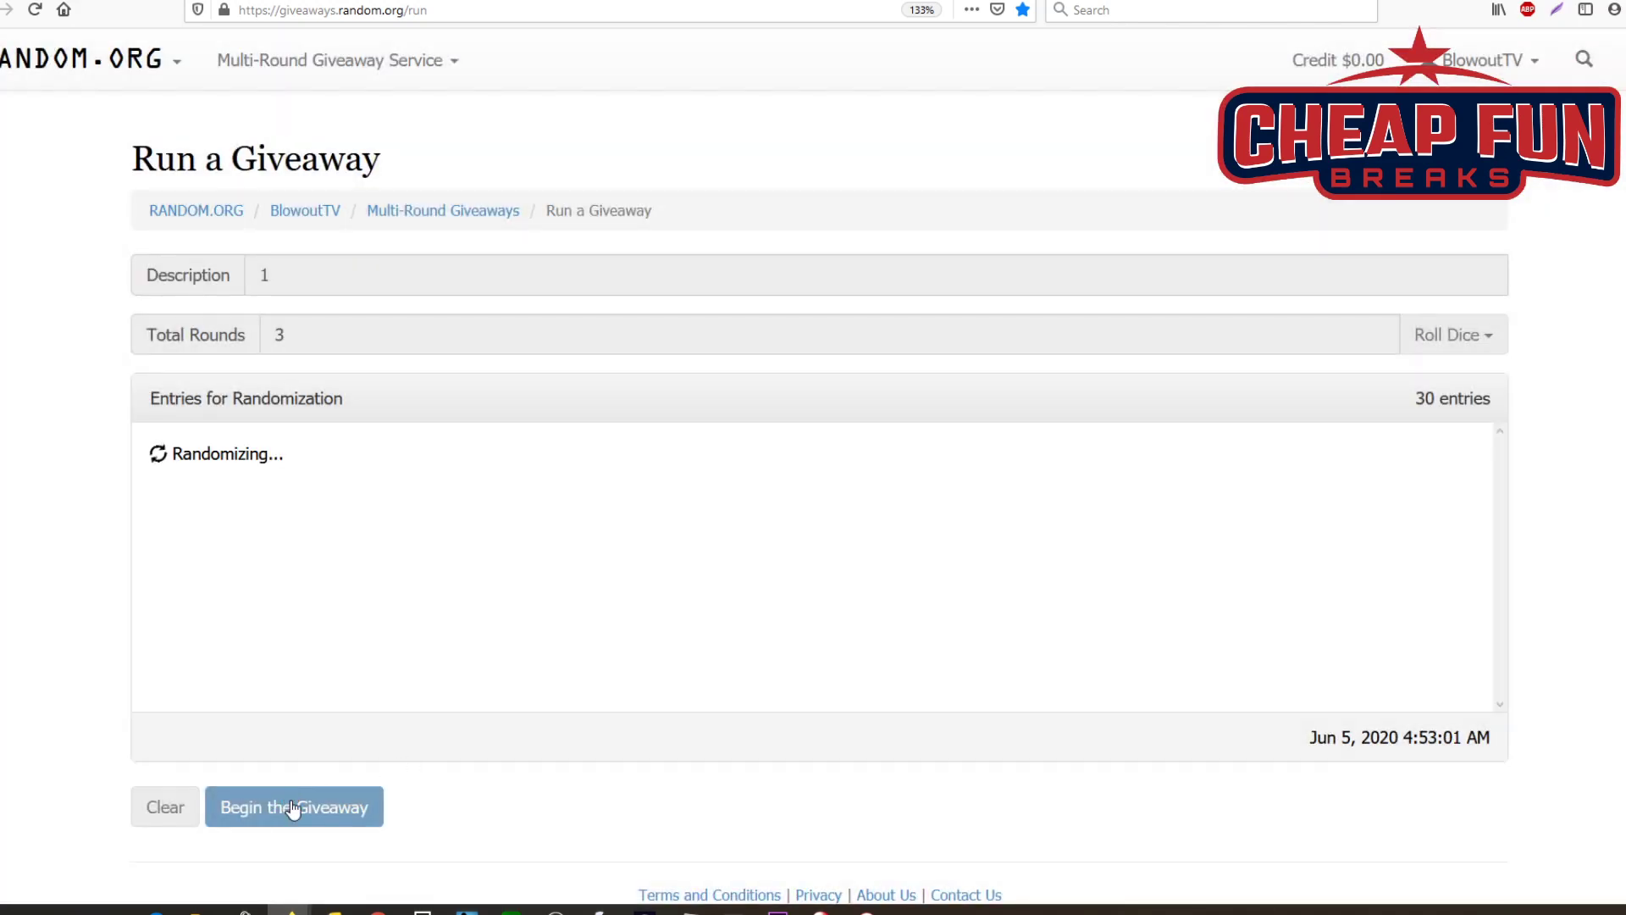
{"action": "left_click", "coordinate": [291, 802]}
{"action": "left_click", "coordinate": [291, 803]}
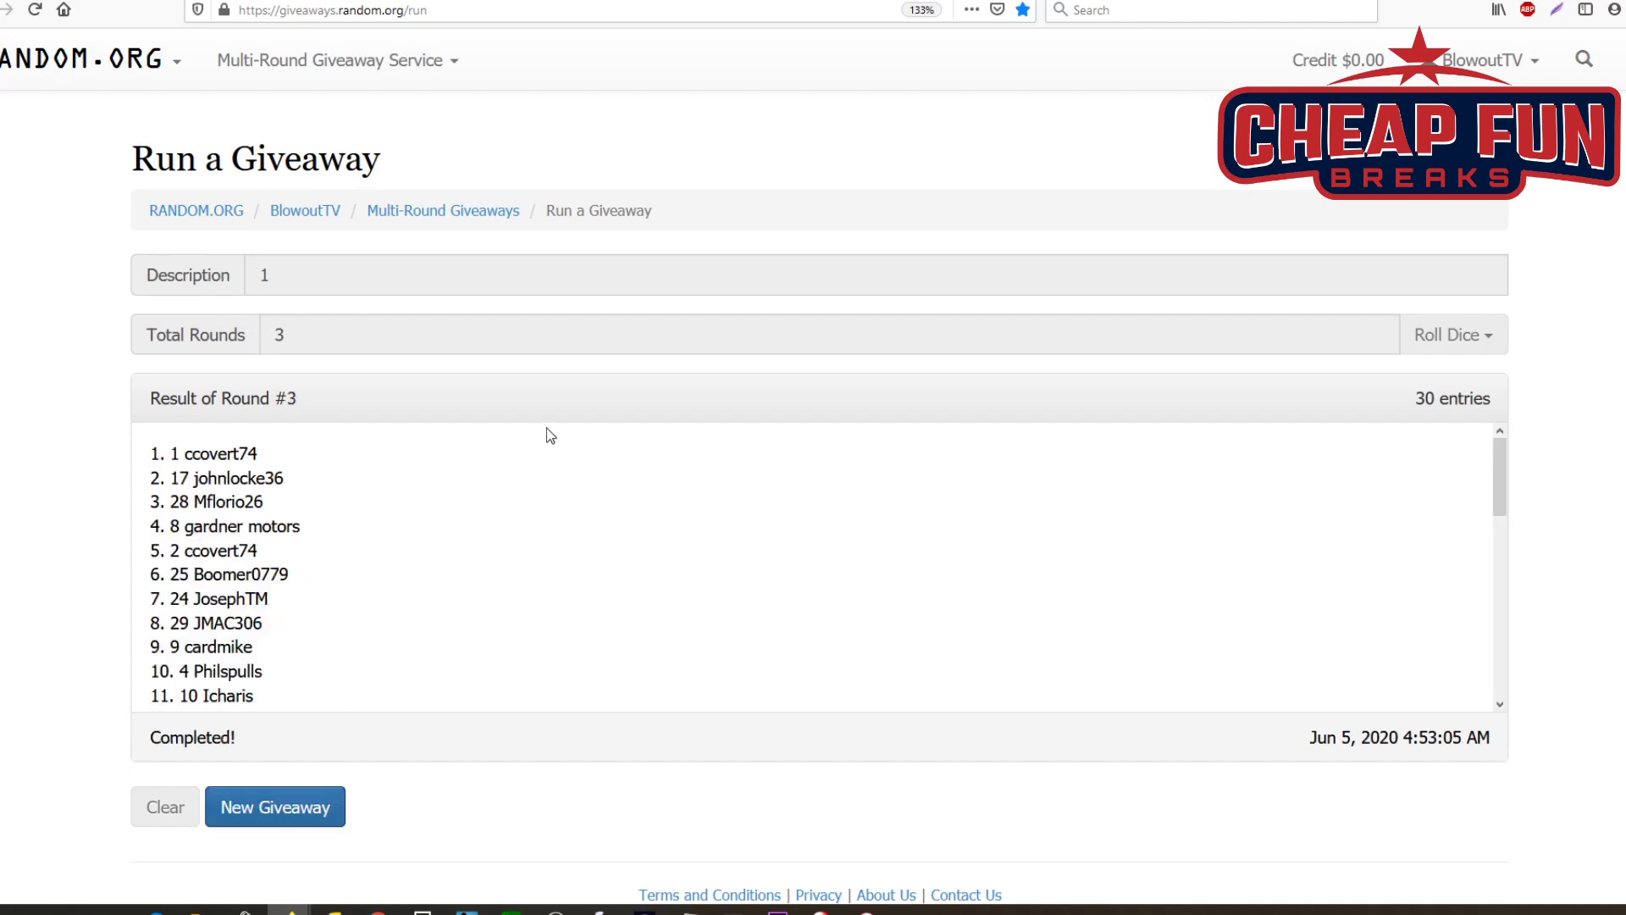
Step: Select and copy the complete Round #3 result list
{"action": "scroll", "coordinate": [378, 551], "scroll_direction": "down", "scroll_amount": 10}
{"action": "left_click_drag", "start_coordinate": [360, 699], "coordinate": [150, 450]}
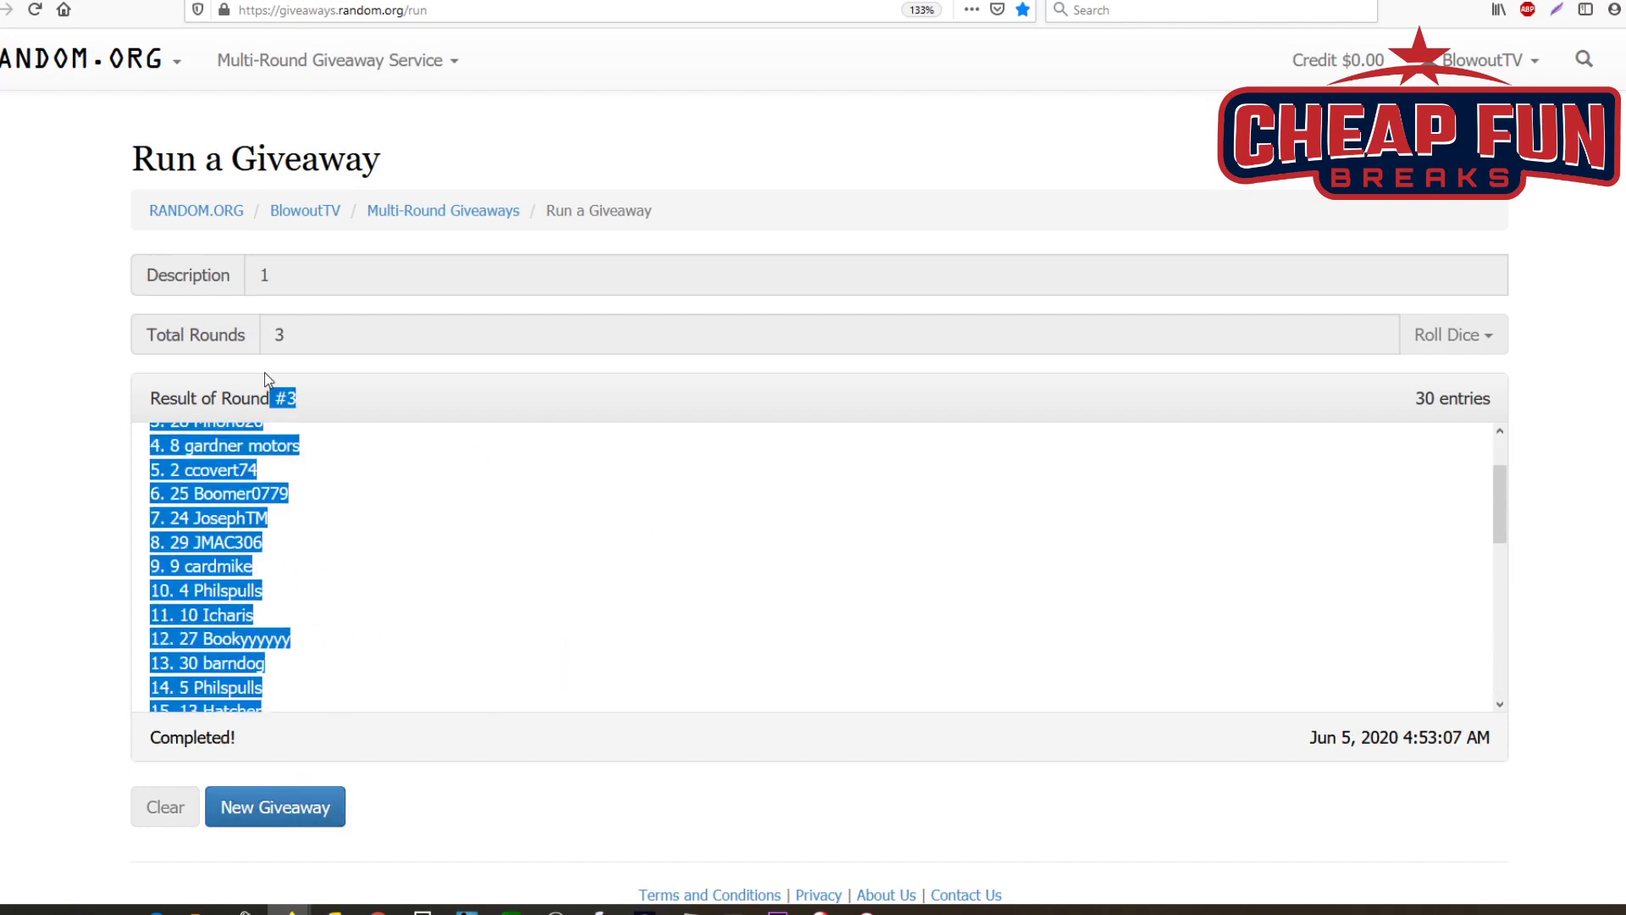
{"action": "right_click", "coordinate": [197, 472]}
{"action": "left_click", "coordinate": [197, 474]}
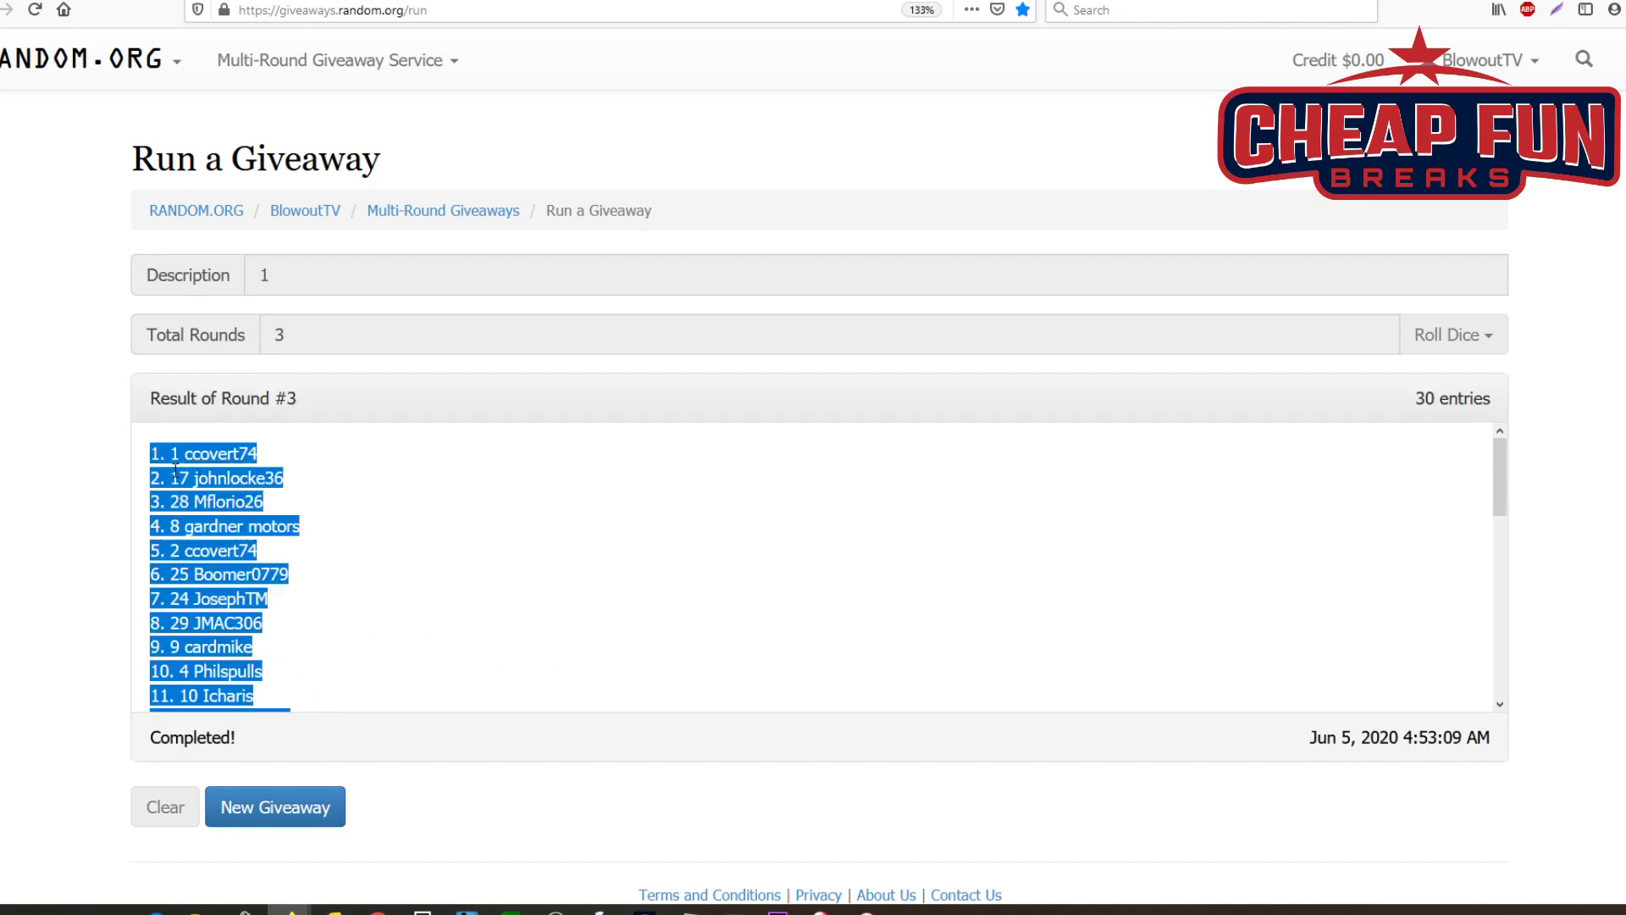
{"action": "key", "text": "alt+Tab"}
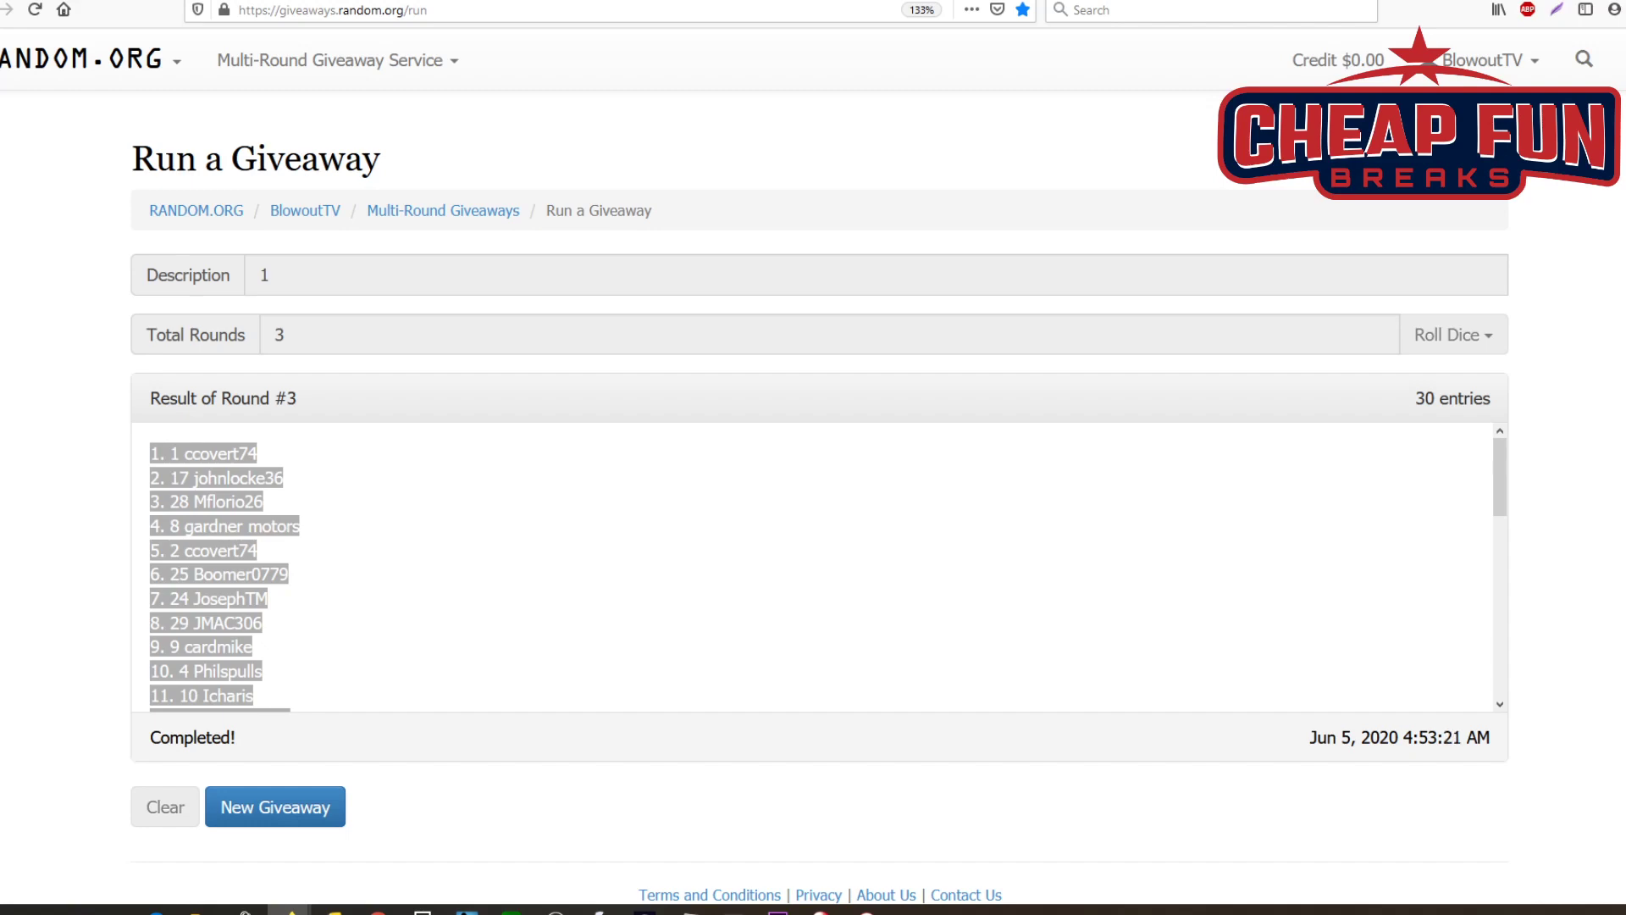
Step: Clear the finished giveaway and set up description 2, 3 rounds, and the 30 pasted names
{"action": "left_click", "coordinate": [270, 814]}
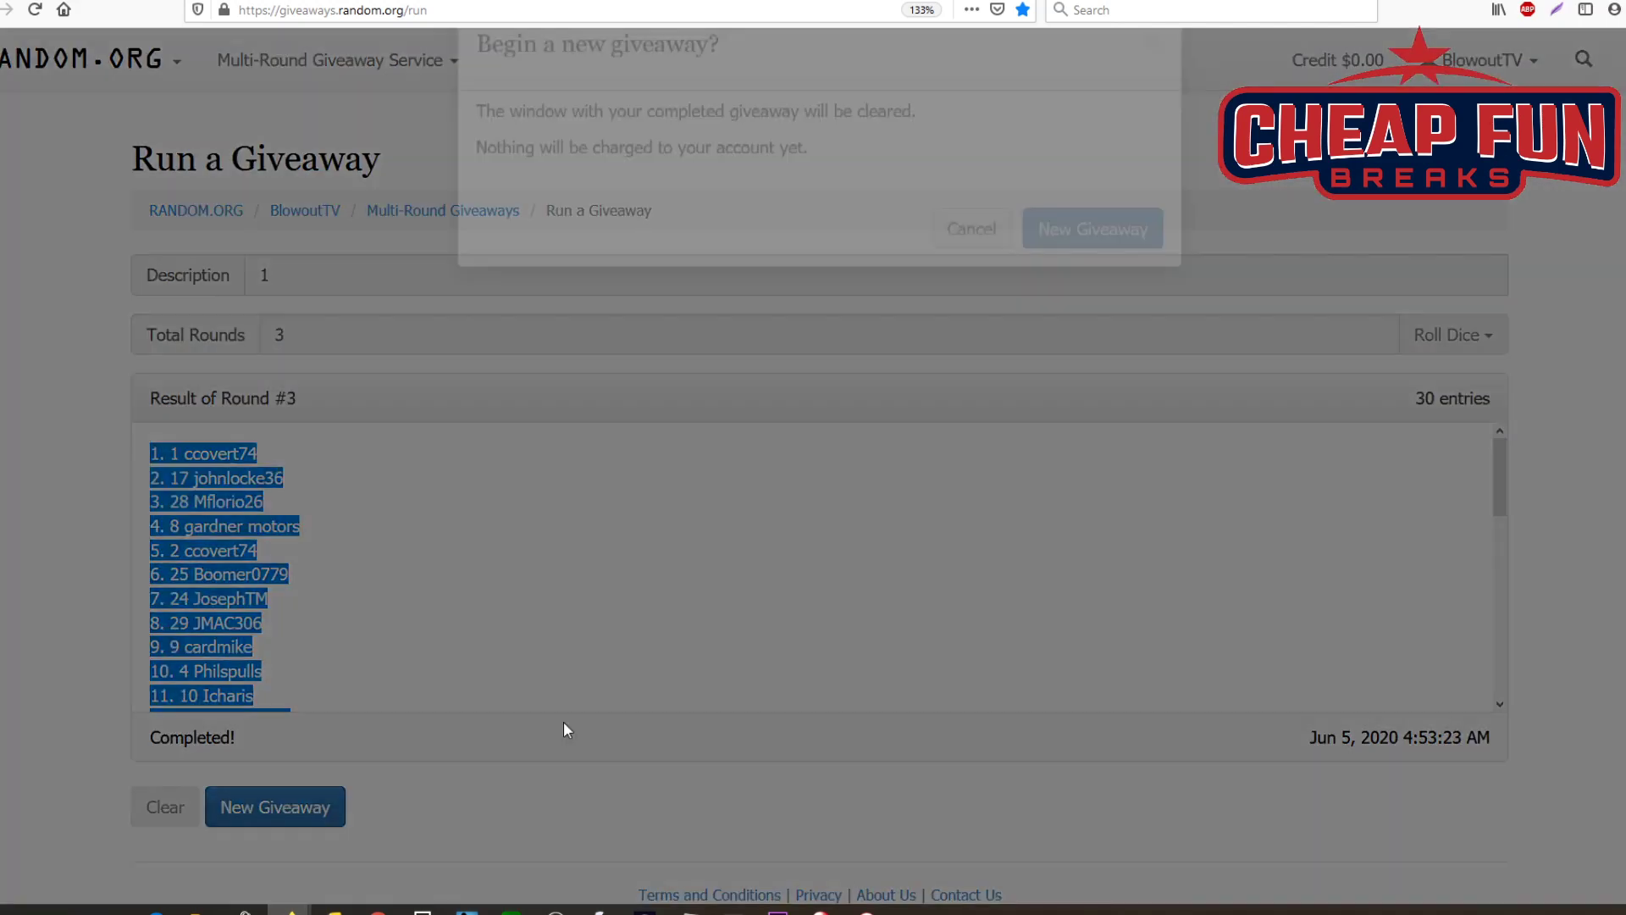
{"action": "left_click", "coordinate": [1129, 288]}
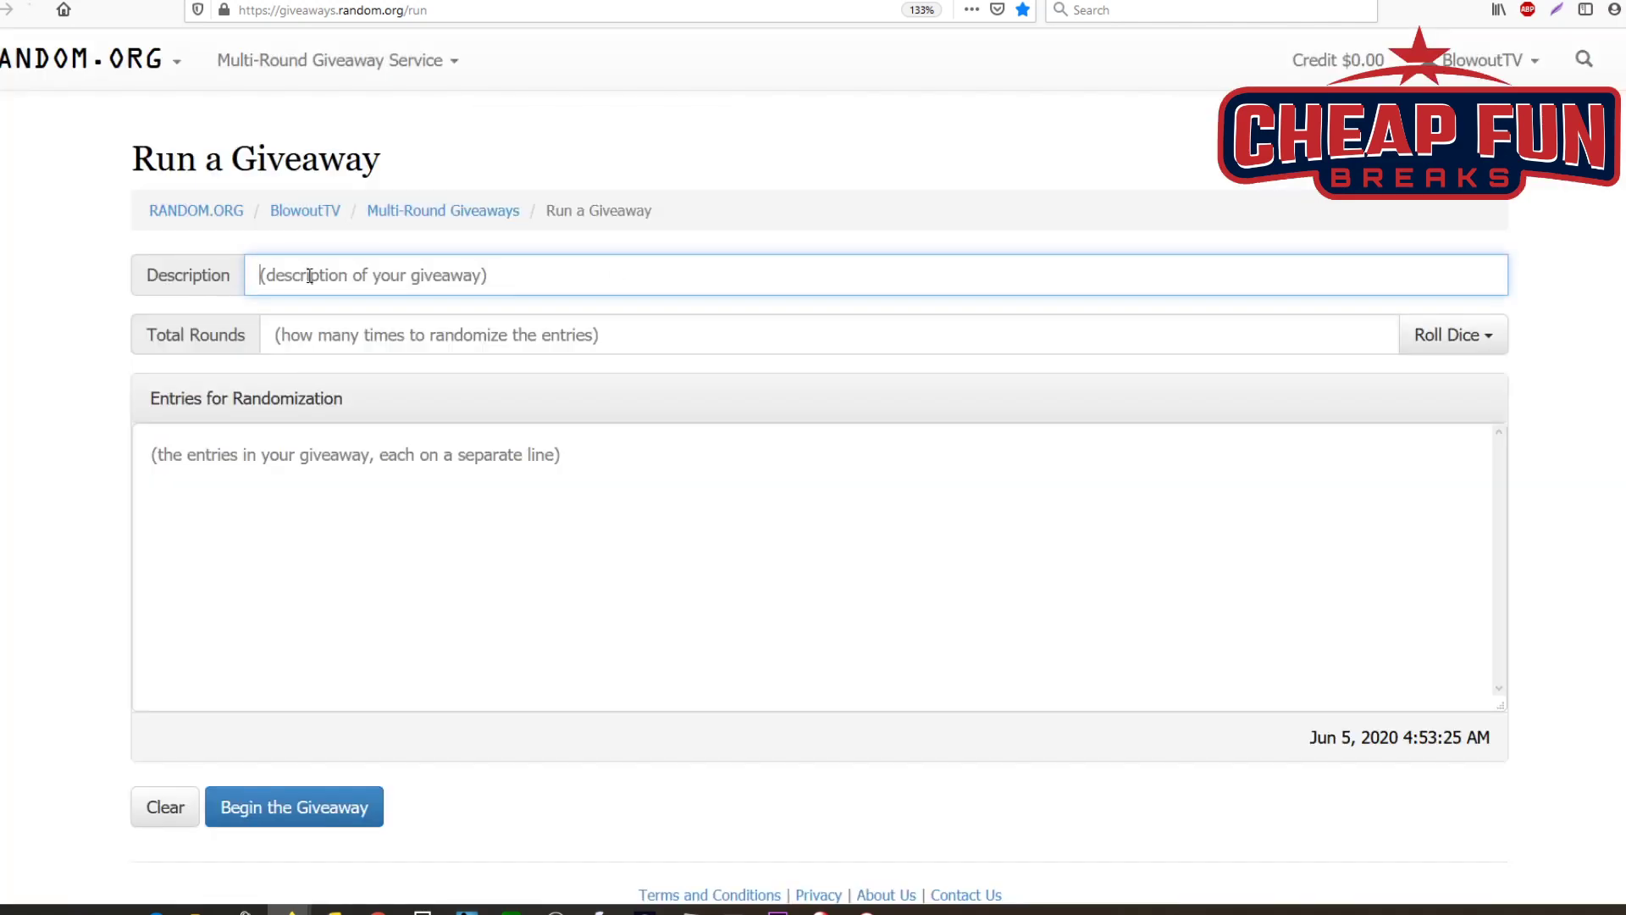
{"action": "type", "text": "2"}
{"action": "left_click", "coordinate": [308, 332]}
{"action": "type", "text": "3"}
{"action": "left_click", "coordinate": [254, 483]}
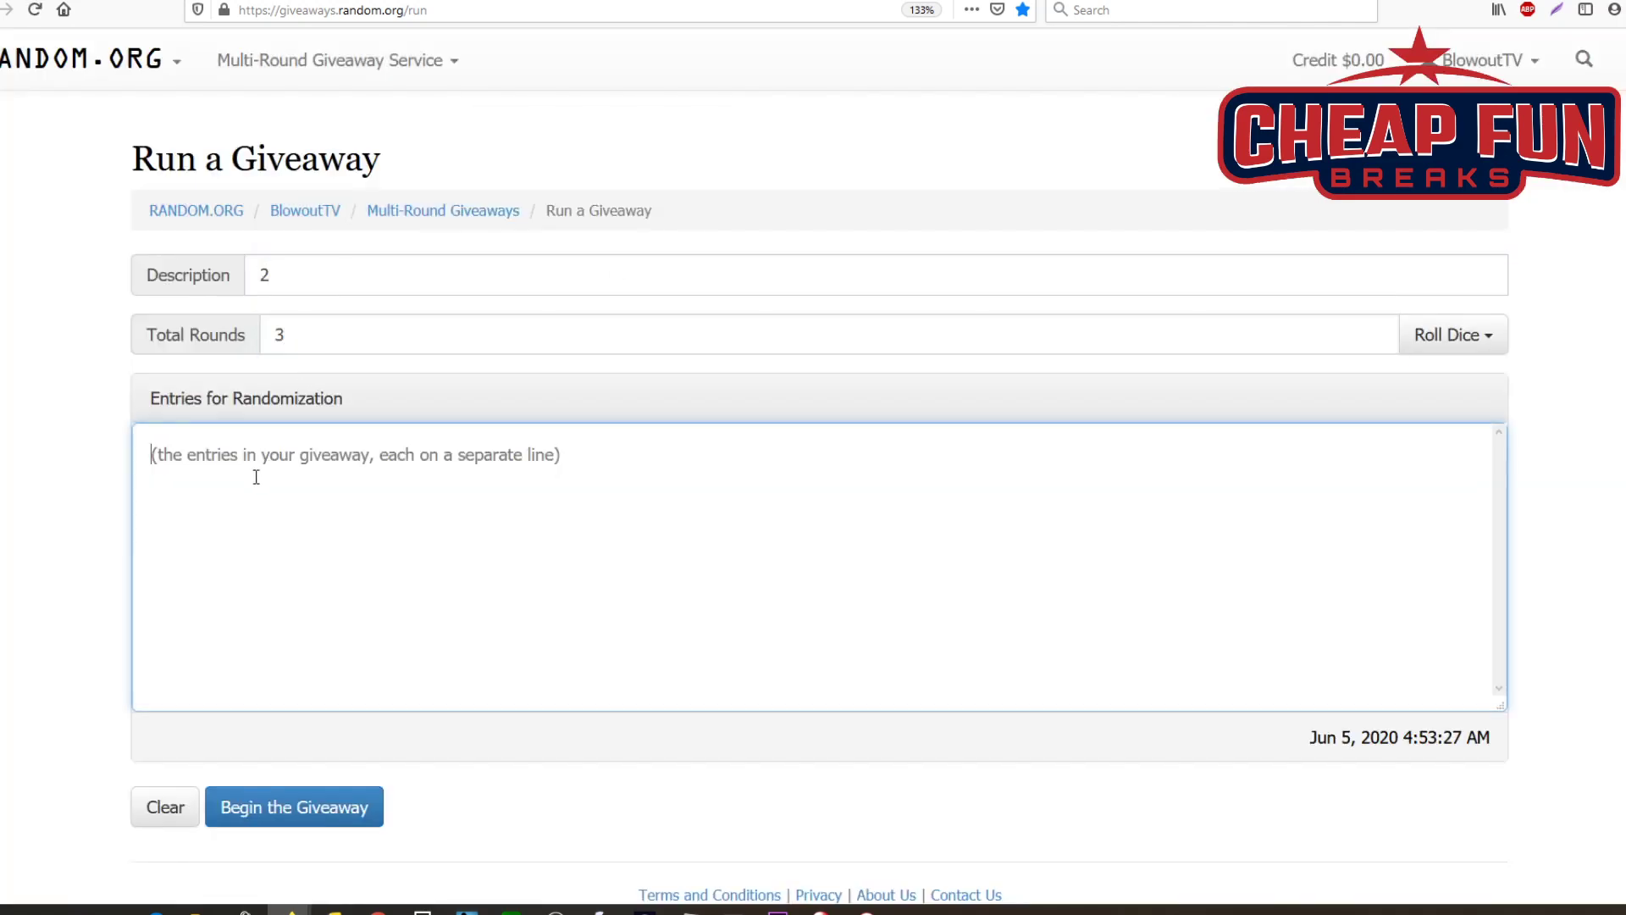
{"action": "right_click", "coordinate": [251, 486]}
{"action": "left_click", "coordinate": [296, 563]}
Step: Begin giveaway 2 and run Next Round and Final Round
{"action": "left_click", "coordinate": [285, 811]}
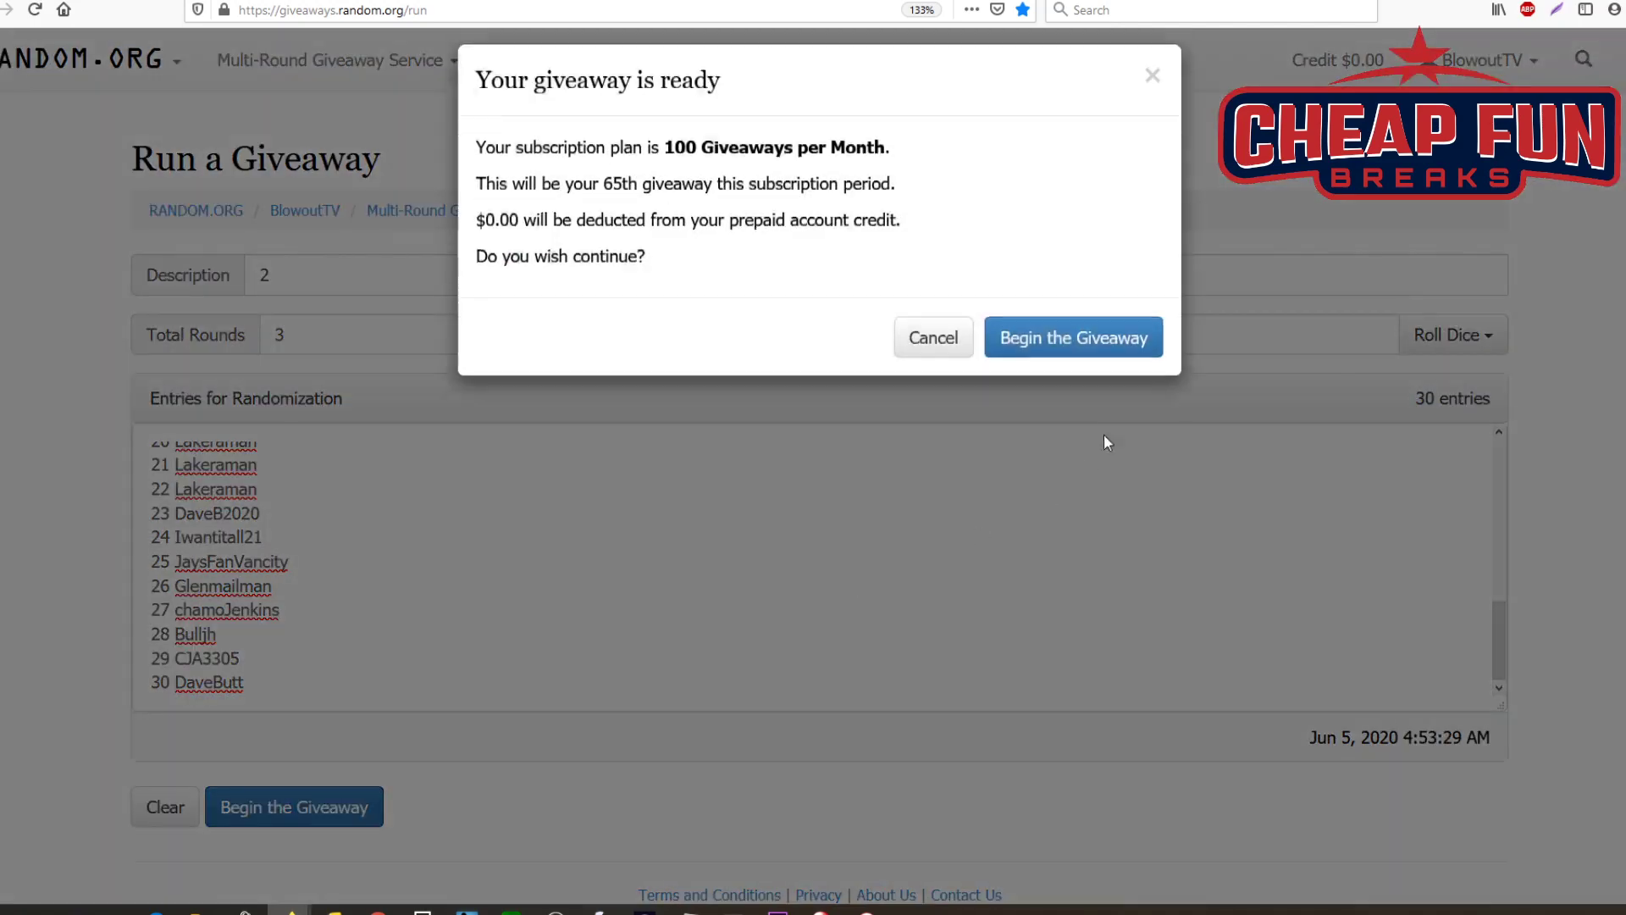
{"action": "left_click", "coordinate": [1064, 365]}
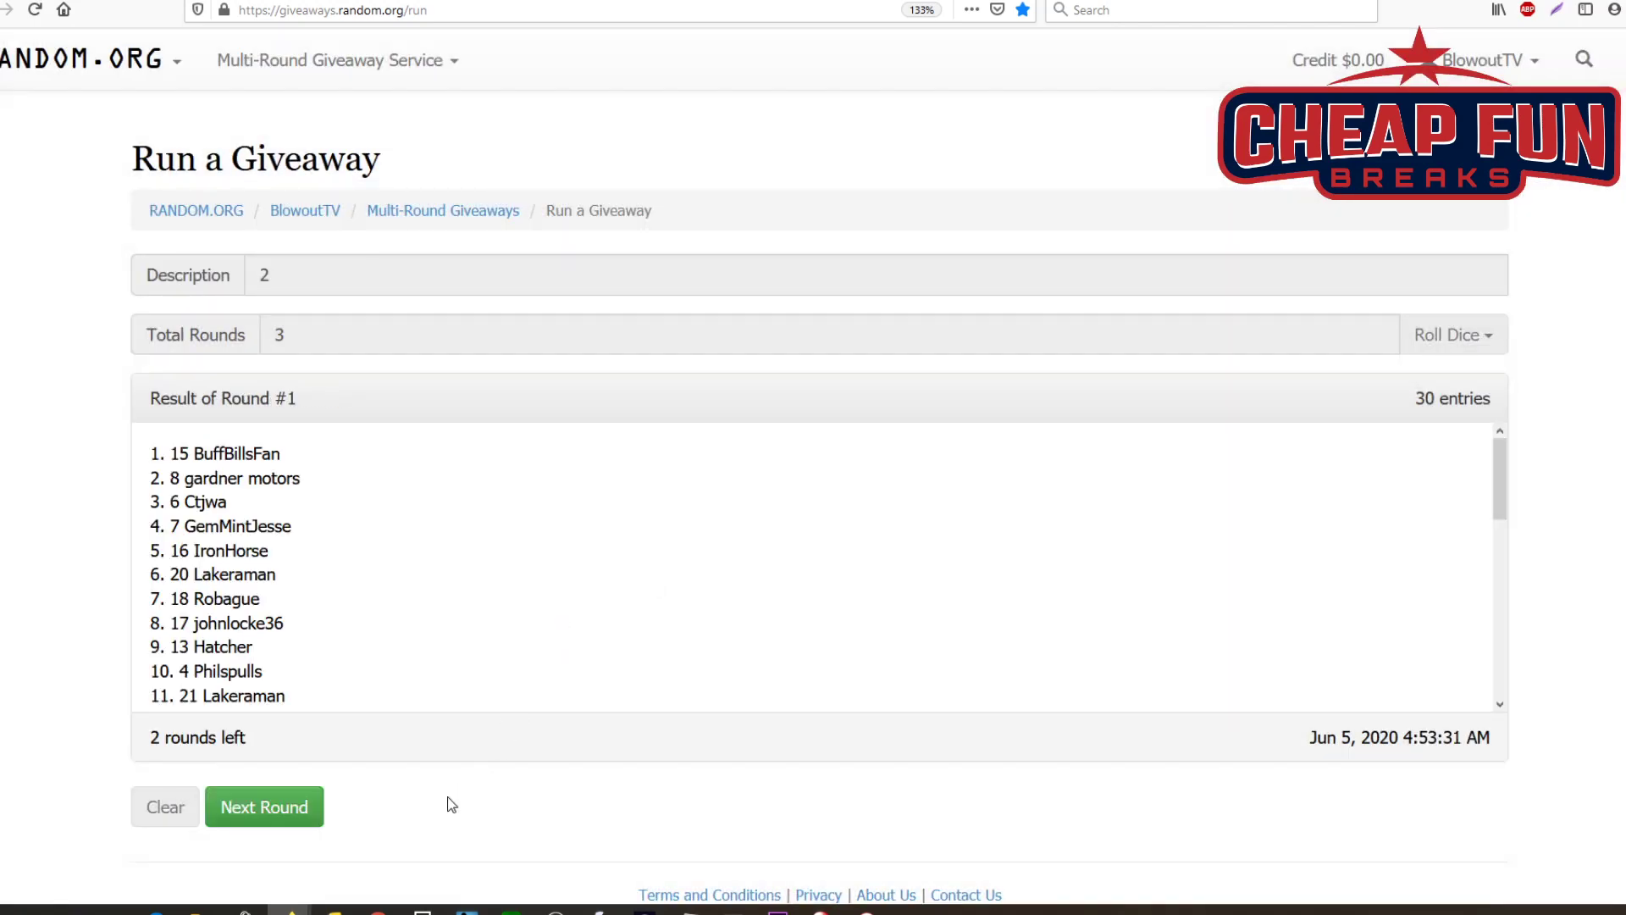
{"action": "left_click", "coordinate": [240, 817]}
{"action": "left_click", "coordinate": [238, 814]}
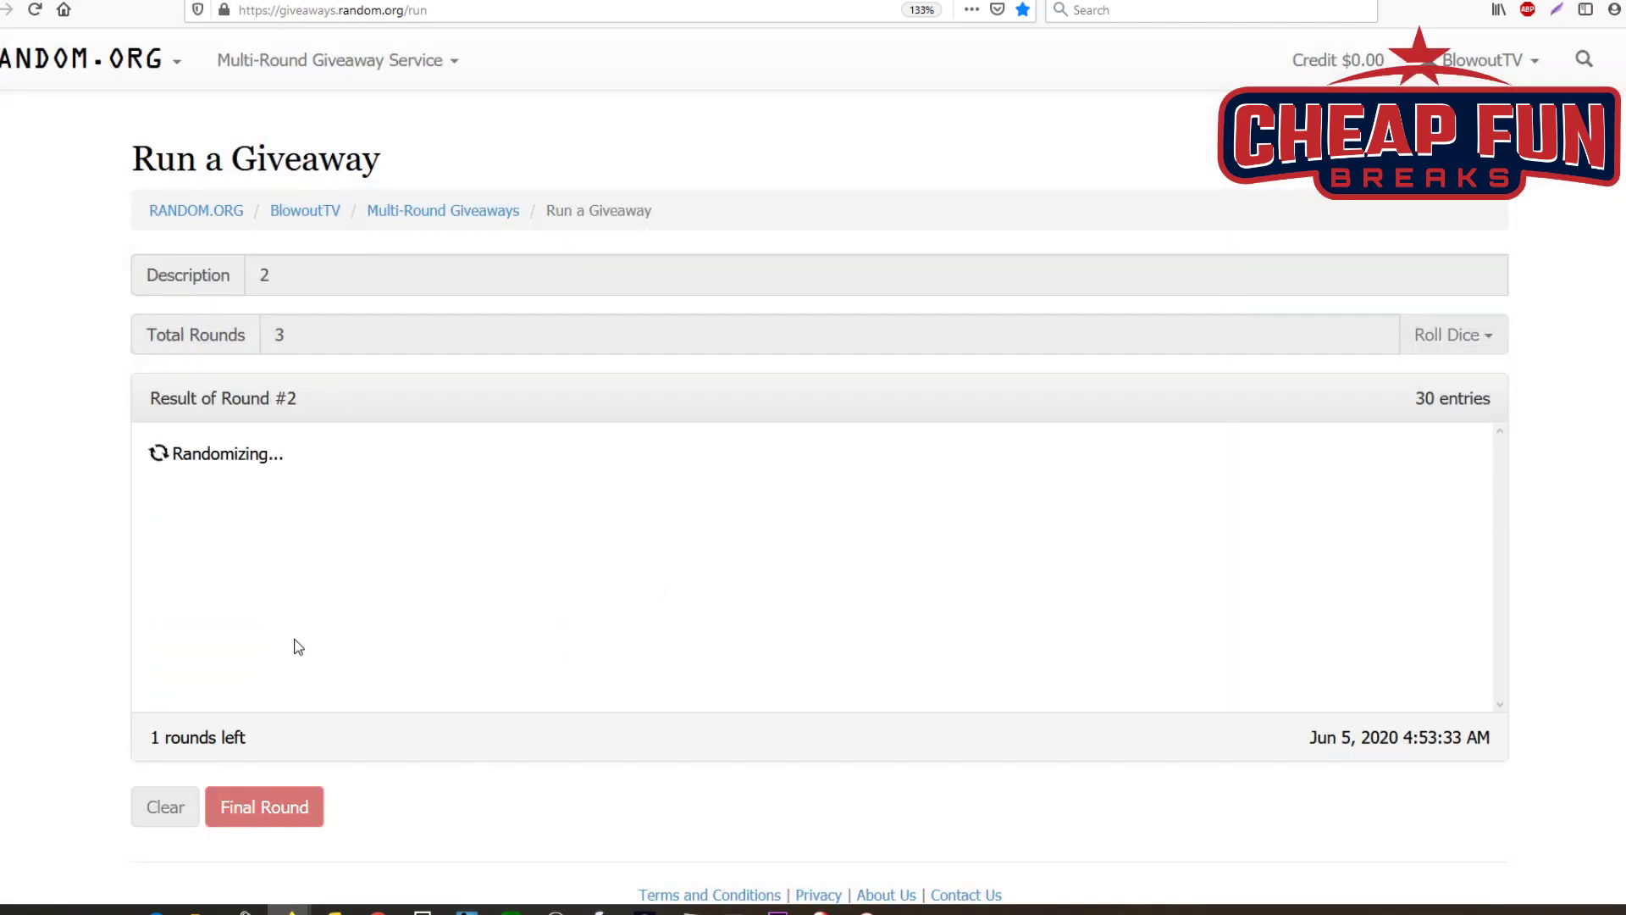
Step: Copy the Round #3 result list, then request another new giveaway
{"action": "scroll", "coordinate": [343, 440], "scroll_direction": "down", "scroll_amount": 5}
{"action": "left_click_drag", "start_coordinate": [348, 690], "coordinate": [153, 453]}
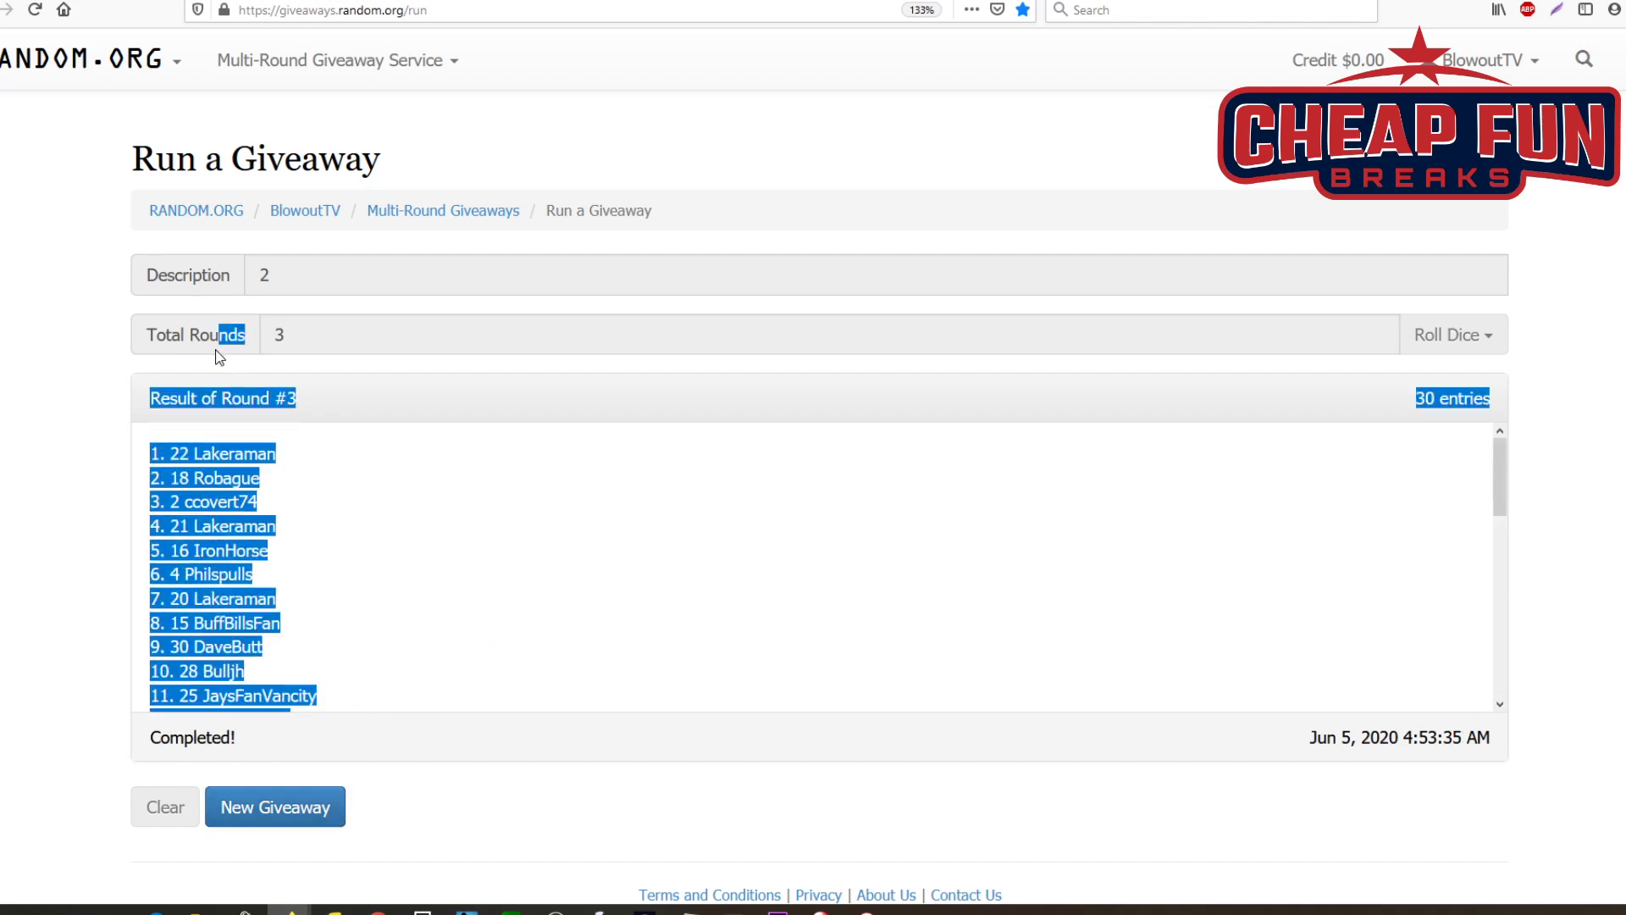
{"action": "right_click", "coordinate": [161, 453]}
{"action": "left_click", "coordinate": [225, 473]}
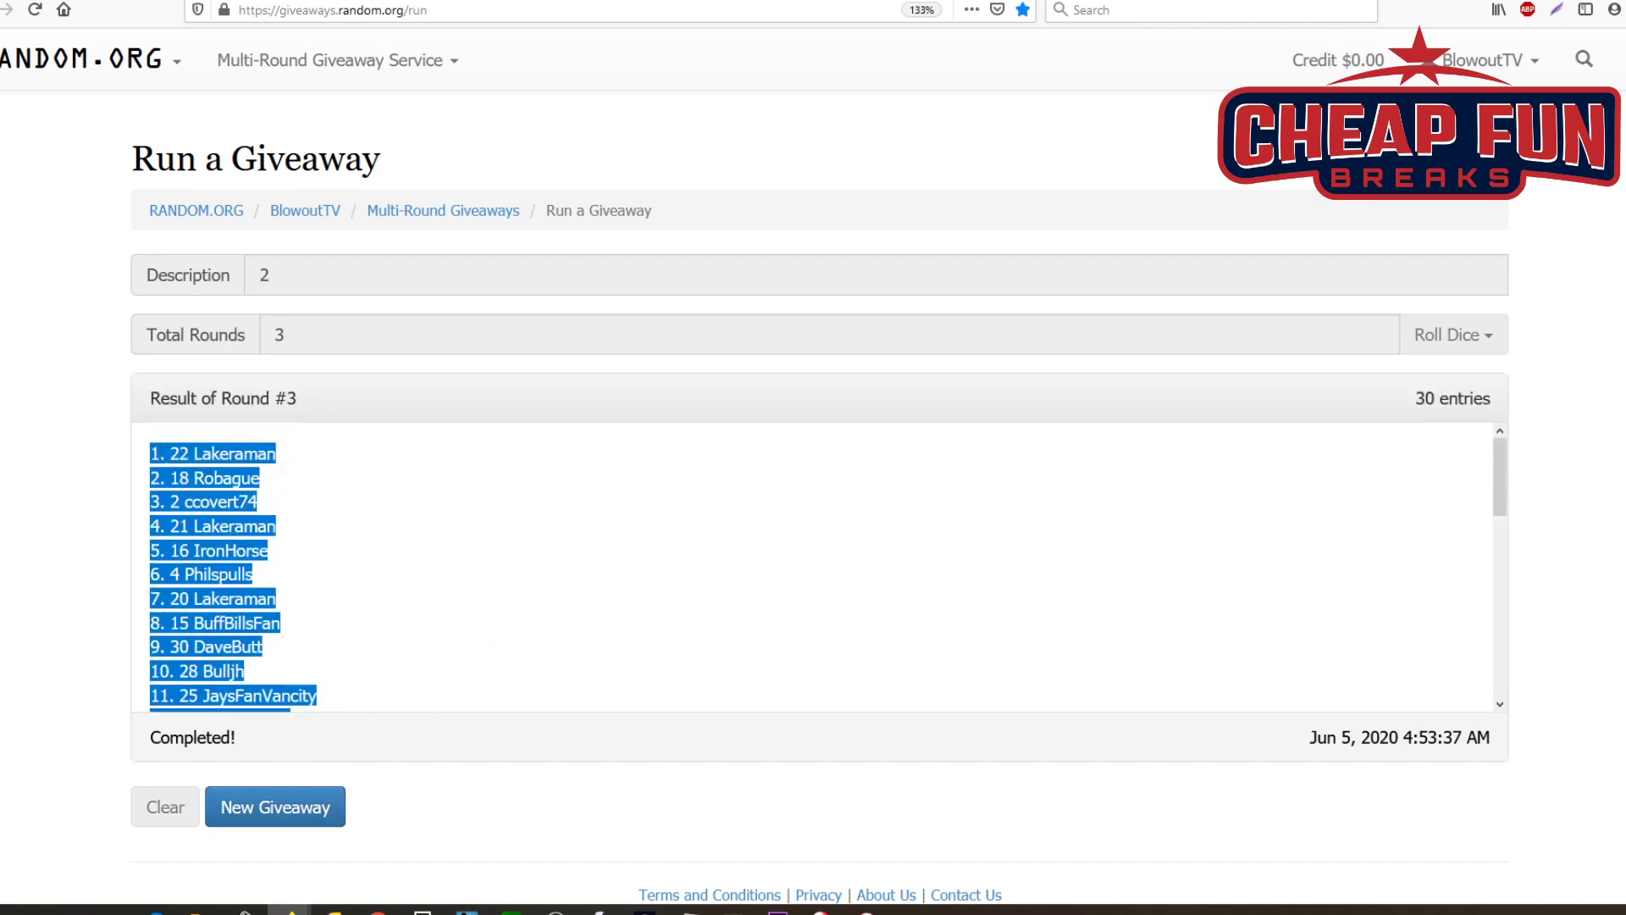
{"action": "key", "text": "alt+Tab"}
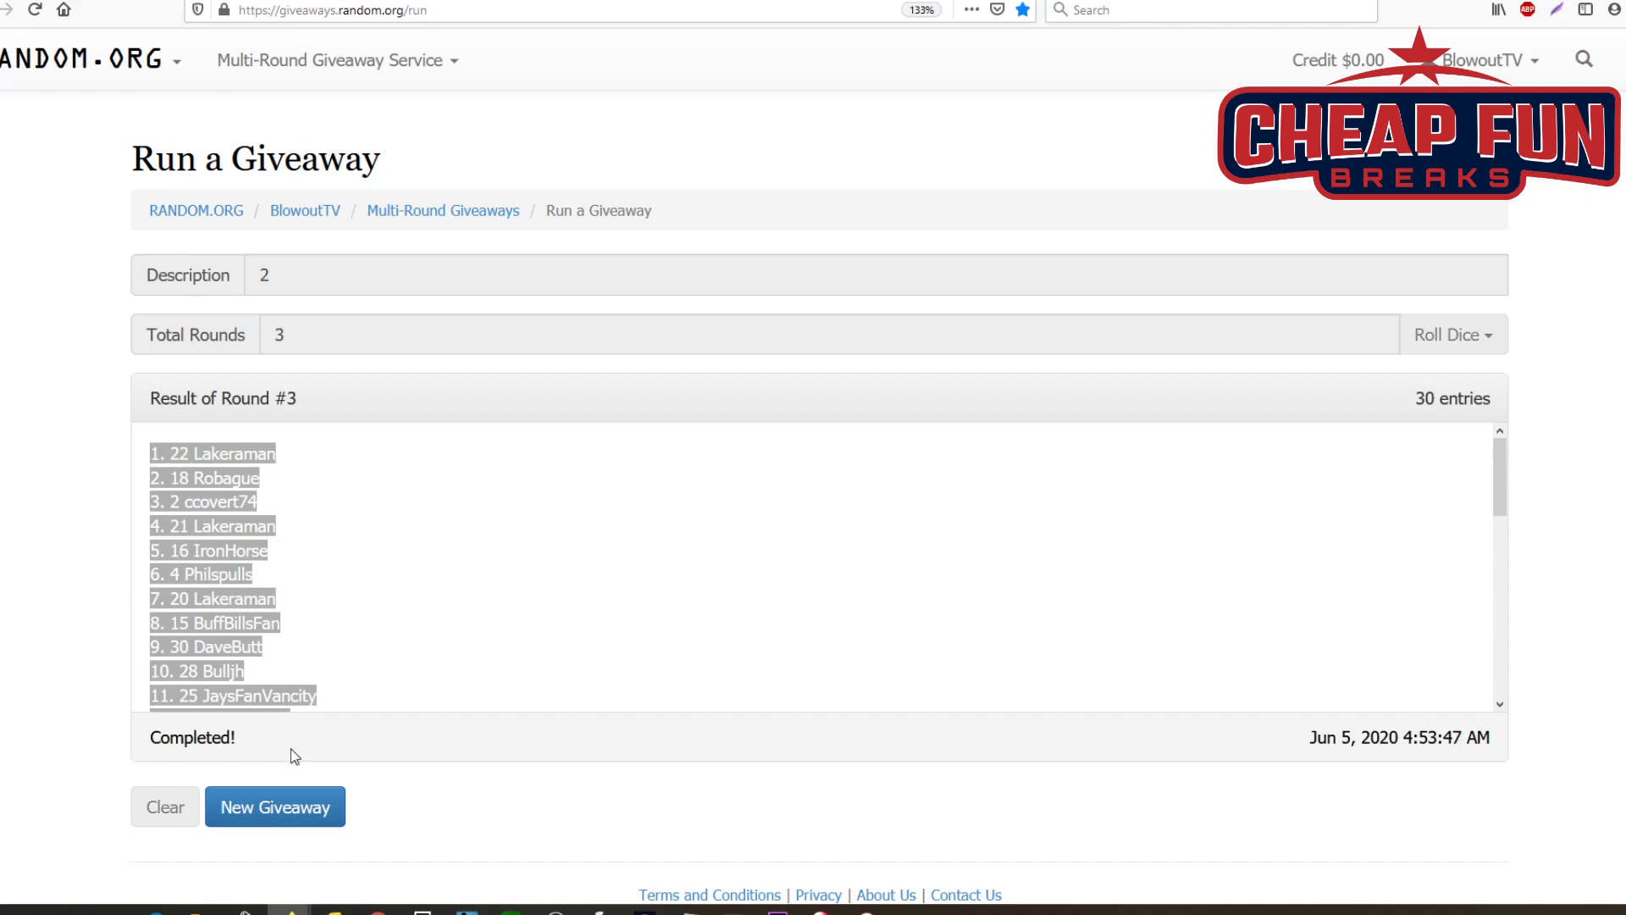
{"action": "left_click", "coordinate": [286, 812]}
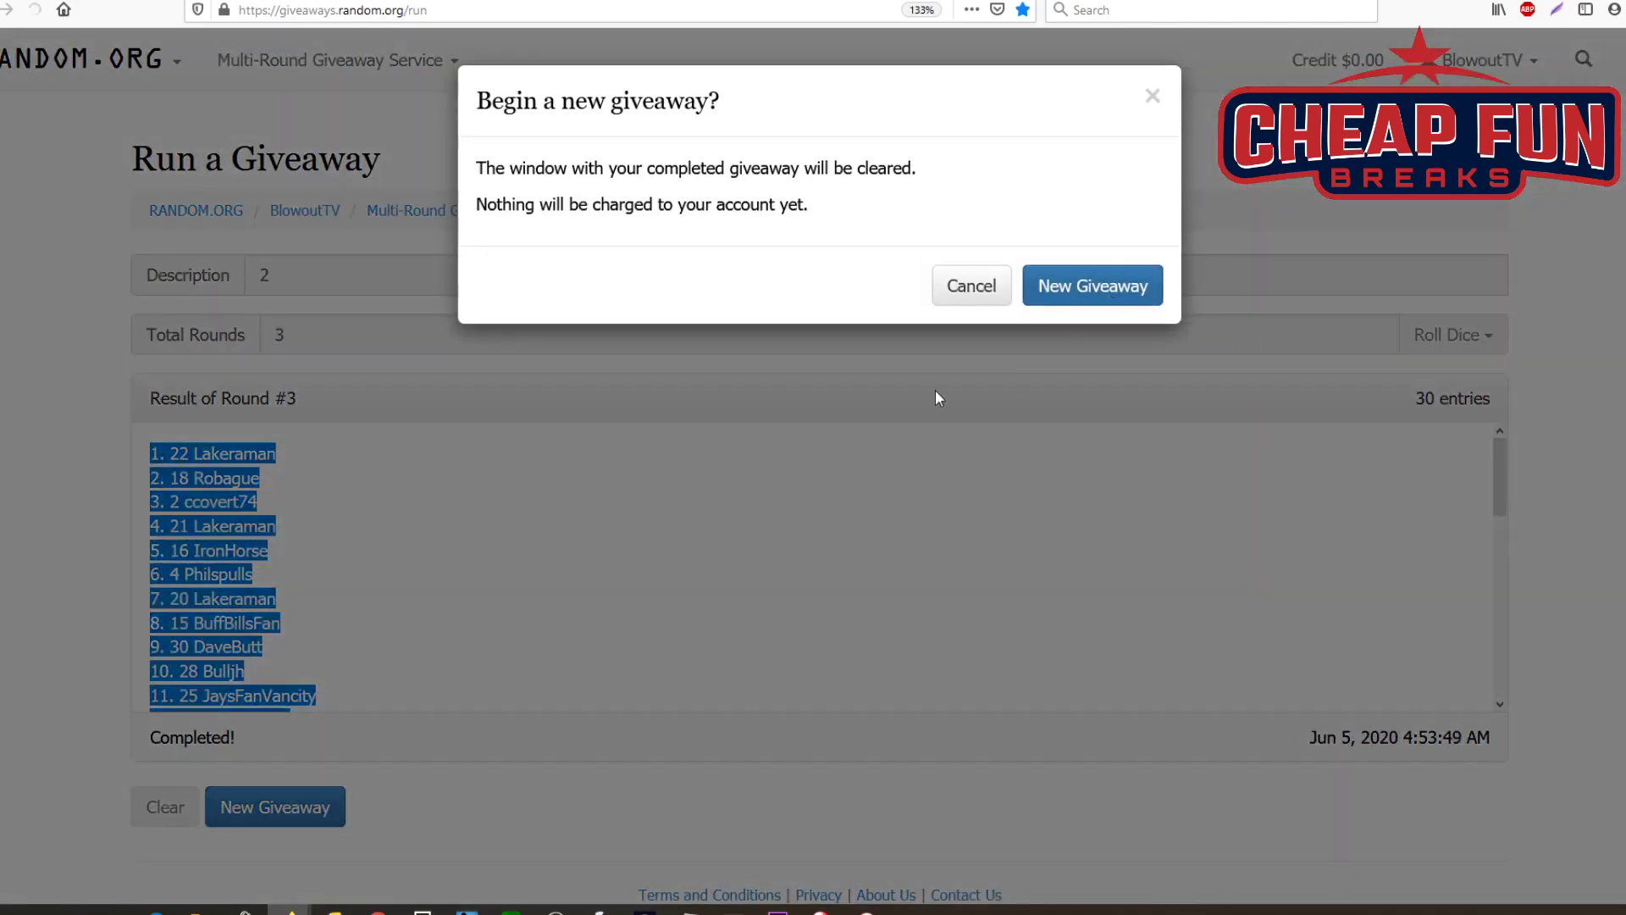
Step: Confirm clearing, then enter description 3, 3 rounds, and paste the 30 names
{"action": "key", "text": "Return"}
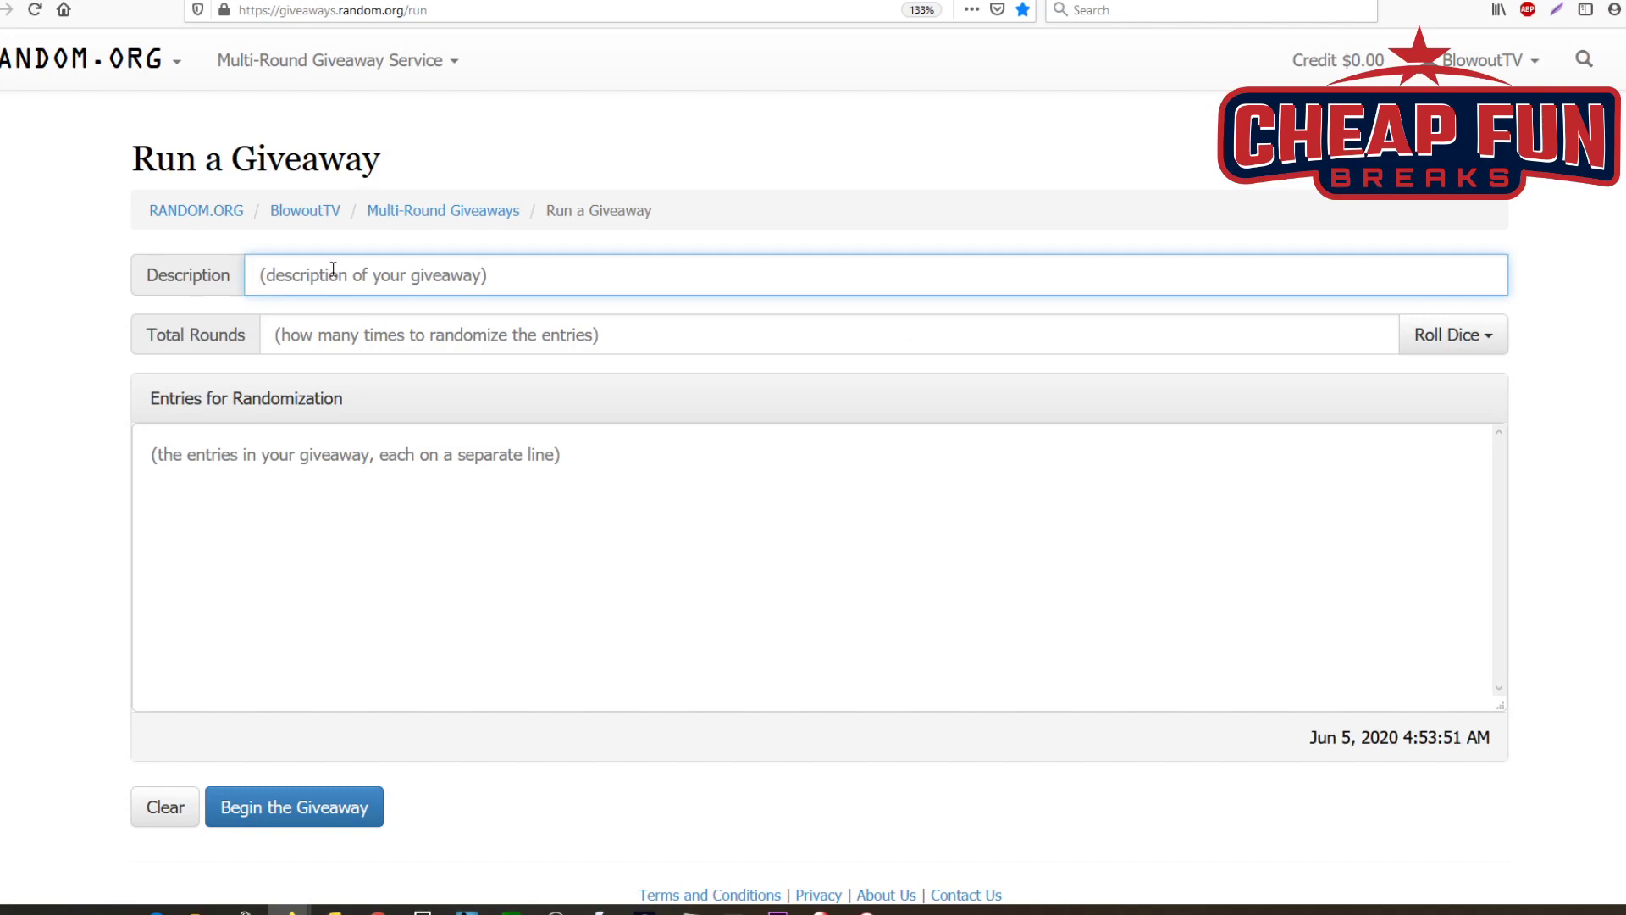
{"action": "type", "text": "3"}
{"action": "left_click", "coordinate": [319, 334]}
{"action": "type", "text": "3"}
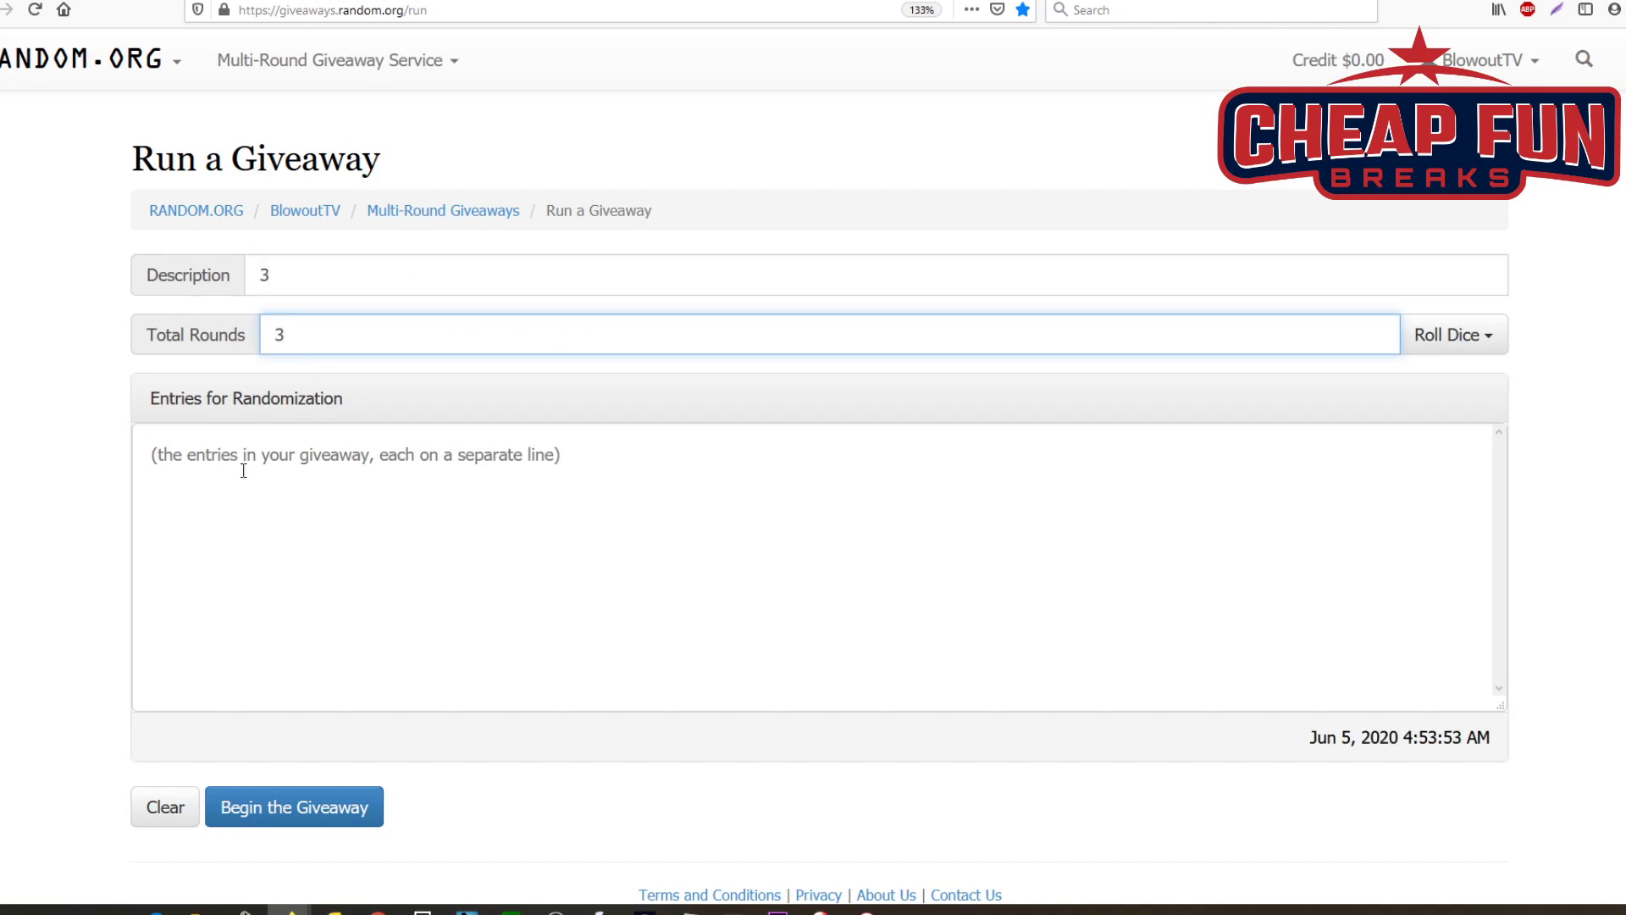
{"action": "right_click", "coordinate": [225, 471]}
{"action": "left_click", "coordinate": [285, 559]}
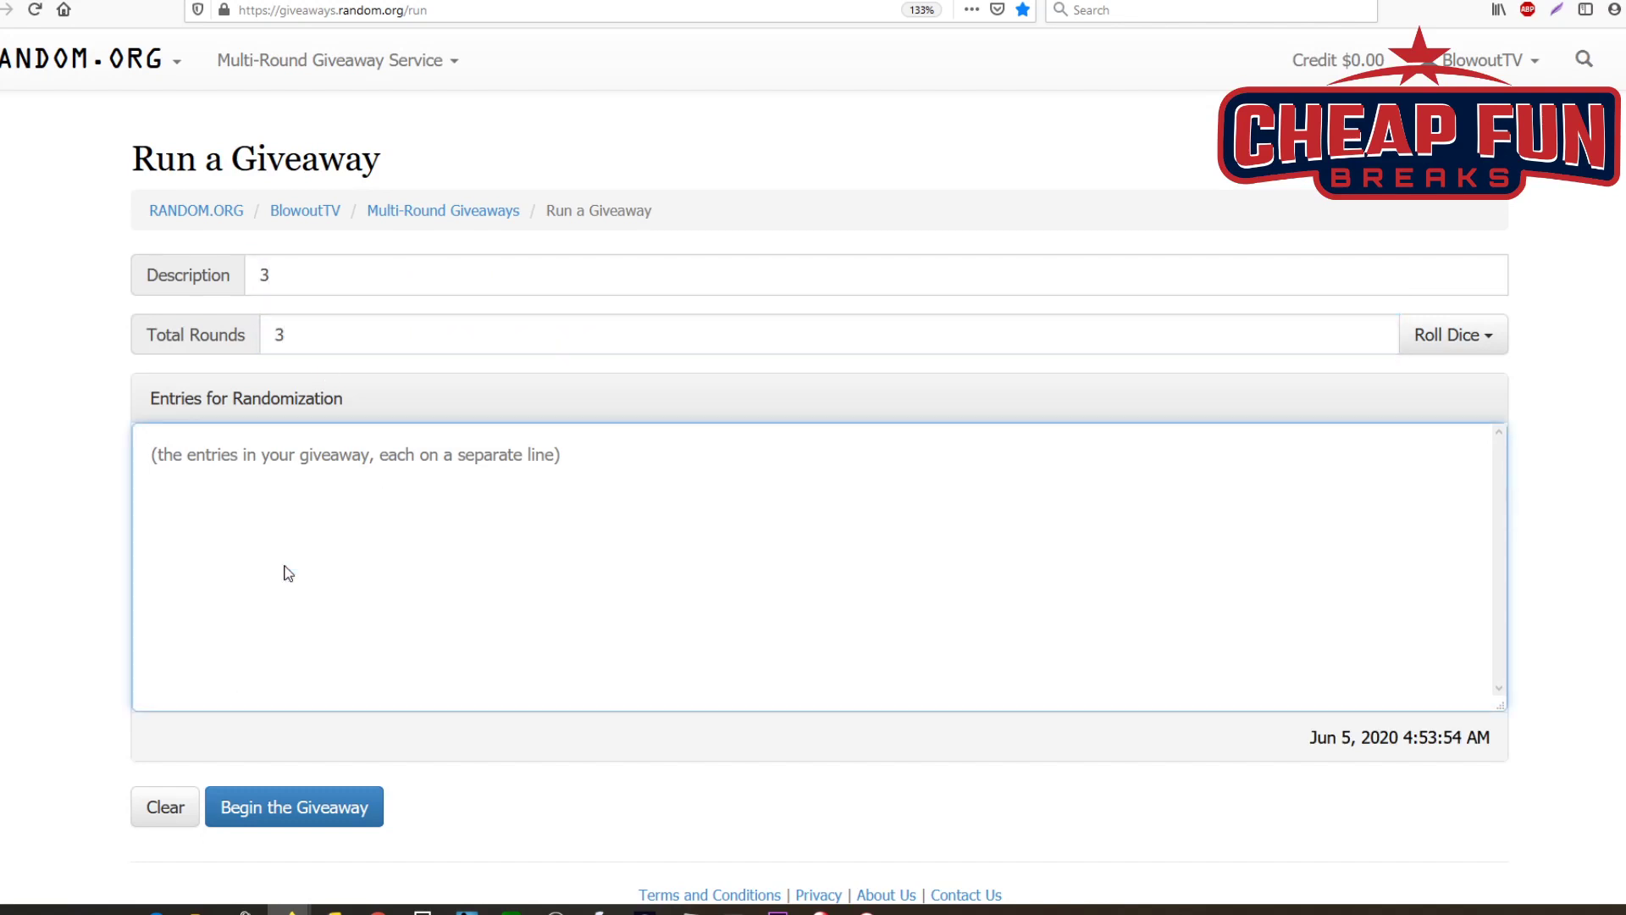
Step: Begin giveaway 3 and run all three rounds
{"action": "left_click", "coordinate": [274, 805]}
{"action": "left_click", "coordinate": [1067, 372]}
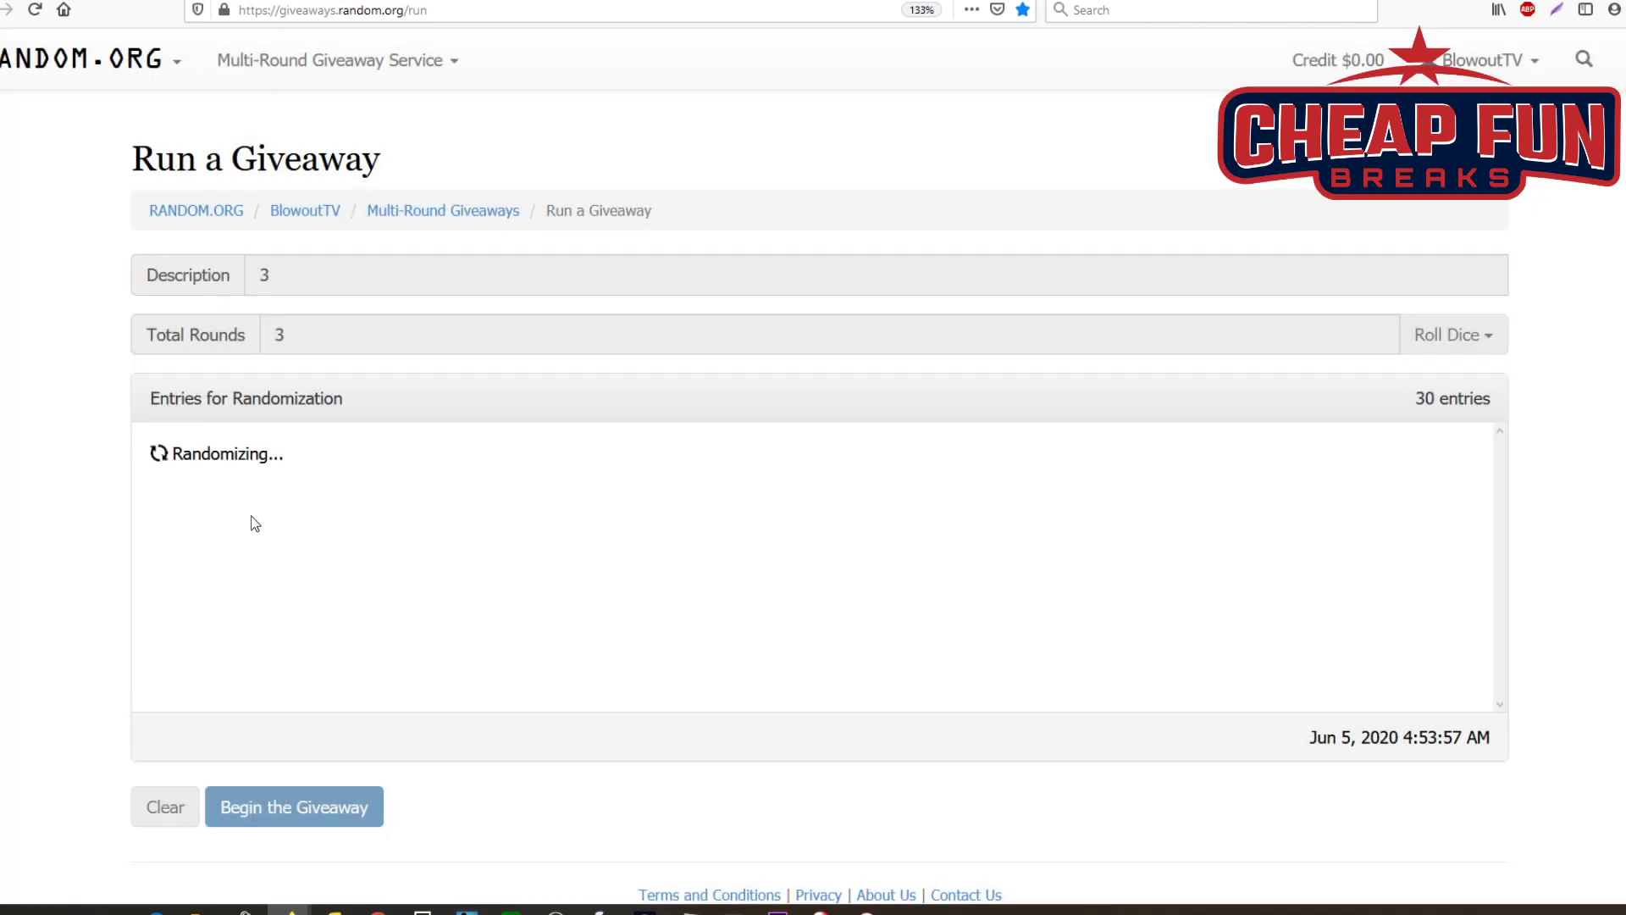
{"action": "left_click", "coordinate": [258, 809]}
{"action": "left_click", "coordinate": [250, 813]}
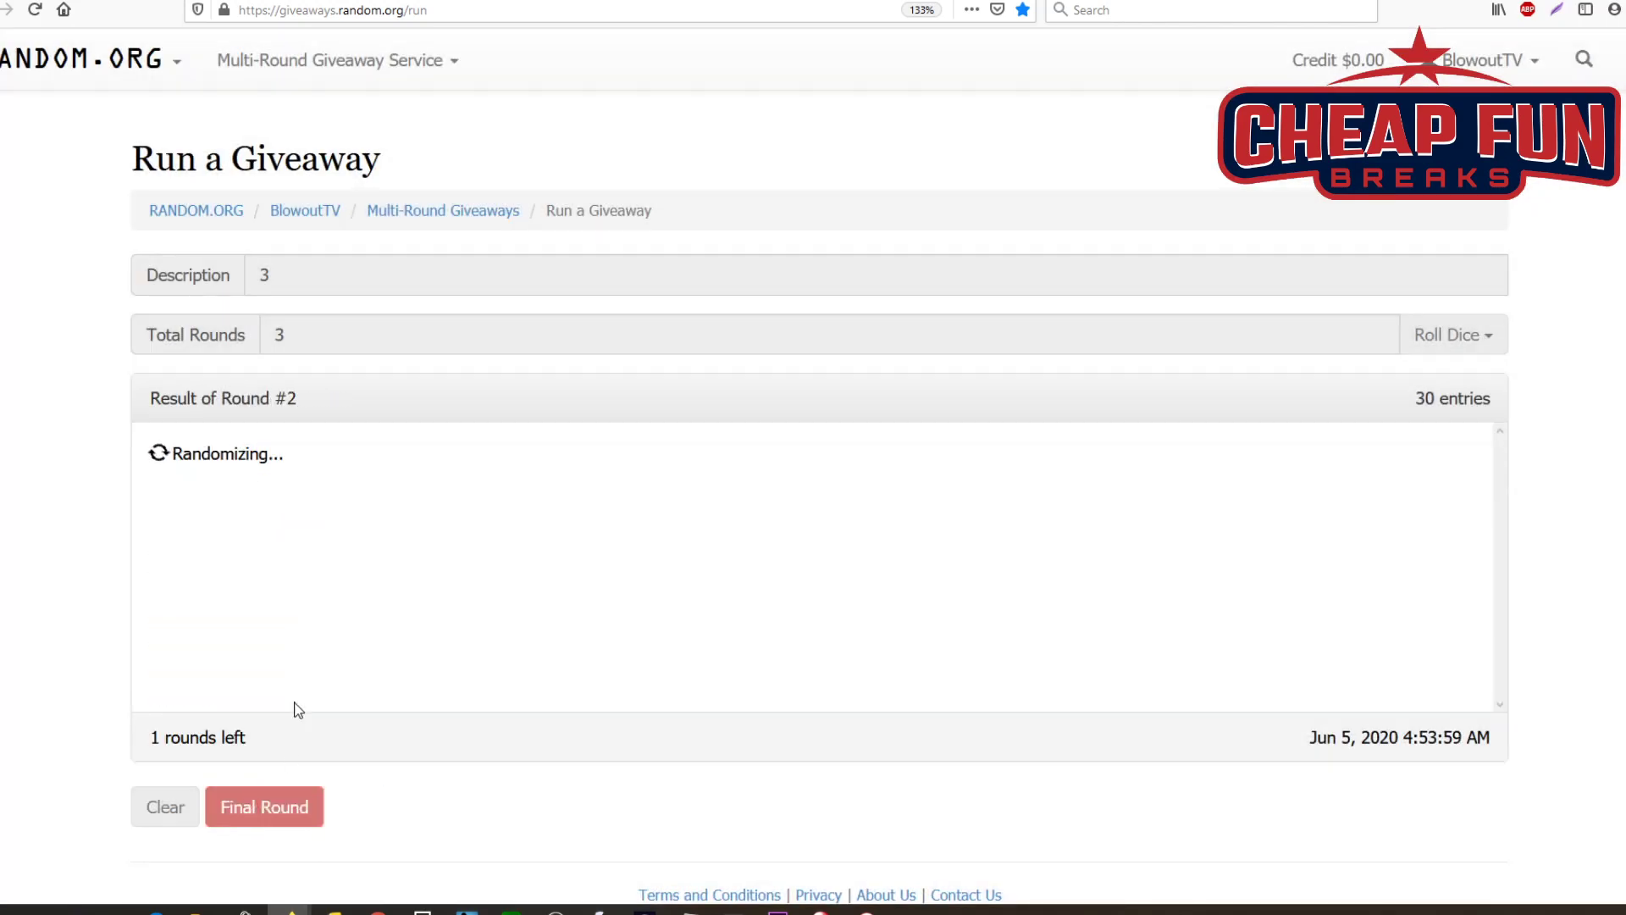
Step: Copy the Round #3 result list and request a new giveaway
{"action": "scroll", "coordinate": [308, 497], "scroll_direction": "down", "scroll_amount": 5}
{"action": "mouse_move", "coordinate": [363, 696]}
{"action": "left_mouse_down"}
{"action": "mouse_move", "coordinate": [198, 332]}
{"action": "mouse_move", "coordinate": [151, 449]}
{"action": "left_mouse_up"}
{"action": "right_click", "coordinate": [170, 446]}
{"action": "left_click", "coordinate": [233, 465]}
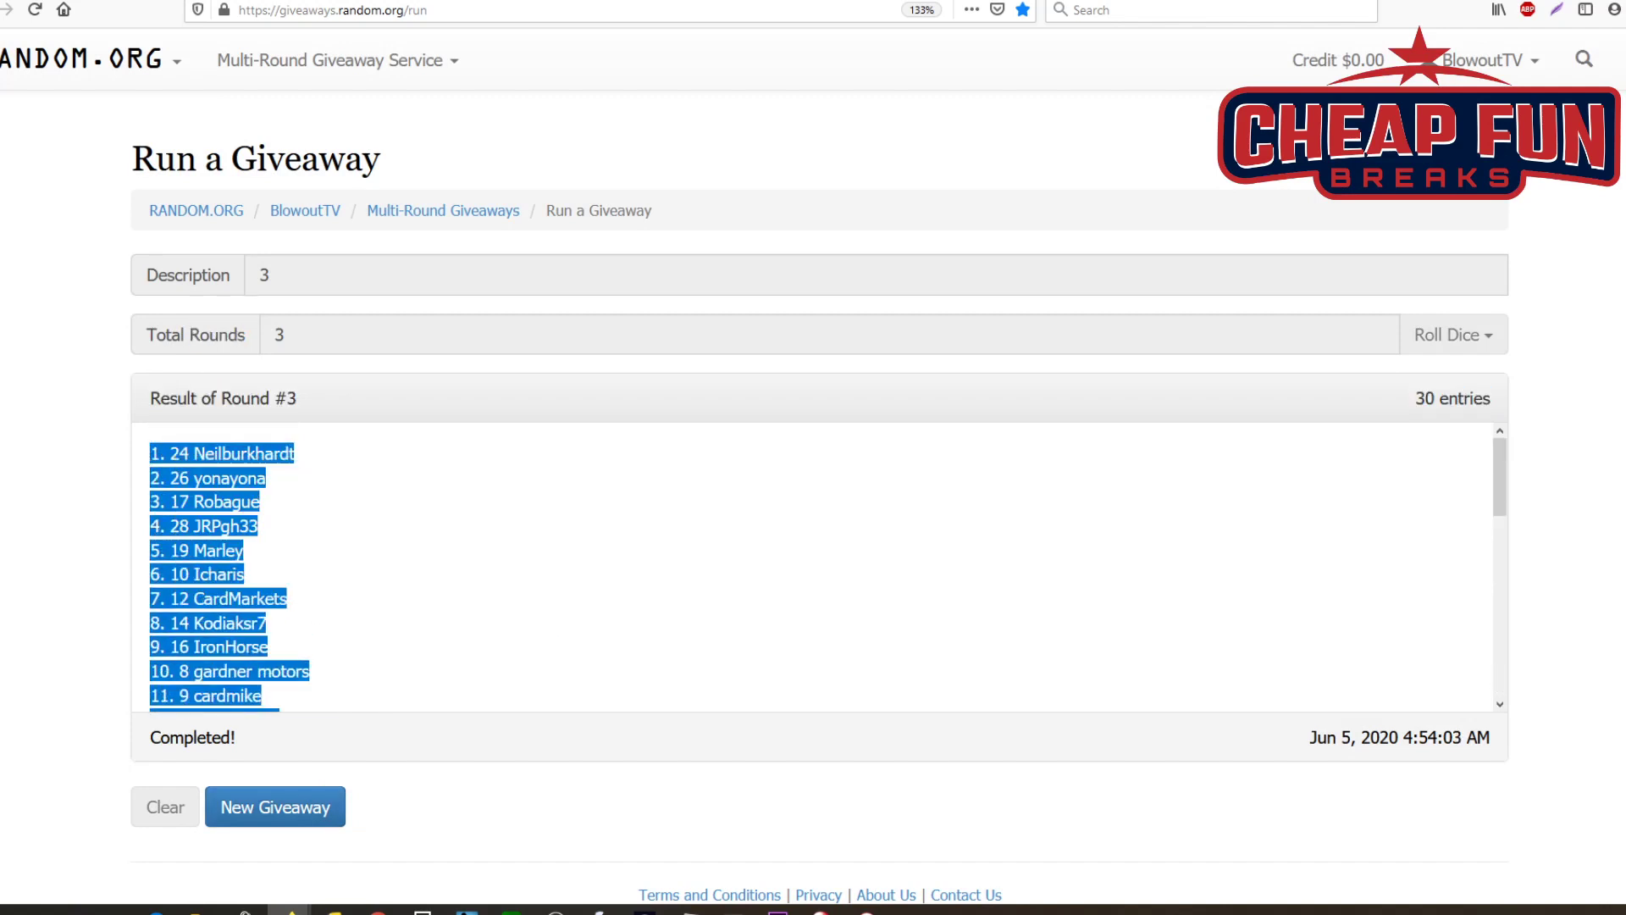
{"action": "key", "text": "alt+Tab"}
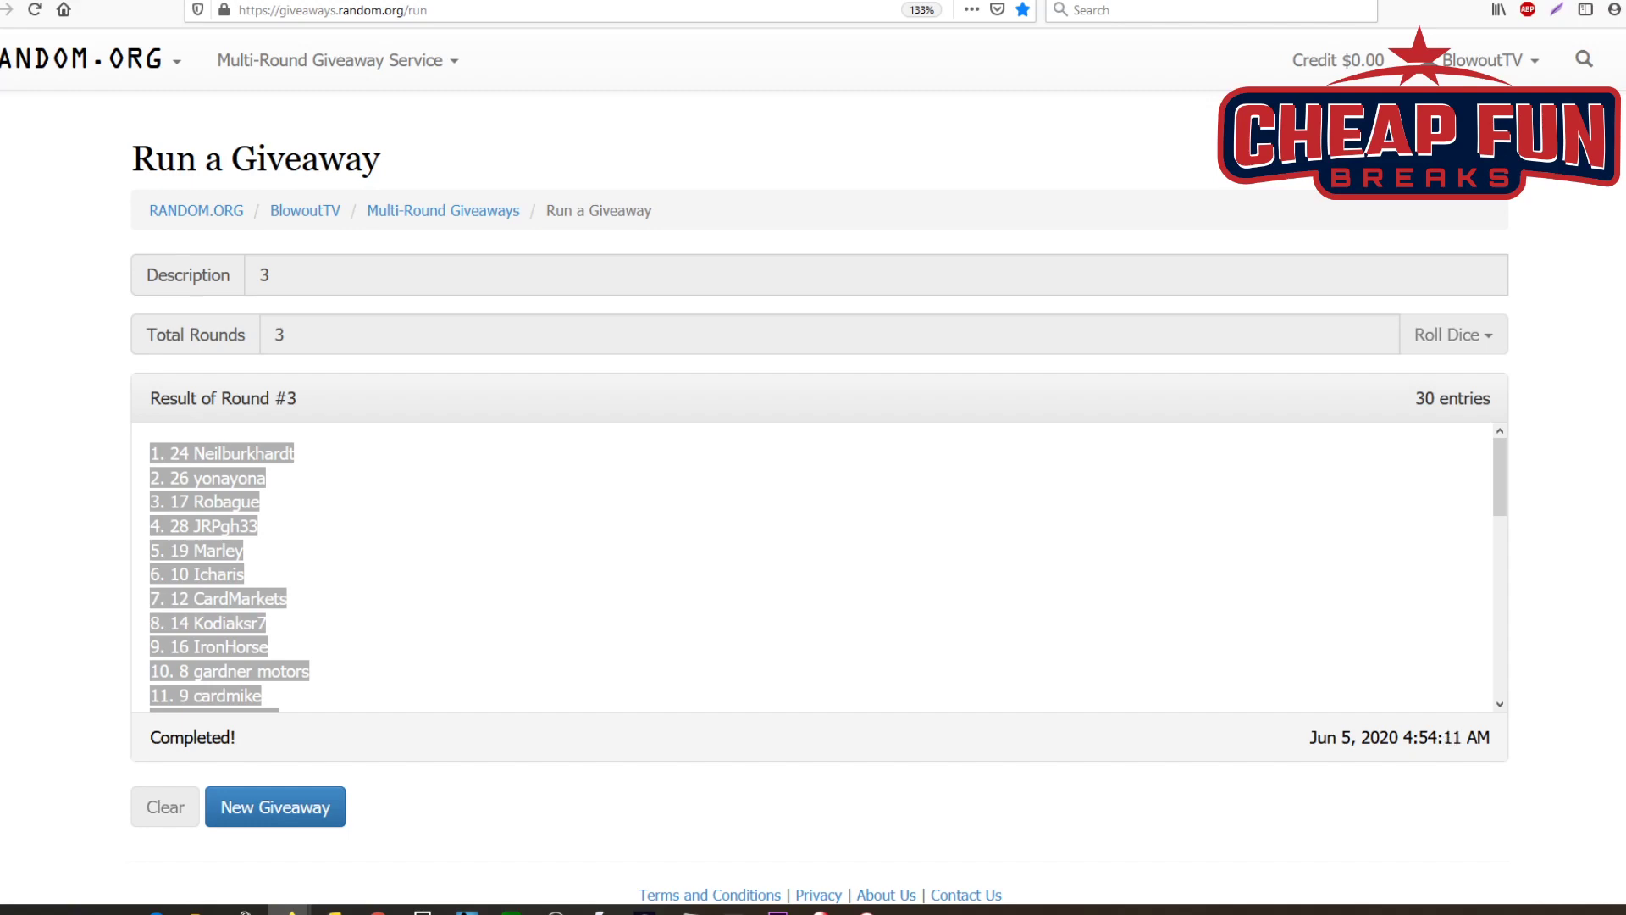
{"action": "left_click", "coordinate": [247, 813]}
Step: Confirm clearing, then set description 4, 3 rounds, and paste the 30 name entries
{"action": "left_click", "coordinate": [1094, 294]}
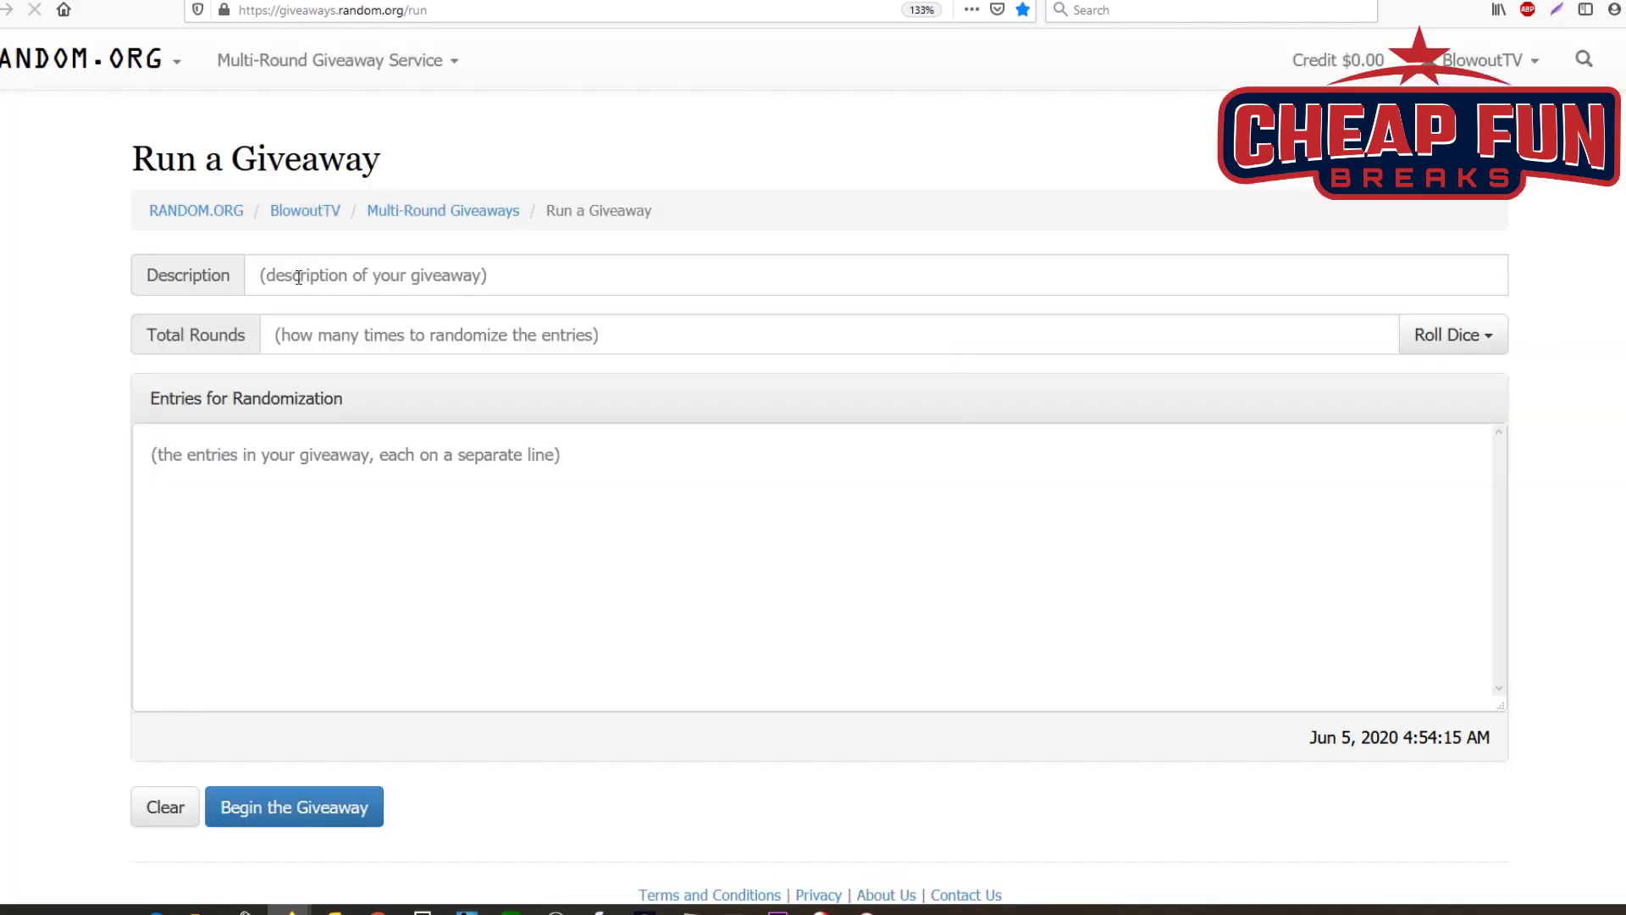
{"action": "type", "text": "4"}
{"action": "left_click", "coordinate": [330, 338]}
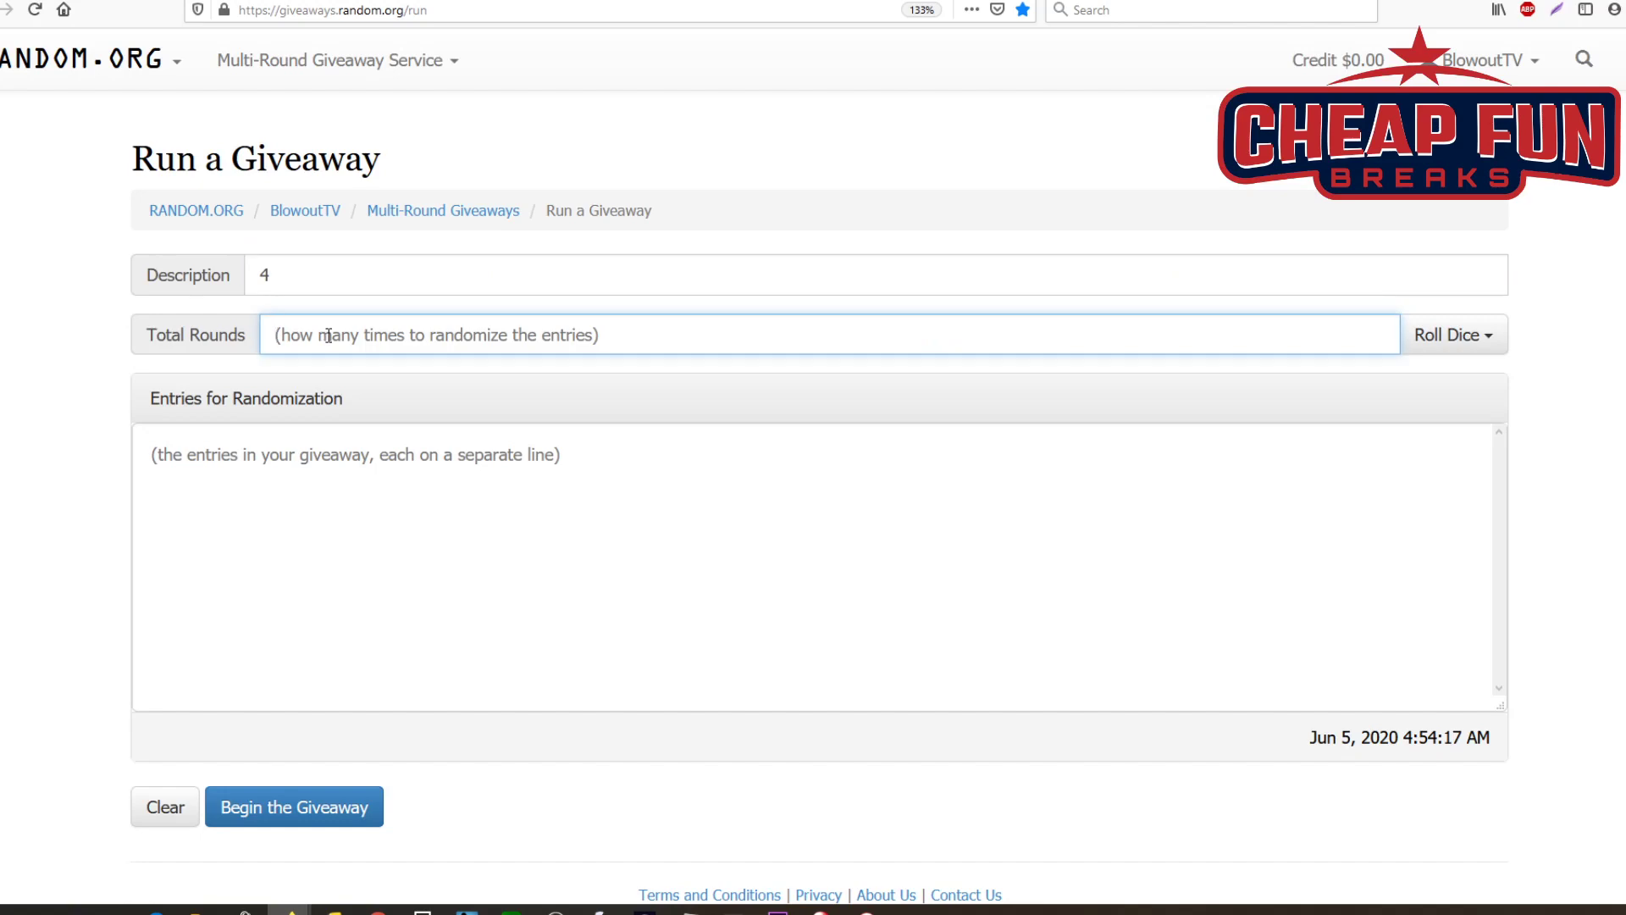
{"action": "type", "text": "3"}
{"action": "right_click", "coordinate": [225, 524]}
{"action": "left_click", "coordinate": [266, 600]}
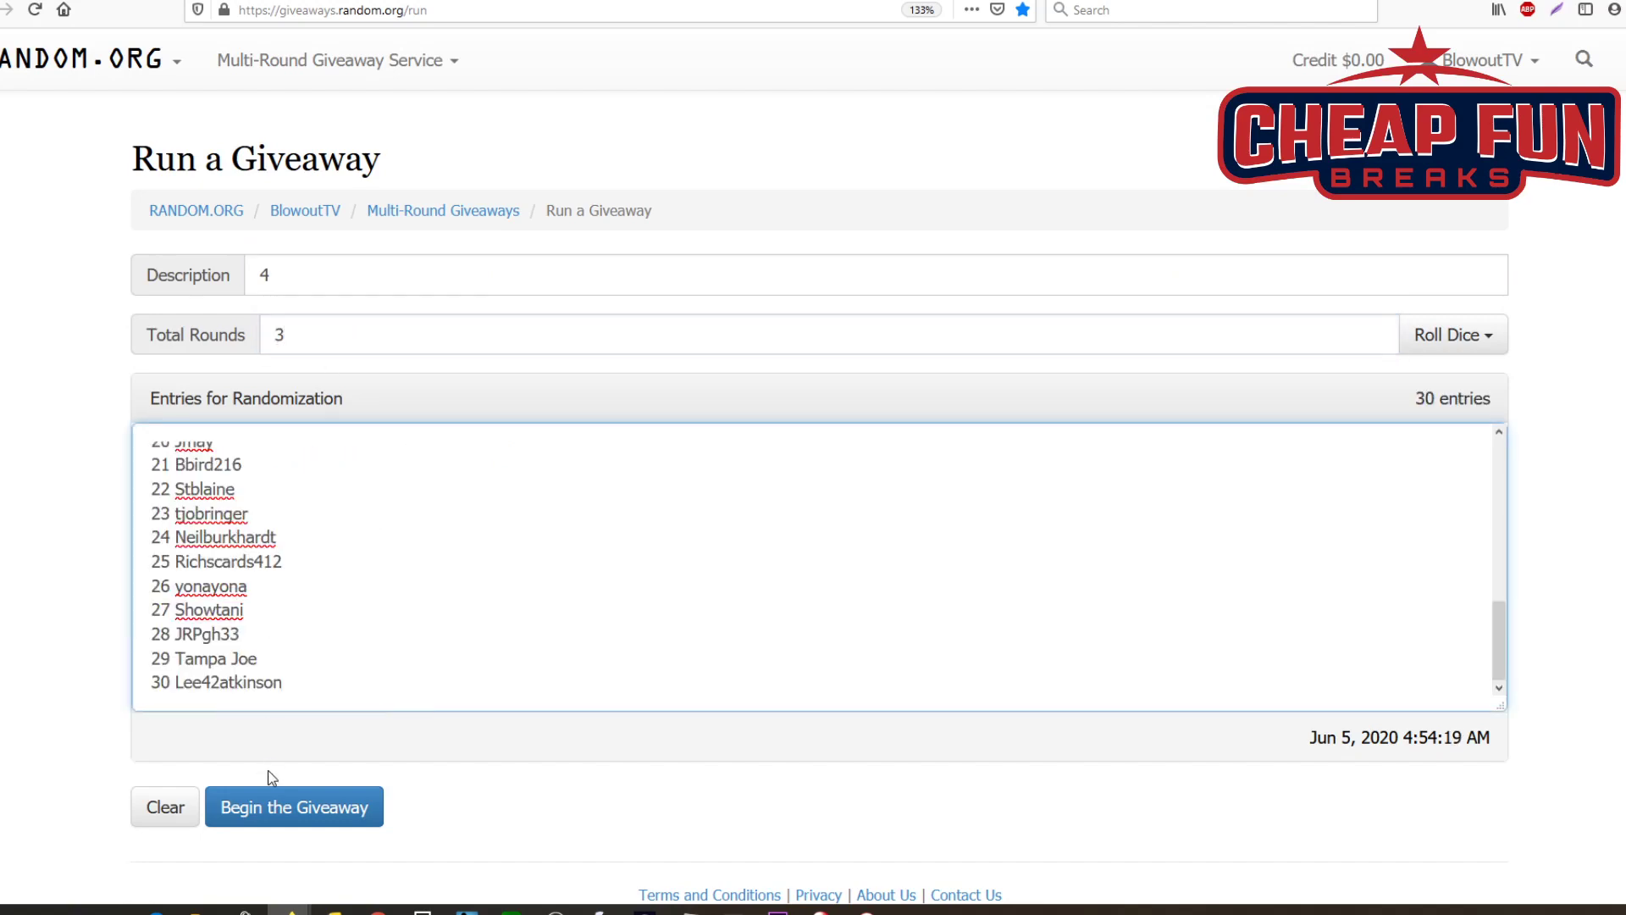
Step: Begin giveaway 4 and run rounds one through three
{"action": "left_click", "coordinate": [270, 806]}
{"action": "left_click", "coordinate": [1035, 376]}
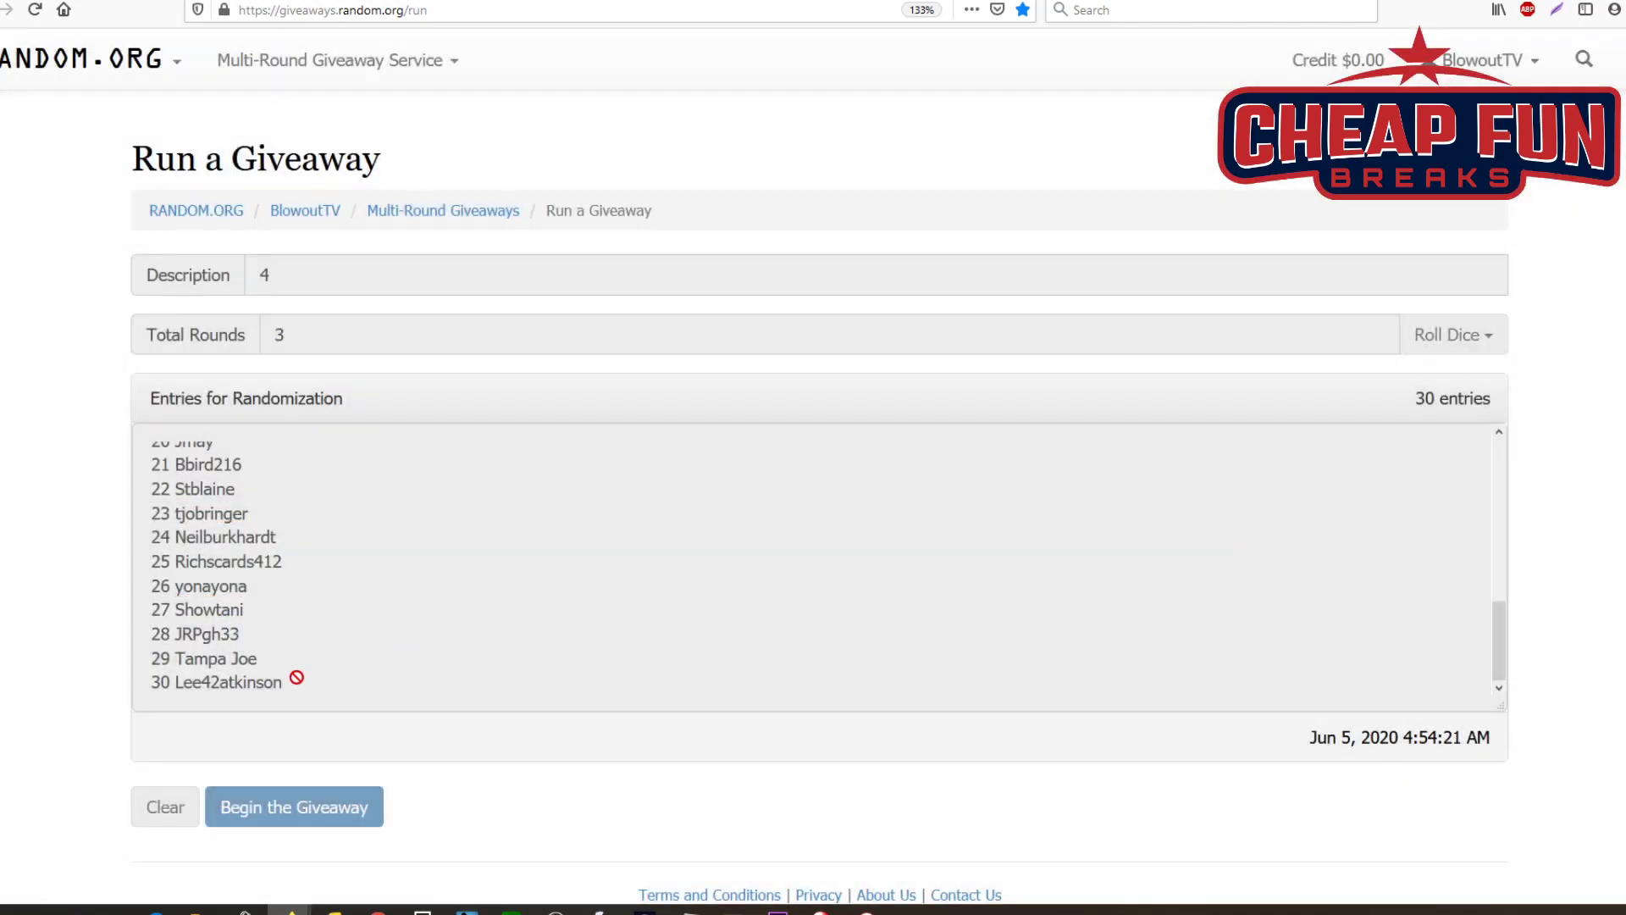
{"action": "left_click", "coordinate": [267, 807]}
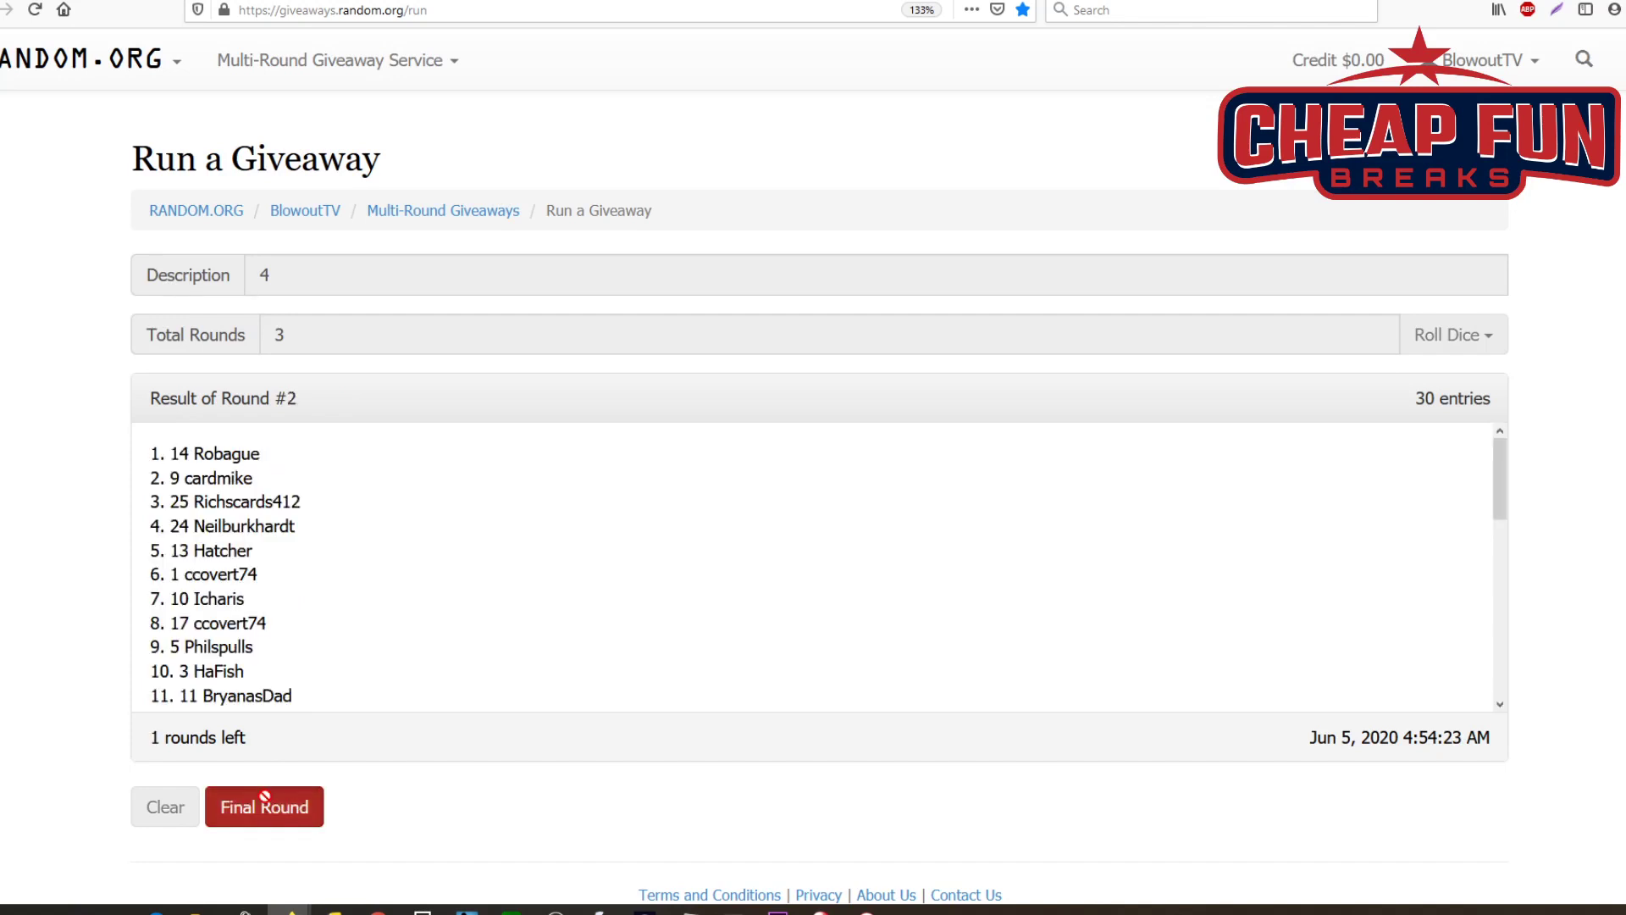
{"action": "left_click", "coordinate": [267, 806]}
Step: Select the final round results for copying and request a new giveaway
{"action": "scroll", "coordinate": [276, 546], "scroll_direction": "down", "scroll_amount": 3}
{"action": "scroll", "coordinate": [276, 546], "scroll_direction": "down", "scroll_amount": 5}
{"action": "left_click_drag", "start_coordinate": [339, 688], "coordinate": [153, 449]}
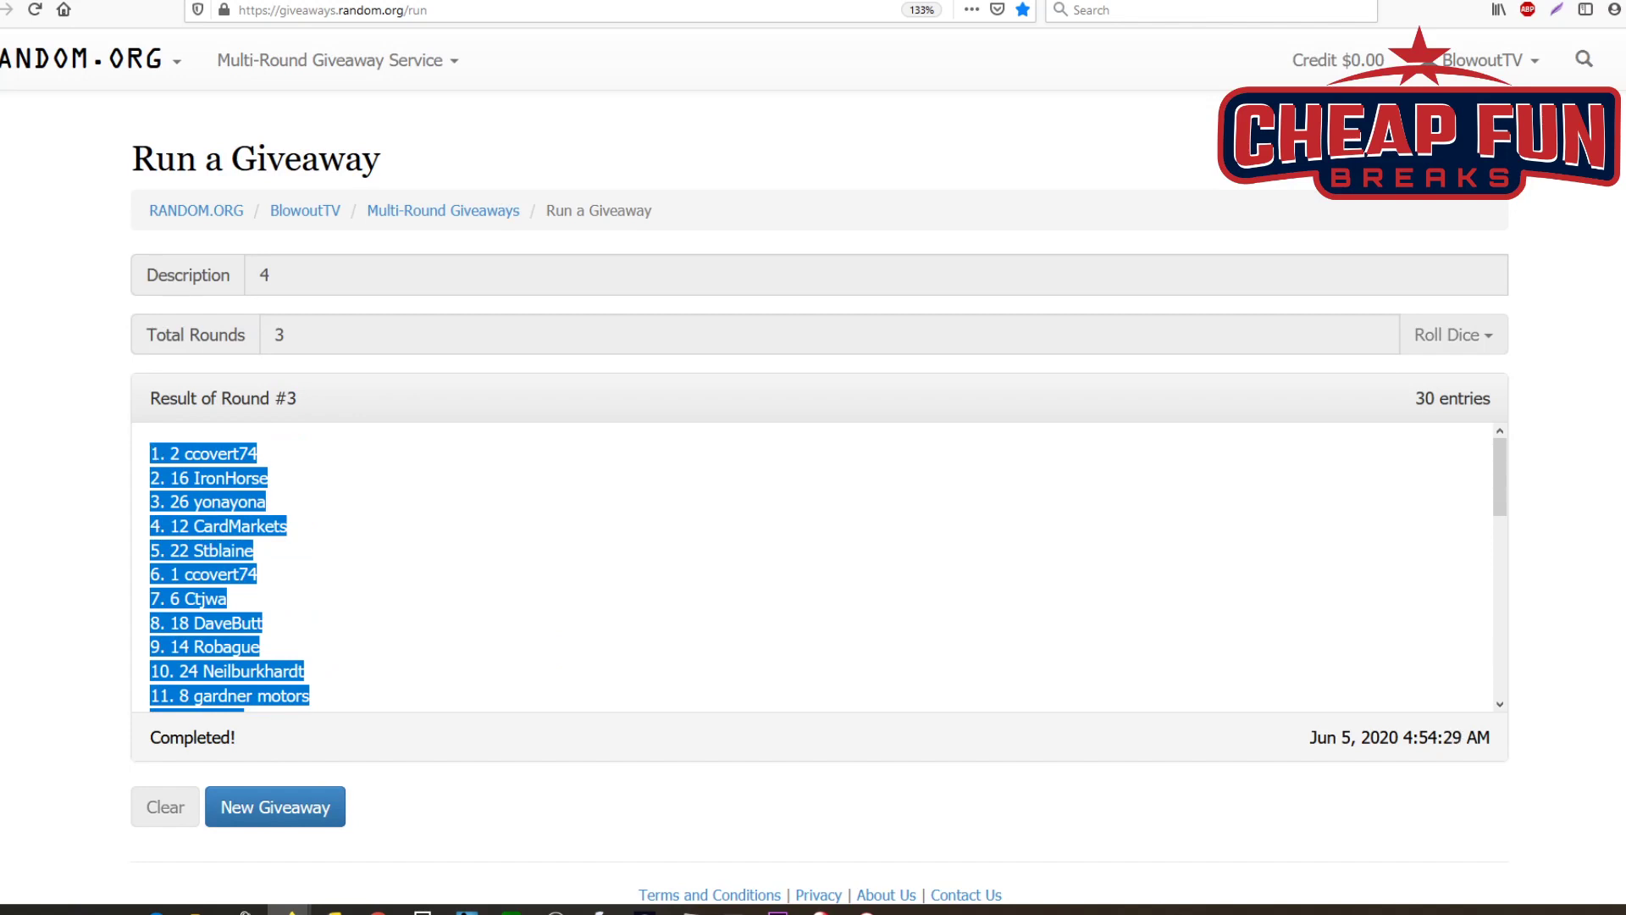
{"action": "key", "text": "alt+Tab"}
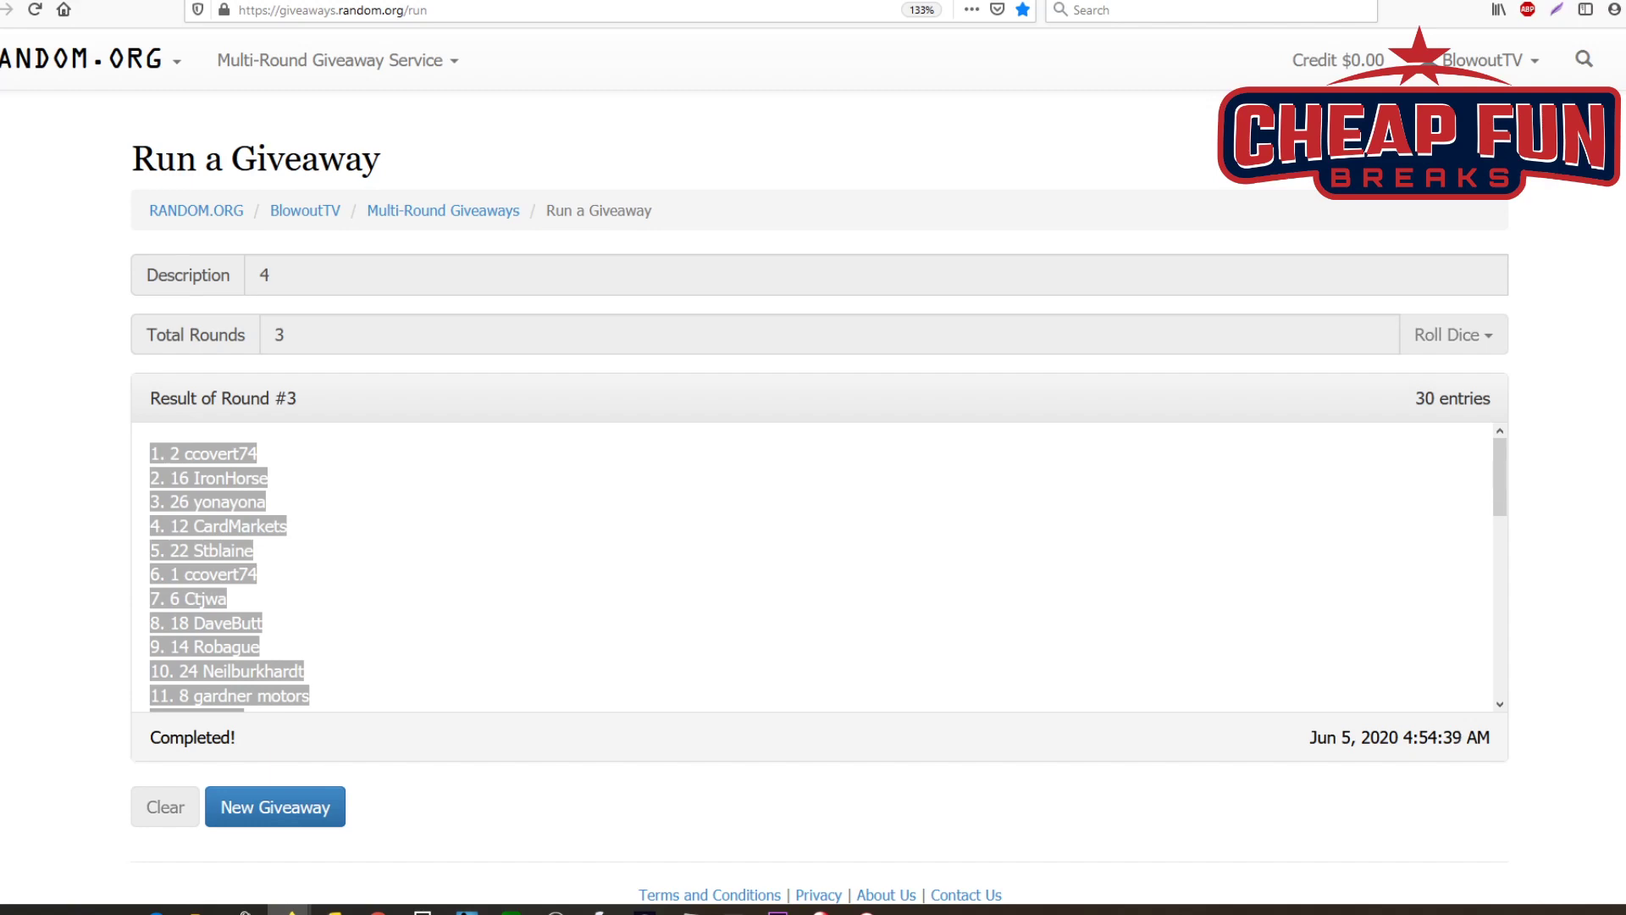
{"action": "left_click", "coordinate": [242, 813]}
Step: Clear the old giveaway and set description 'teams', 3 rounds, and paste the 30 MLB teams
{"action": "left_click", "coordinate": [1092, 291]}
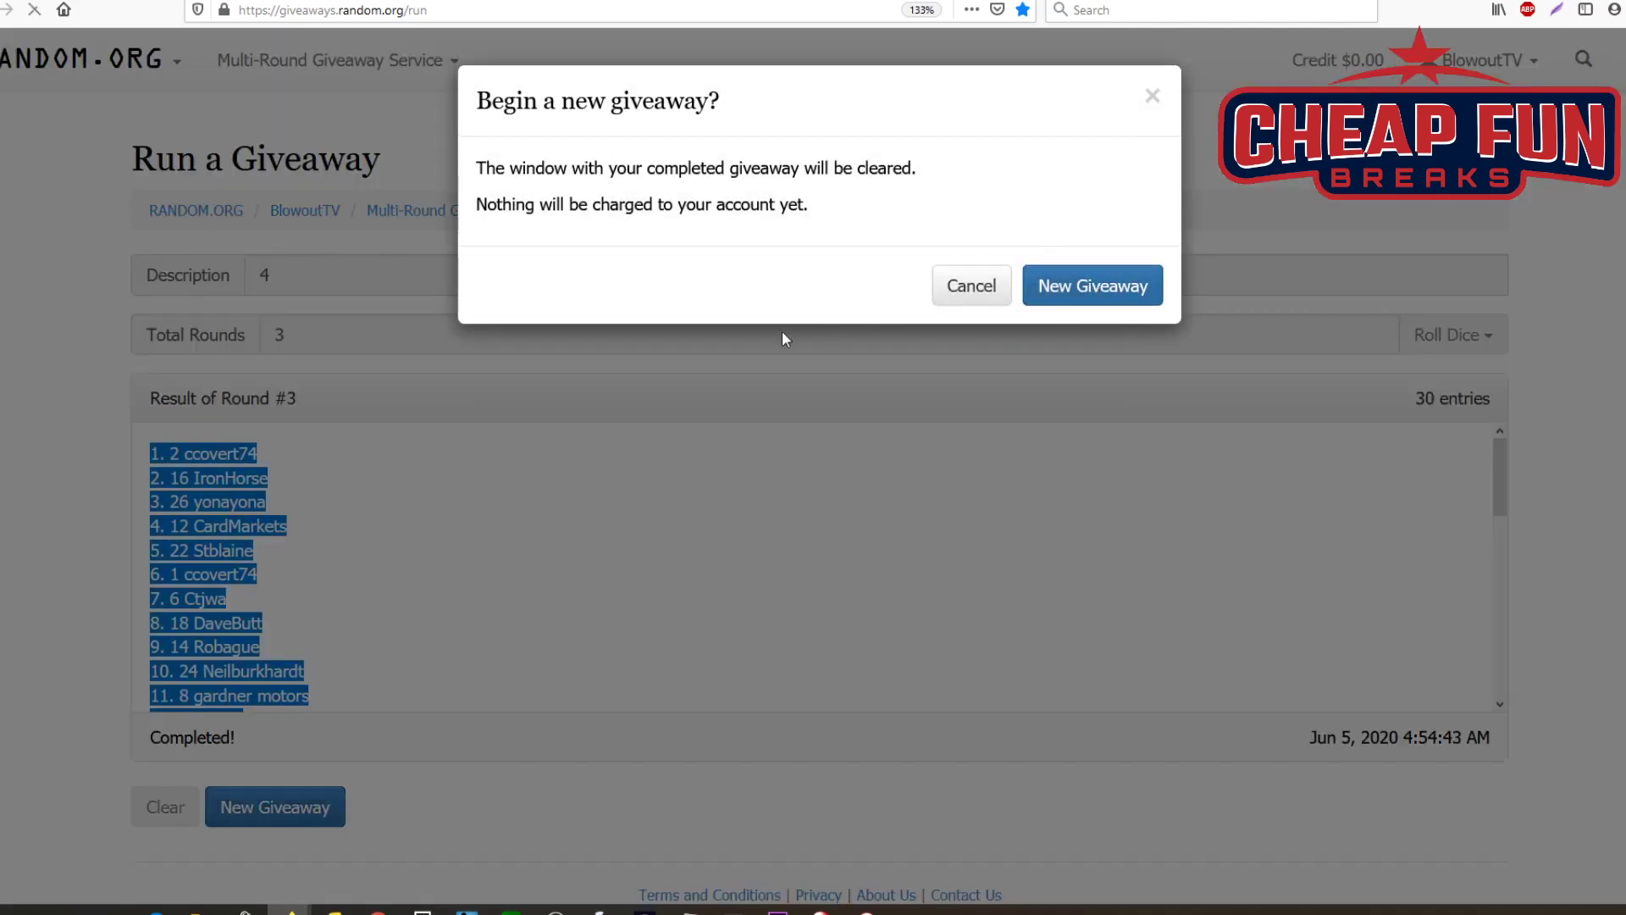
{"action": "left_click", "coordinate": [294, 273]}
{"action": "type", "text": "te"}
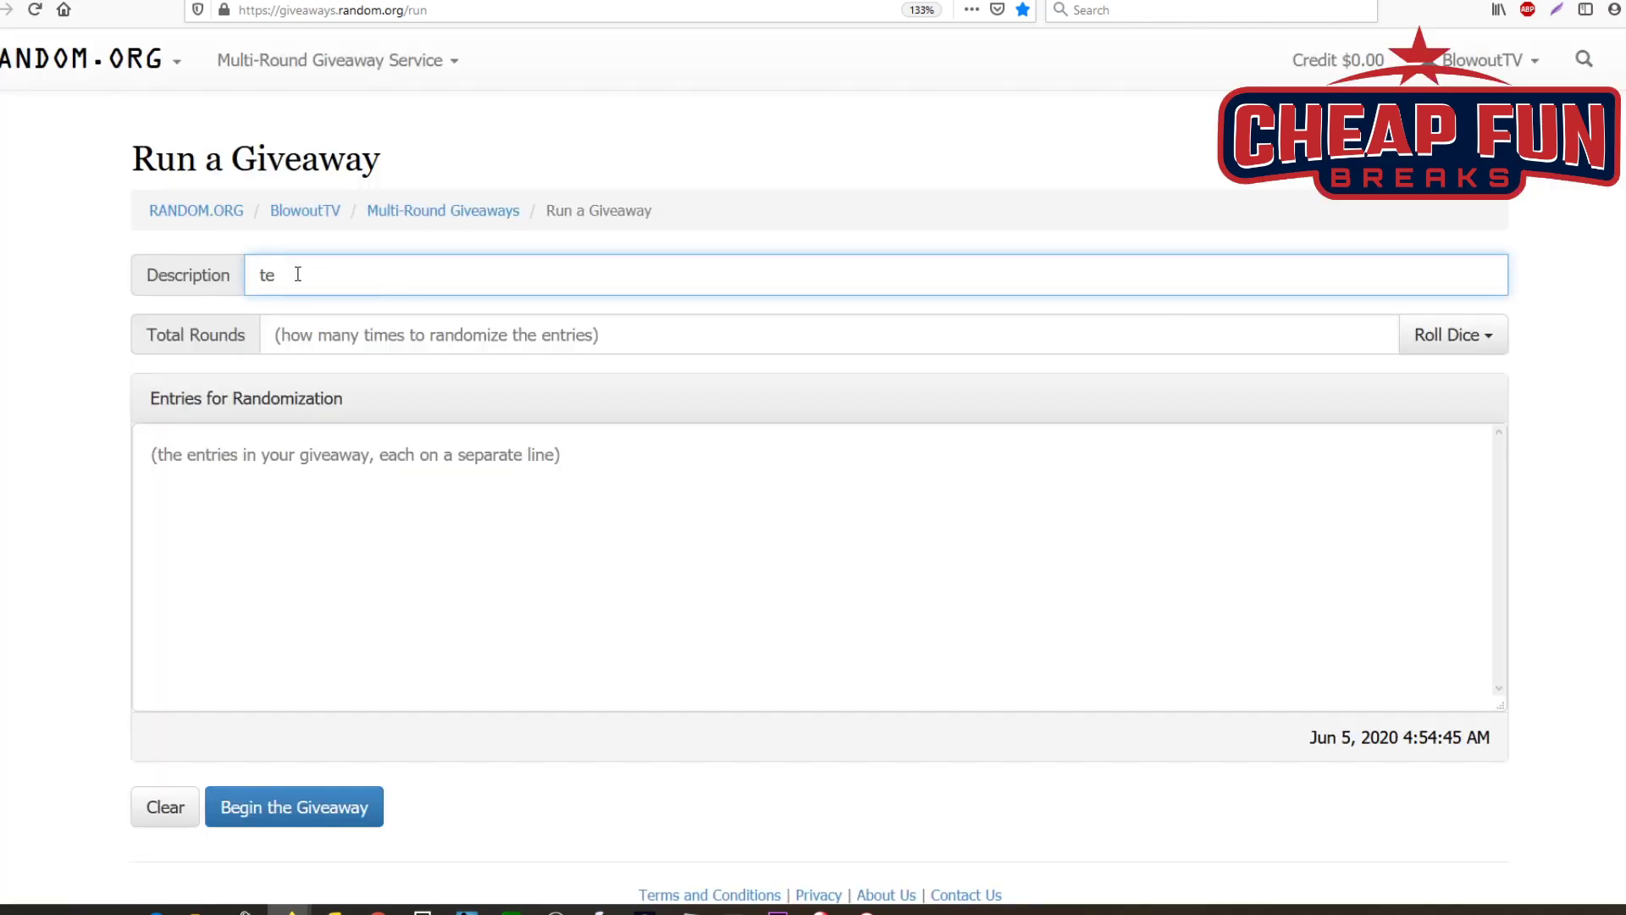
{"action": "type", "text": "ams"}
{"action": "left_click", "coordinate": [356, 332]}
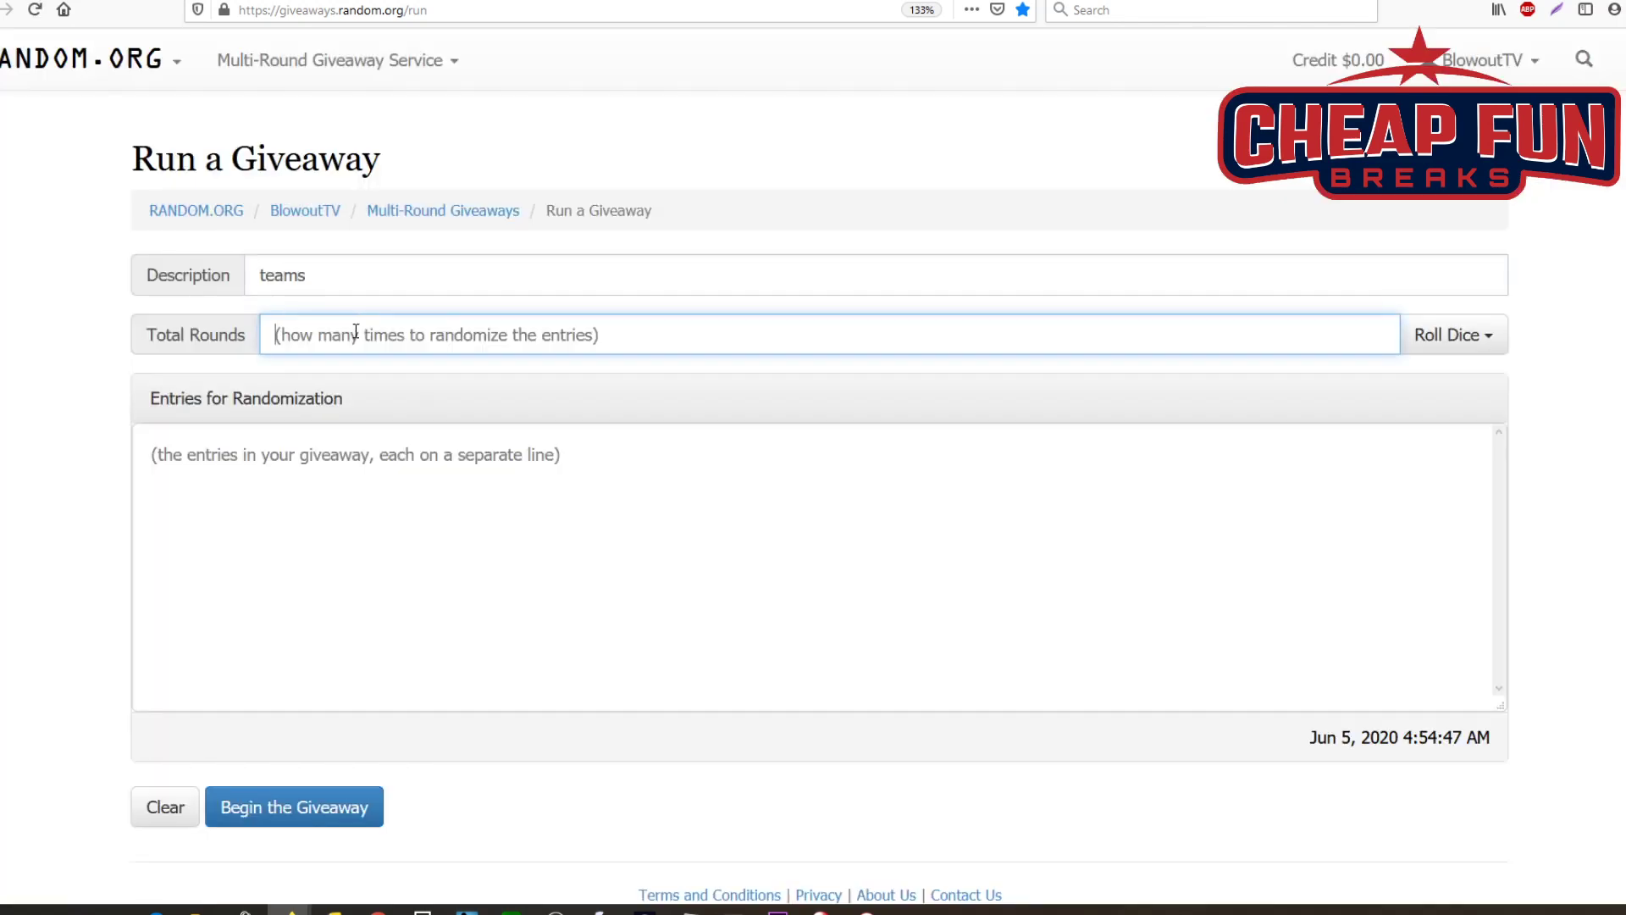
{"action": "type", "text": "3"}
{"action": "right_click", "coordinate": [160, 491]}
{"action": "left_click", "coordinate": [251, 569]}
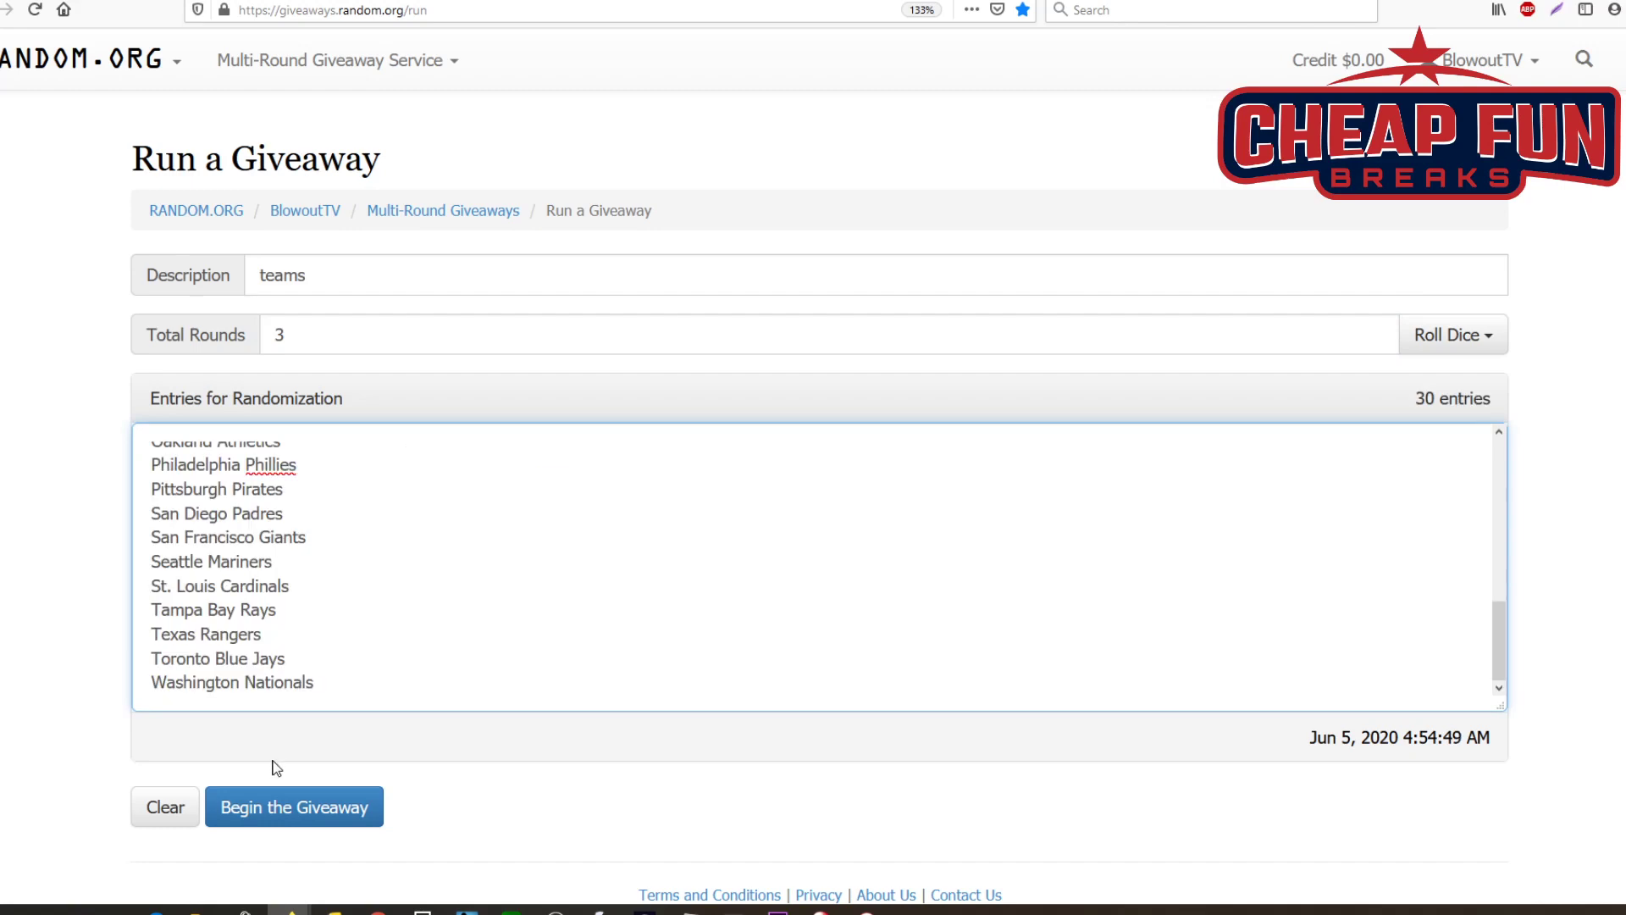
Step: Begin the teams giveaway and run all three rounds
{"action": "left_click", "coordinate": [279, 806]}
{"action": "left_click", "coordinate": [1072, 356]}
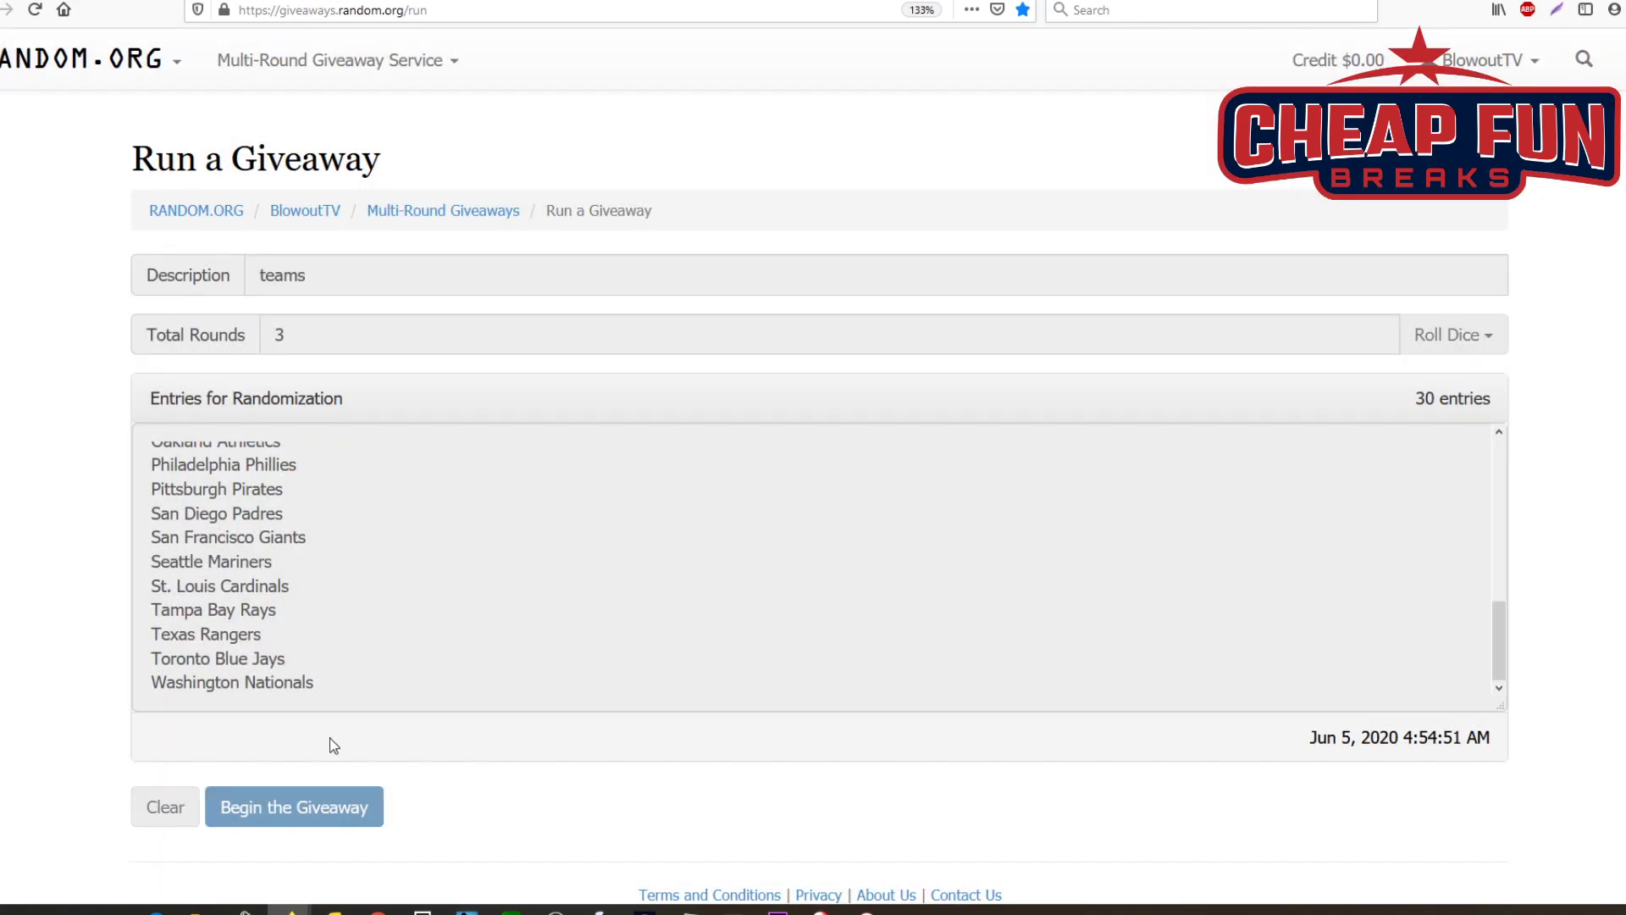
{"action": "left_click", "coordinate": [260, 802]}
{"action": "left_click", "coordinate": [260, 805]}
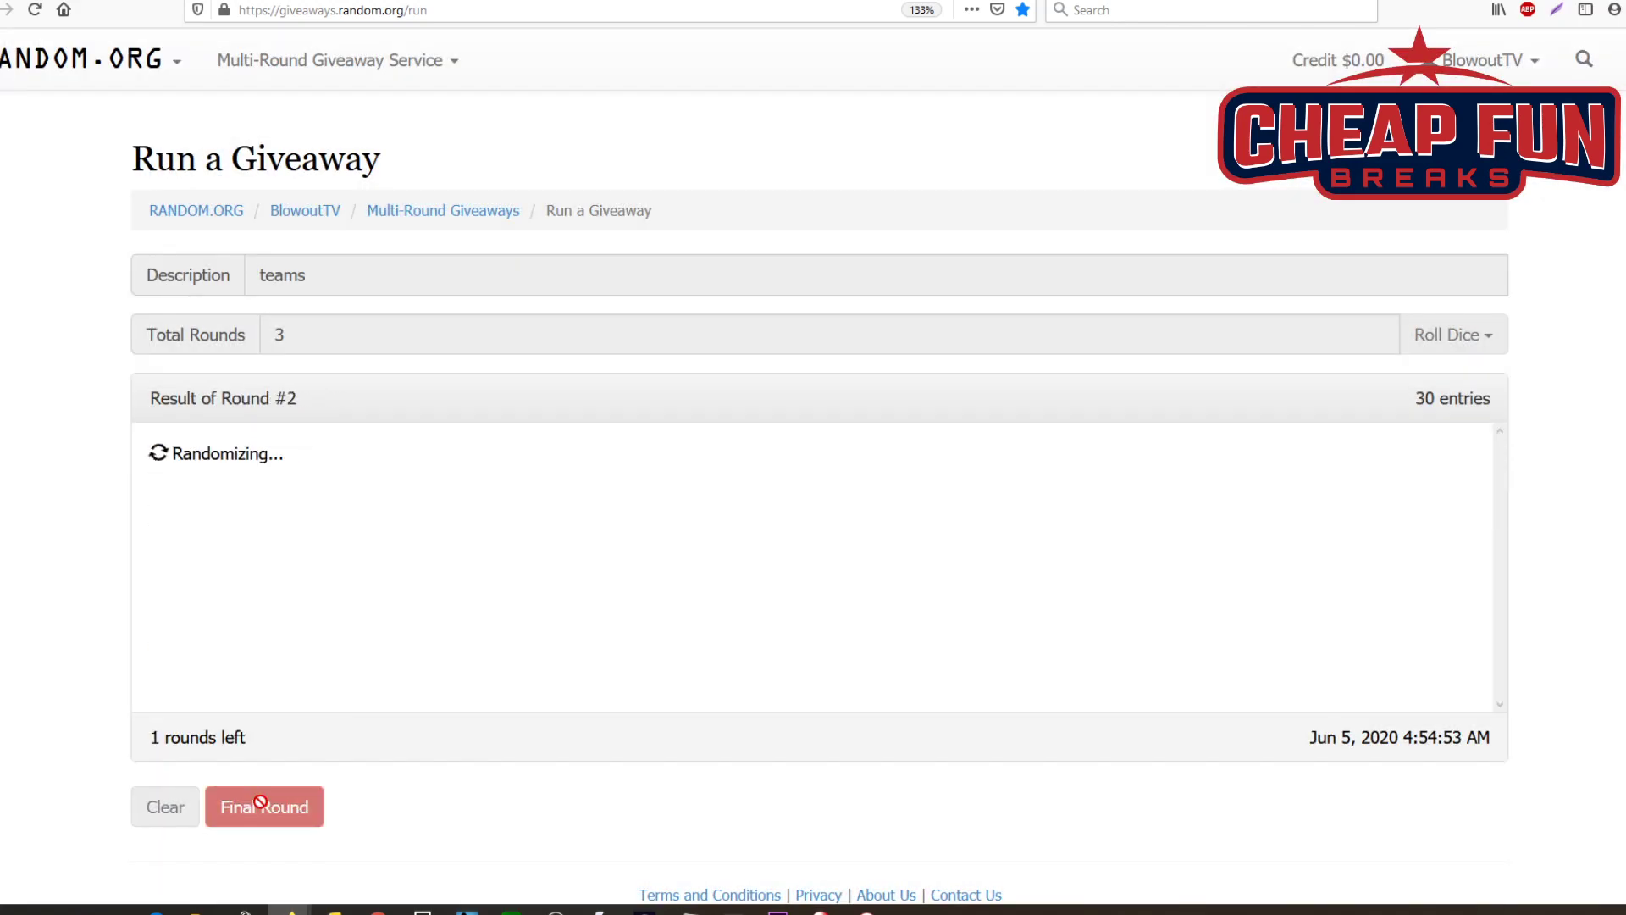
Step: Select and copy the final order of all 30 teams
{"action": "scroll", "coordinate": [330, 627], "scroll_direction": "down", "scroll_amount": 3}
{"action": "scroll", "coordinate": [372, 696], "scroll_direction": "down", "scroll_amount": 5}
{"action": "left_click_drag", "start_coordinate": [373, 696], "coordinate": [152, 451]}
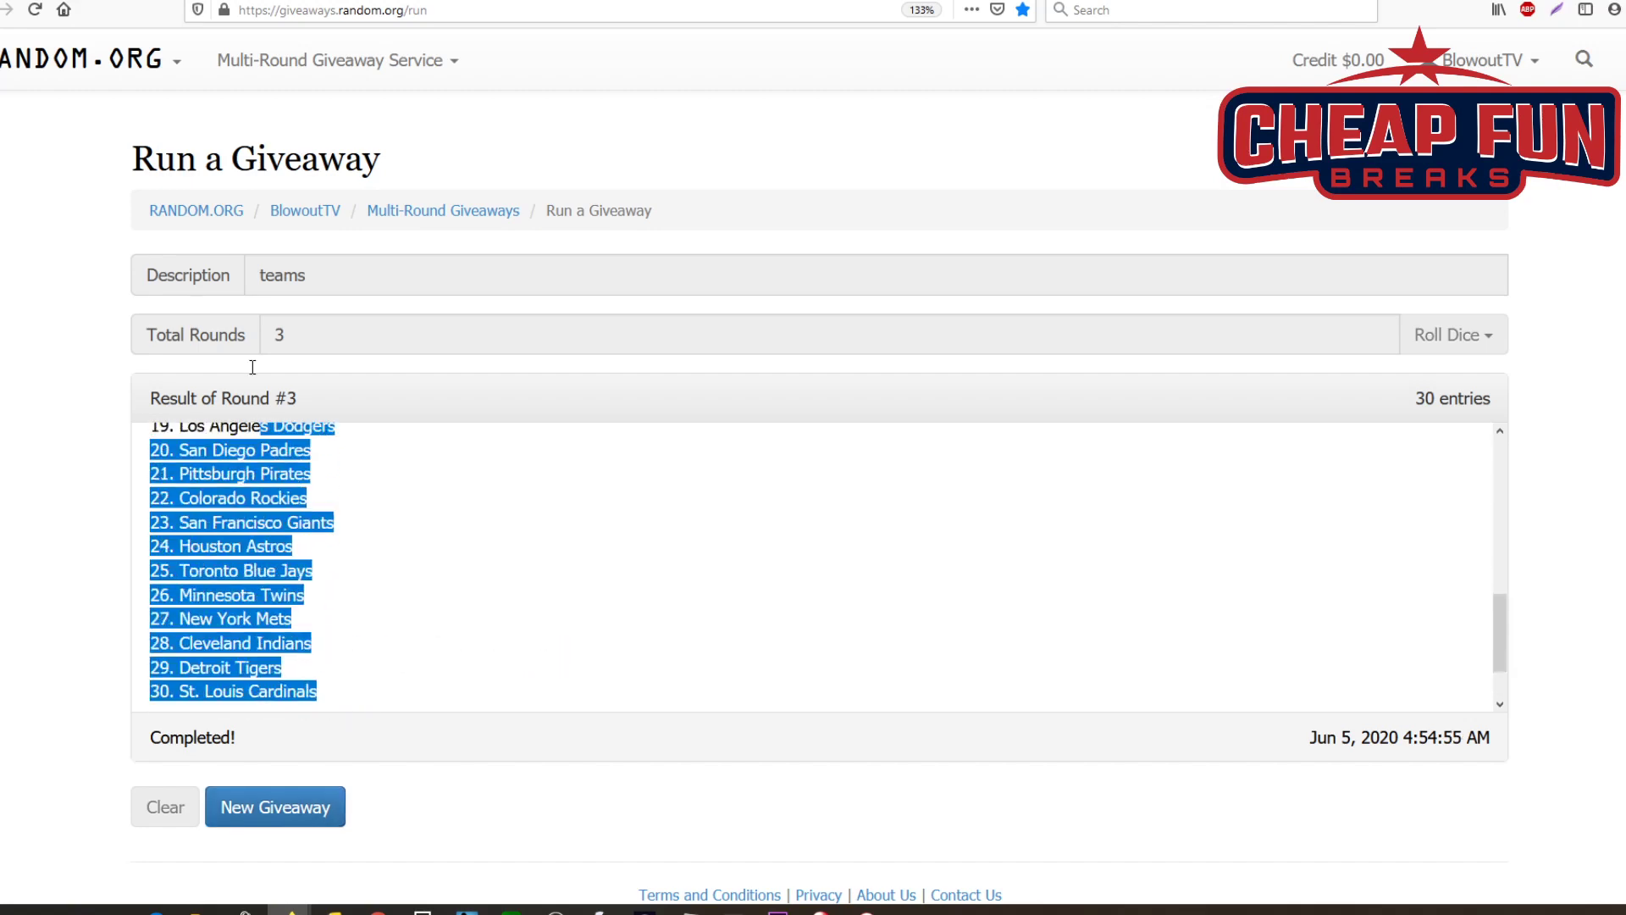
{"action": "right_click", "coordinate": [167, 455]}
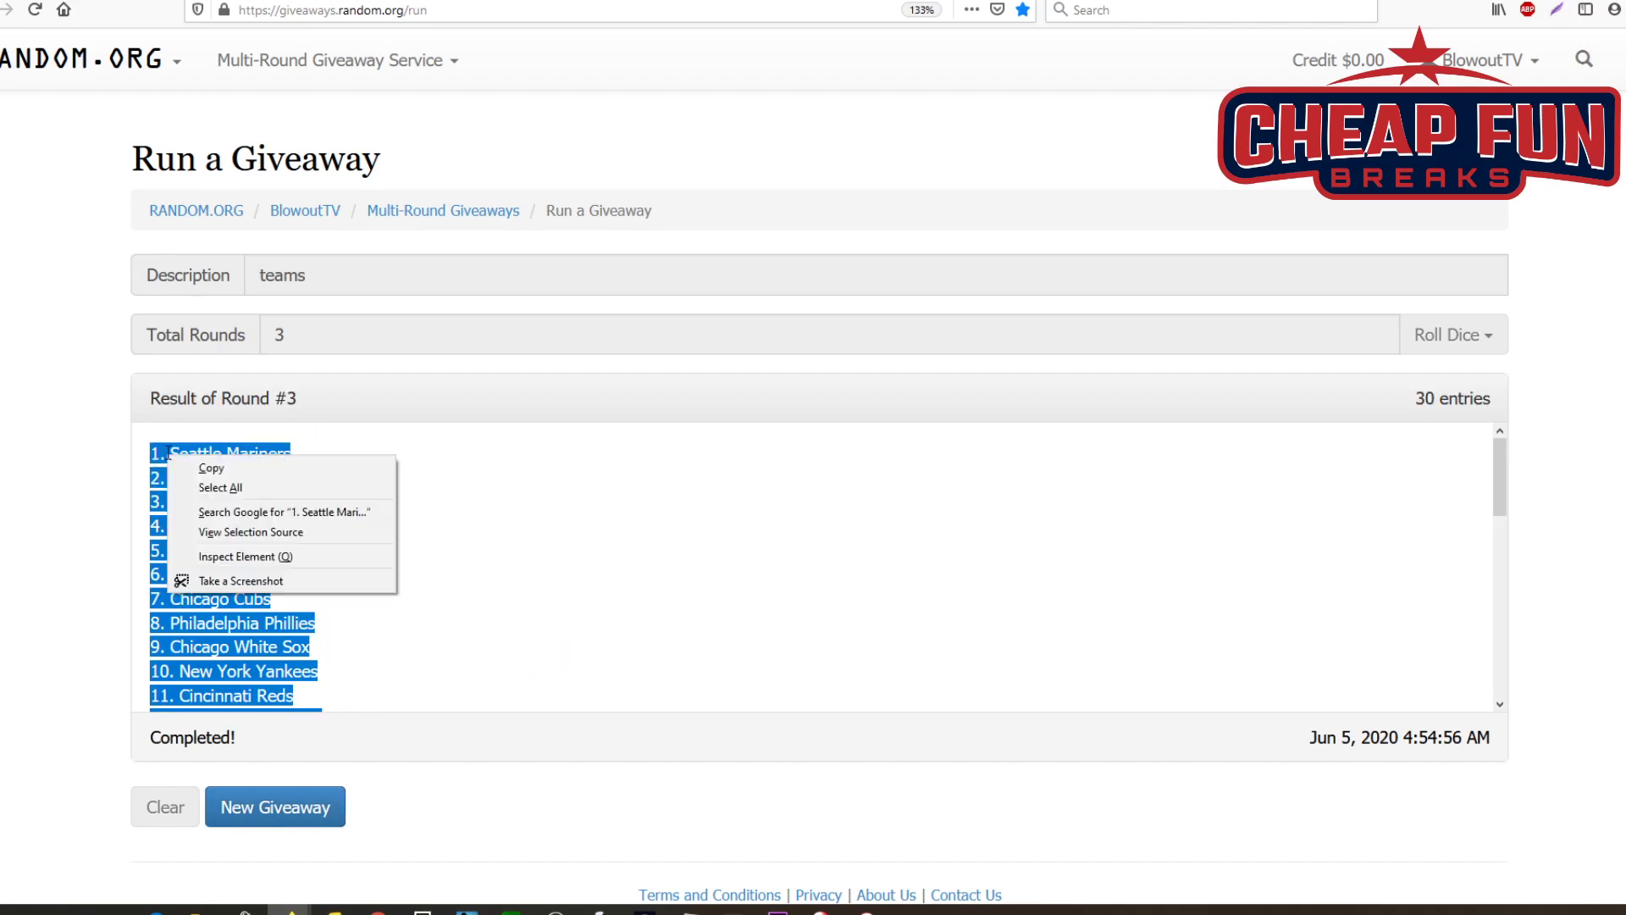
{"action": "left_click", "coordinate": [227, 471]}
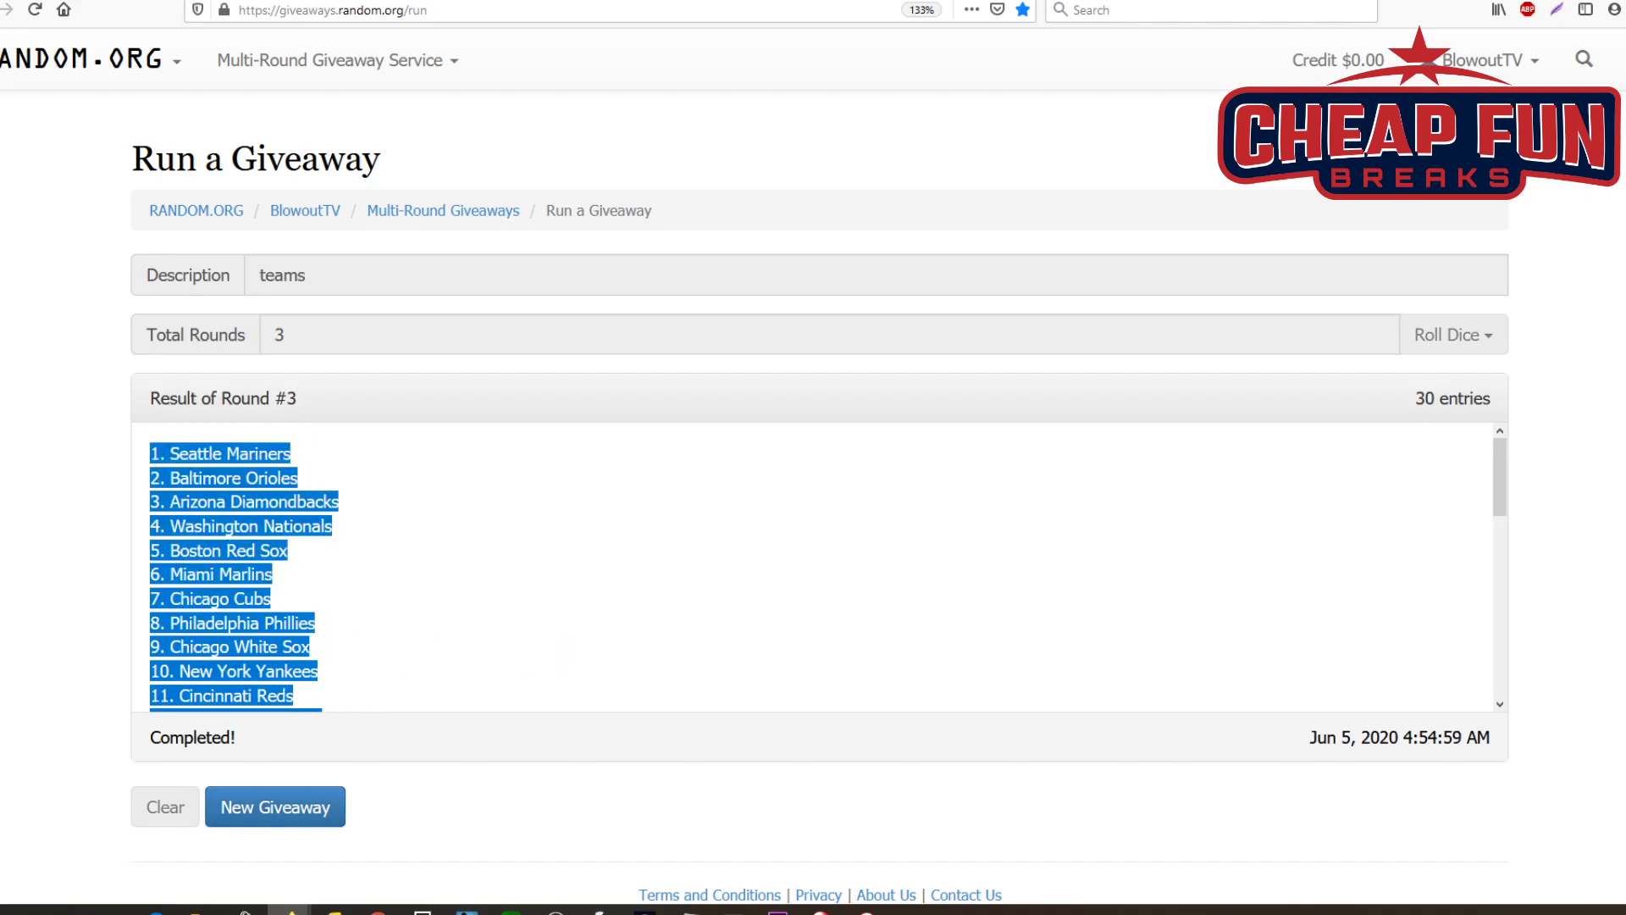
{"action": "key", "text": "alt+Tab"}
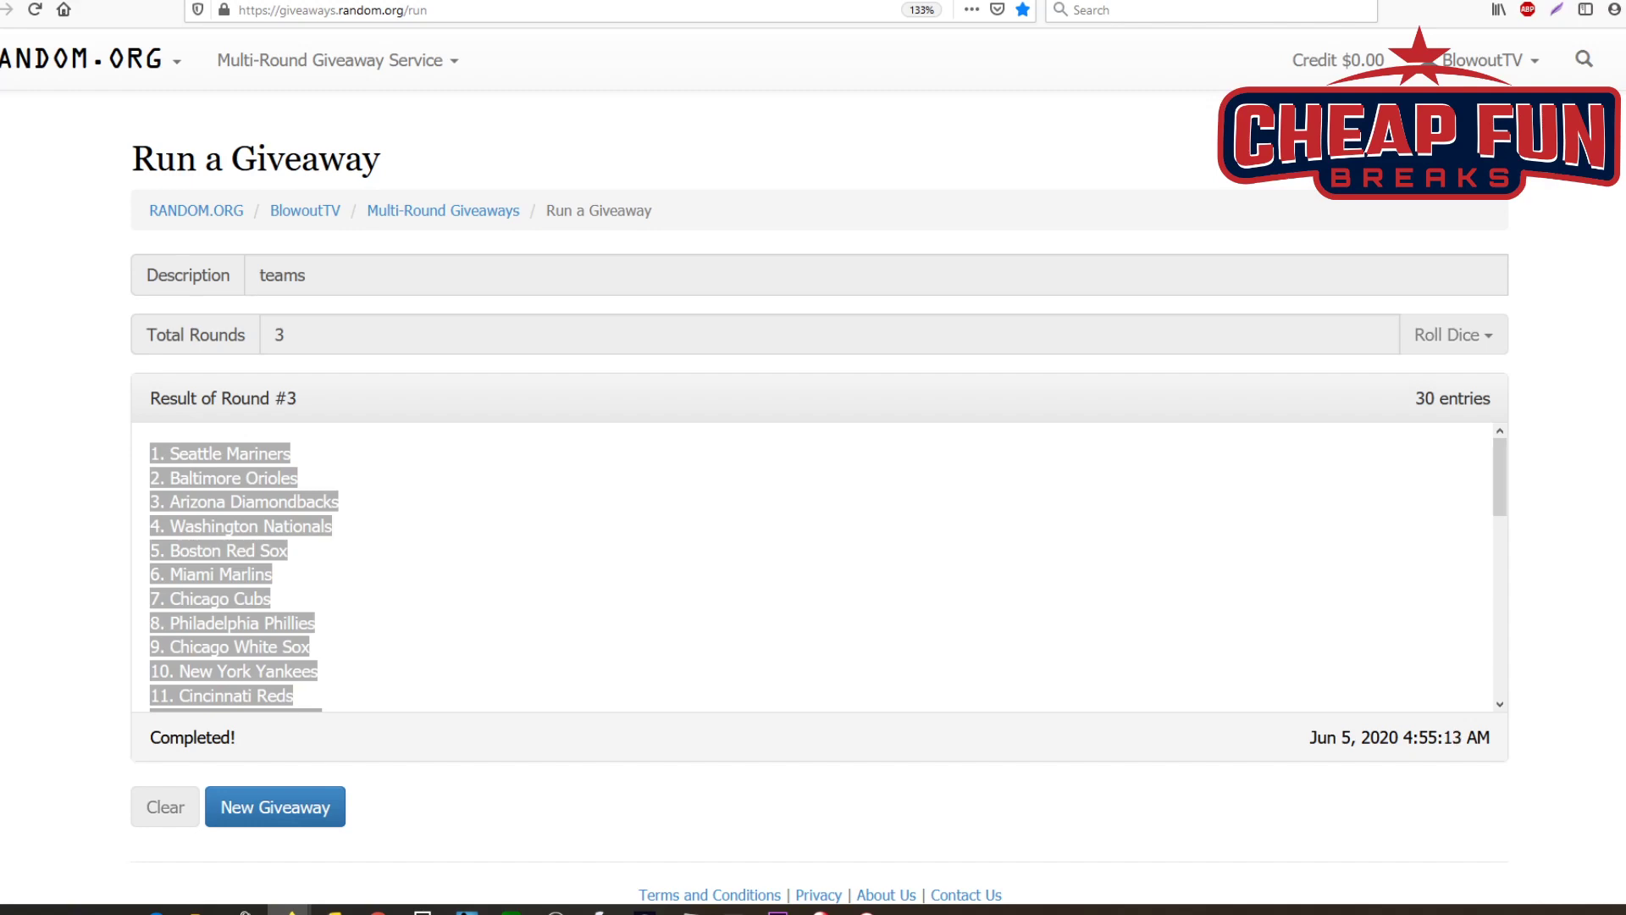
Step: Start a new giveaway with description '1 6/5', 3 rounds, and the 30 pasted names
{"action": "left_click", "coordinate": [315, 812]}
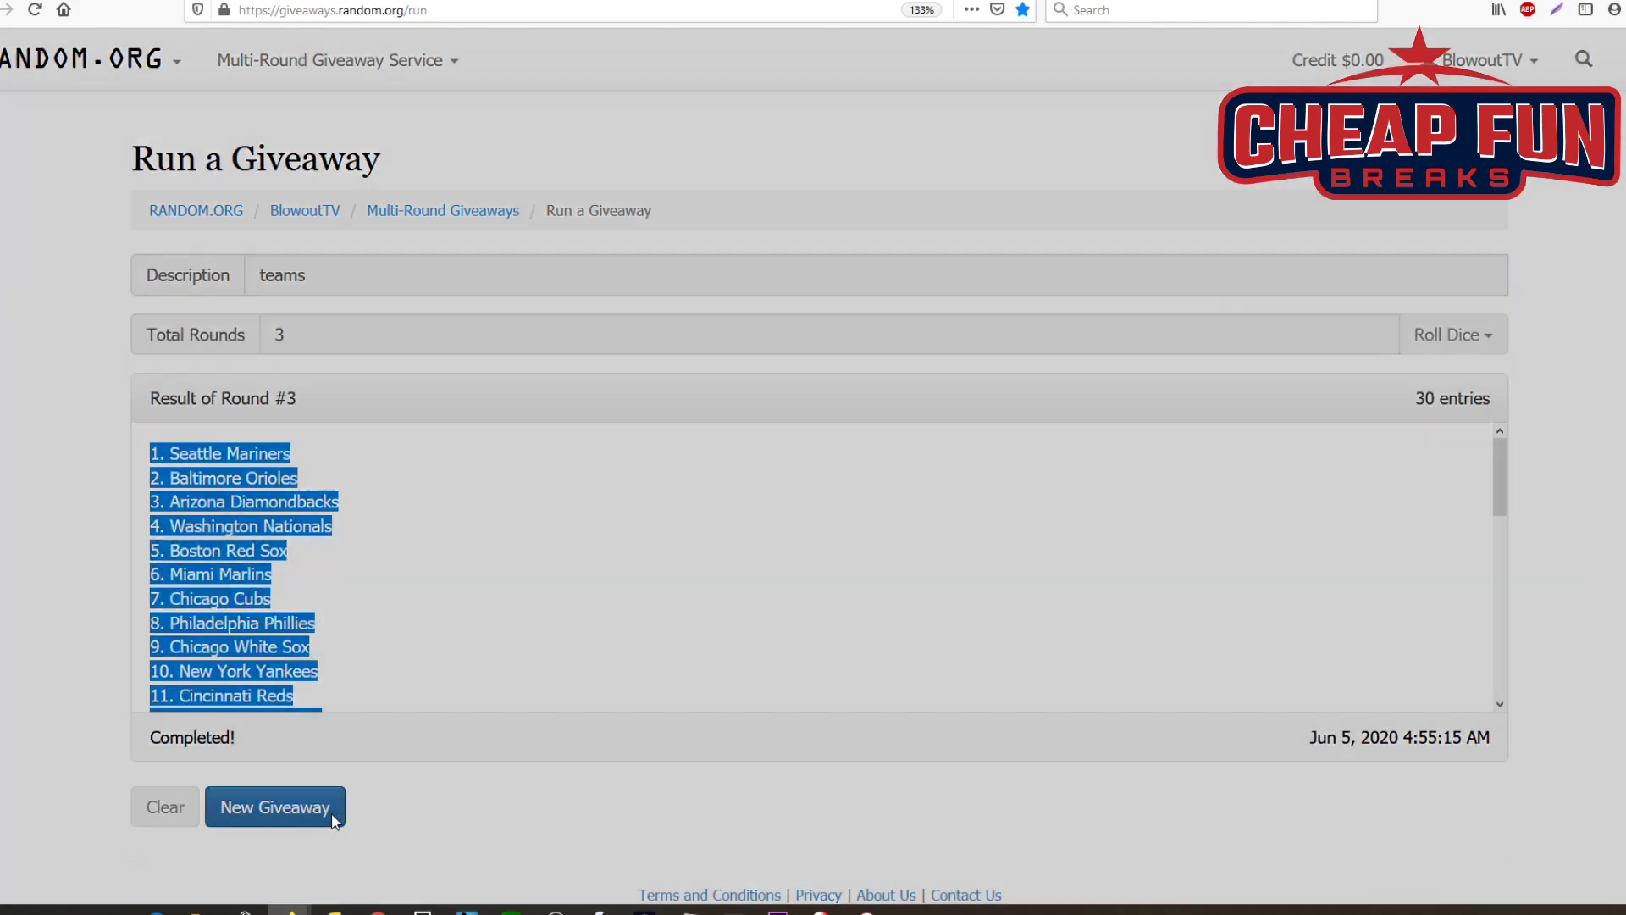
{"action": "left_click", "coordinate": [1051, 303]}
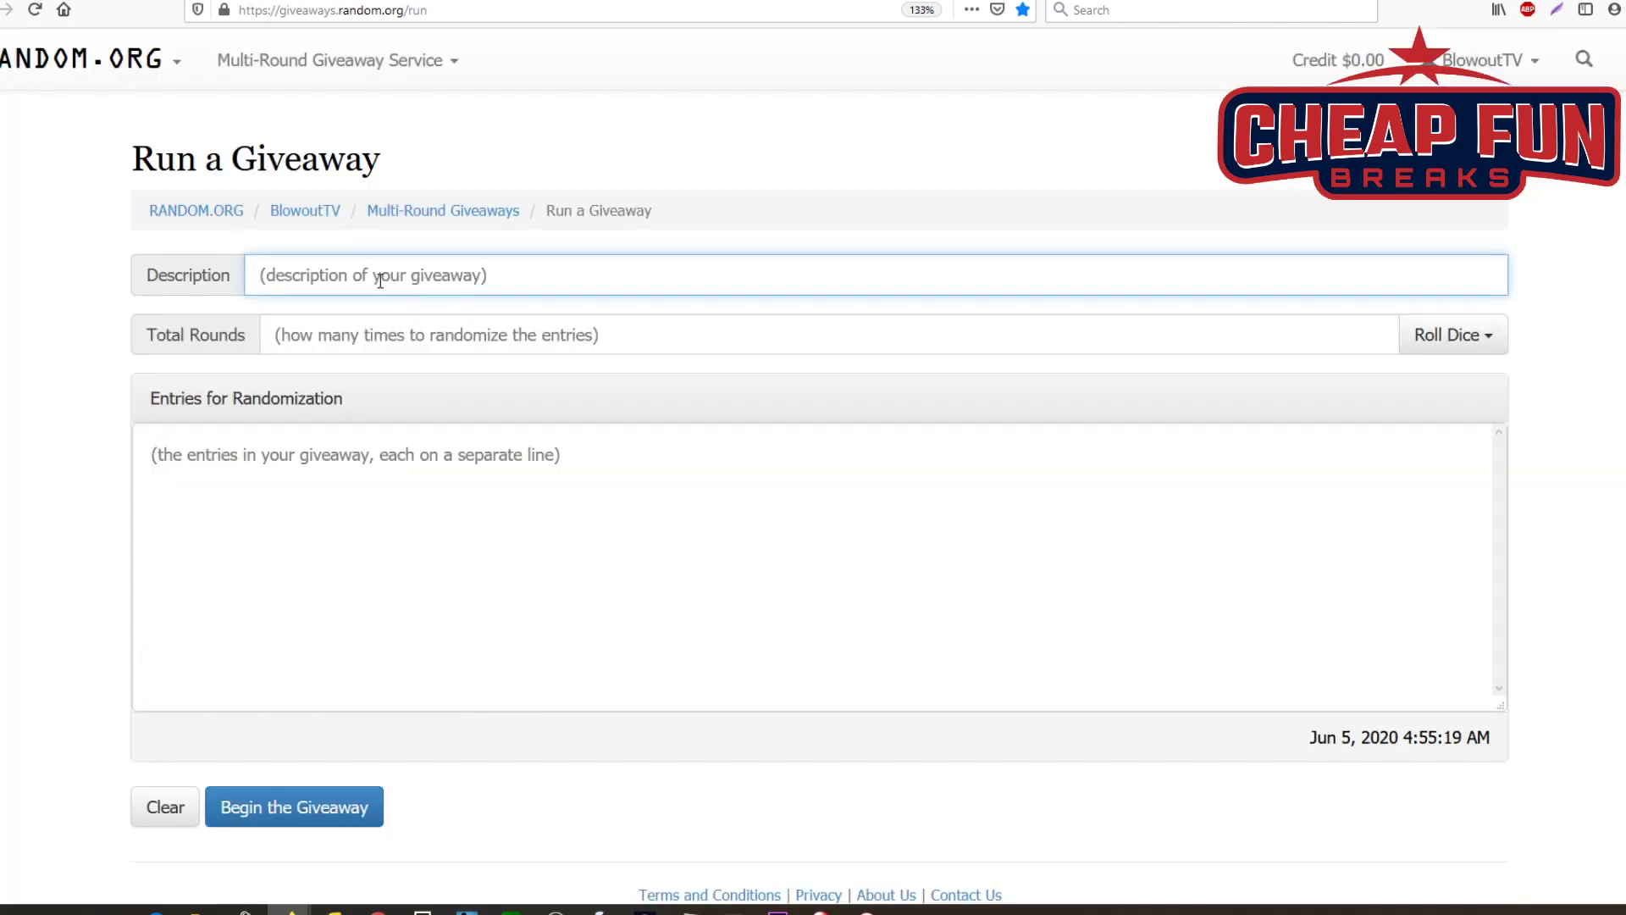
{"action": "type", "text": "1 "}
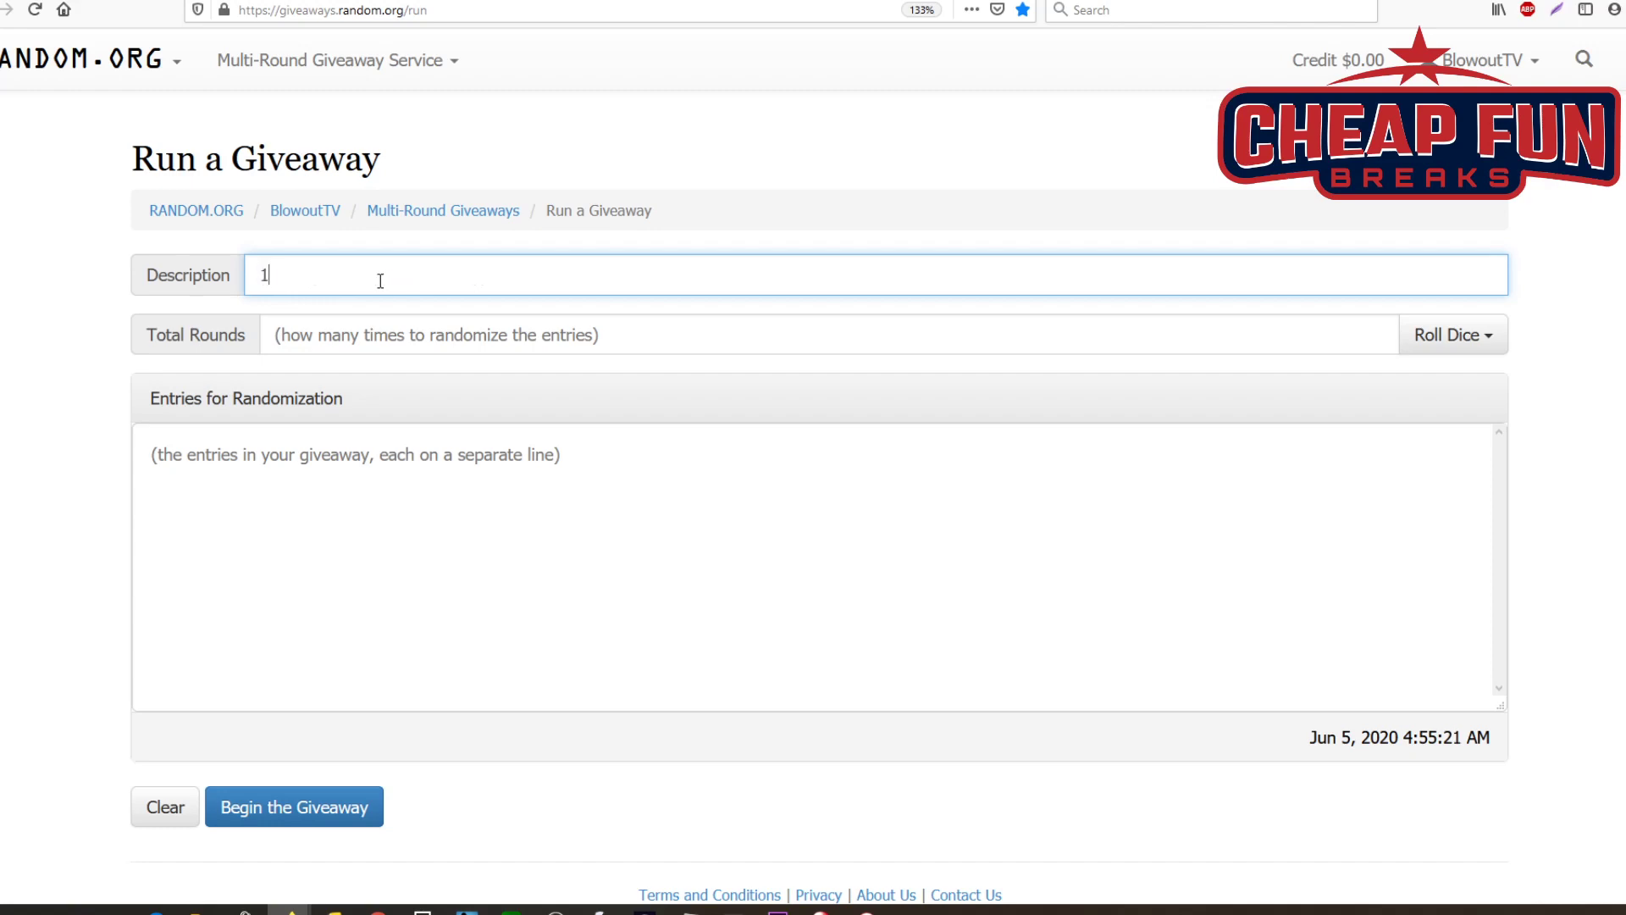
{"action": "type", "text": "6/5"}
{"action": "left_click", "coordinate": [345, 338]}
{"action": "type", "text": "3"}
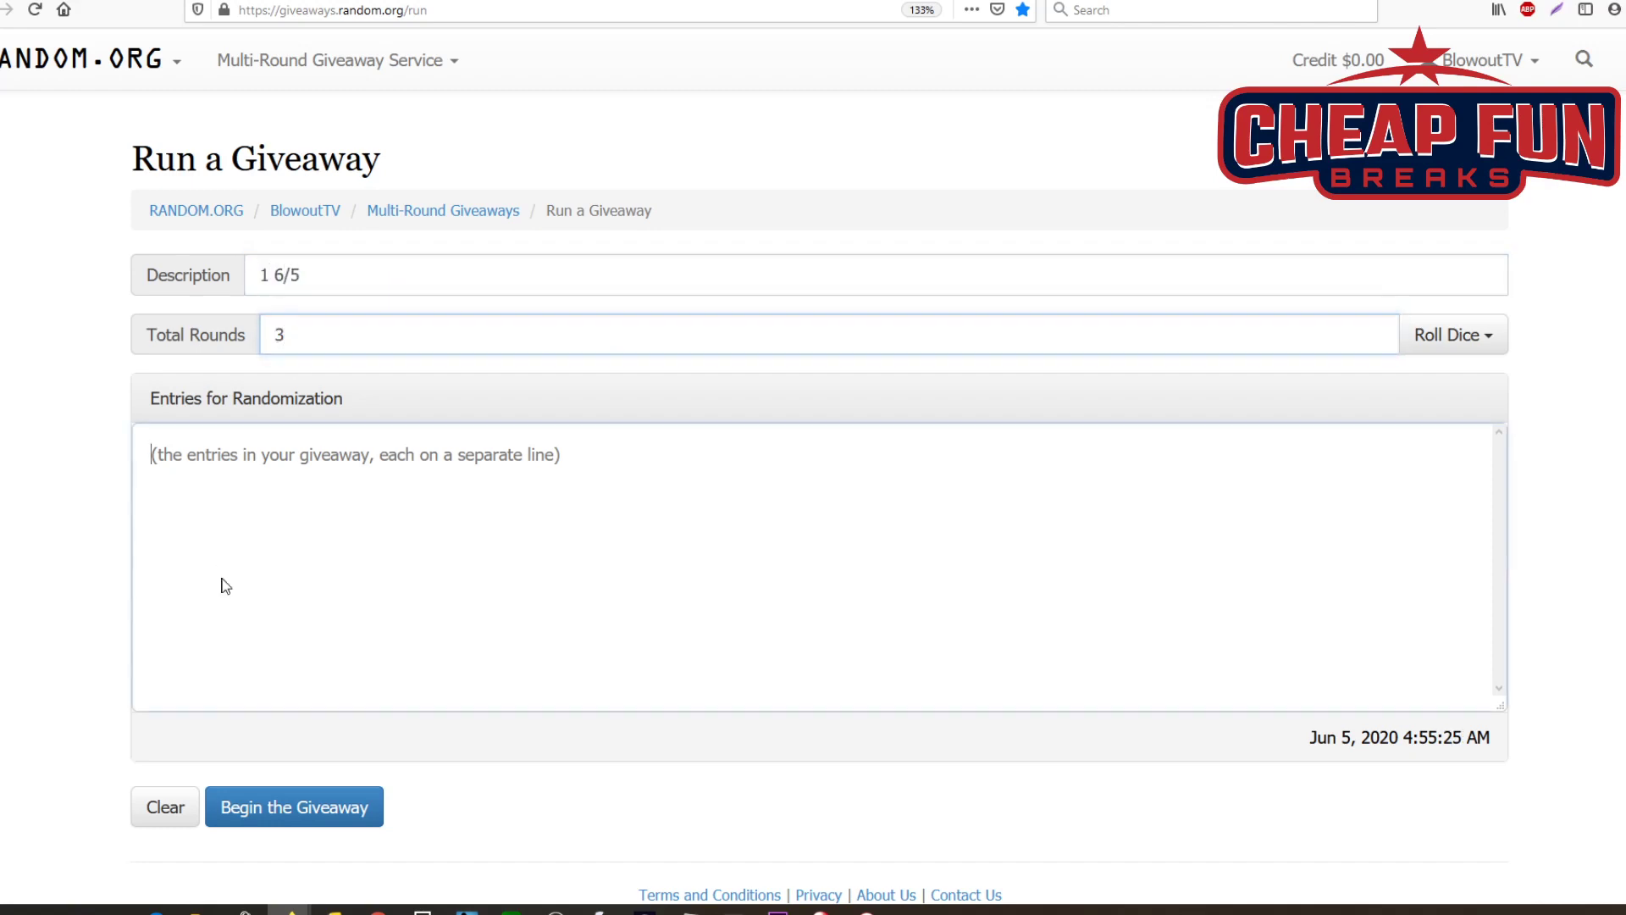
{"action": "right_click", "coordinate": [222, 576]}
{"action": "left_click", "coordinate": [269, 653]}
Step: Begin the '1 6/5' giveaway and run all three rounds
{"action": "left_click", "coordinate": [339, 807]}
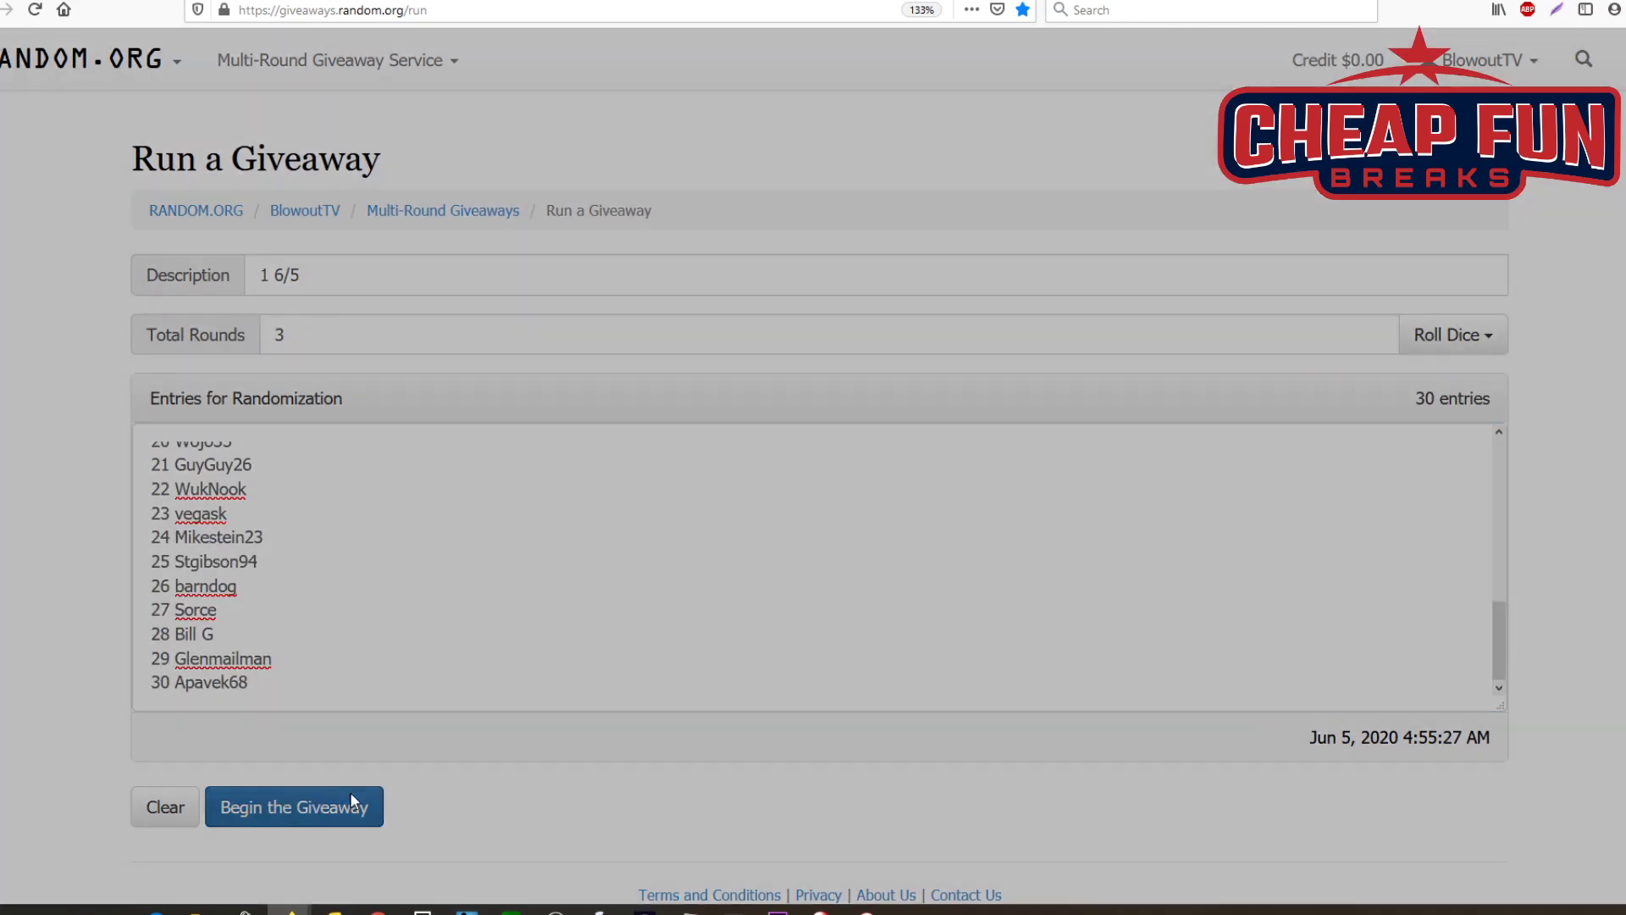
{"action": "left_click", "coordinate": [1103, 376]}
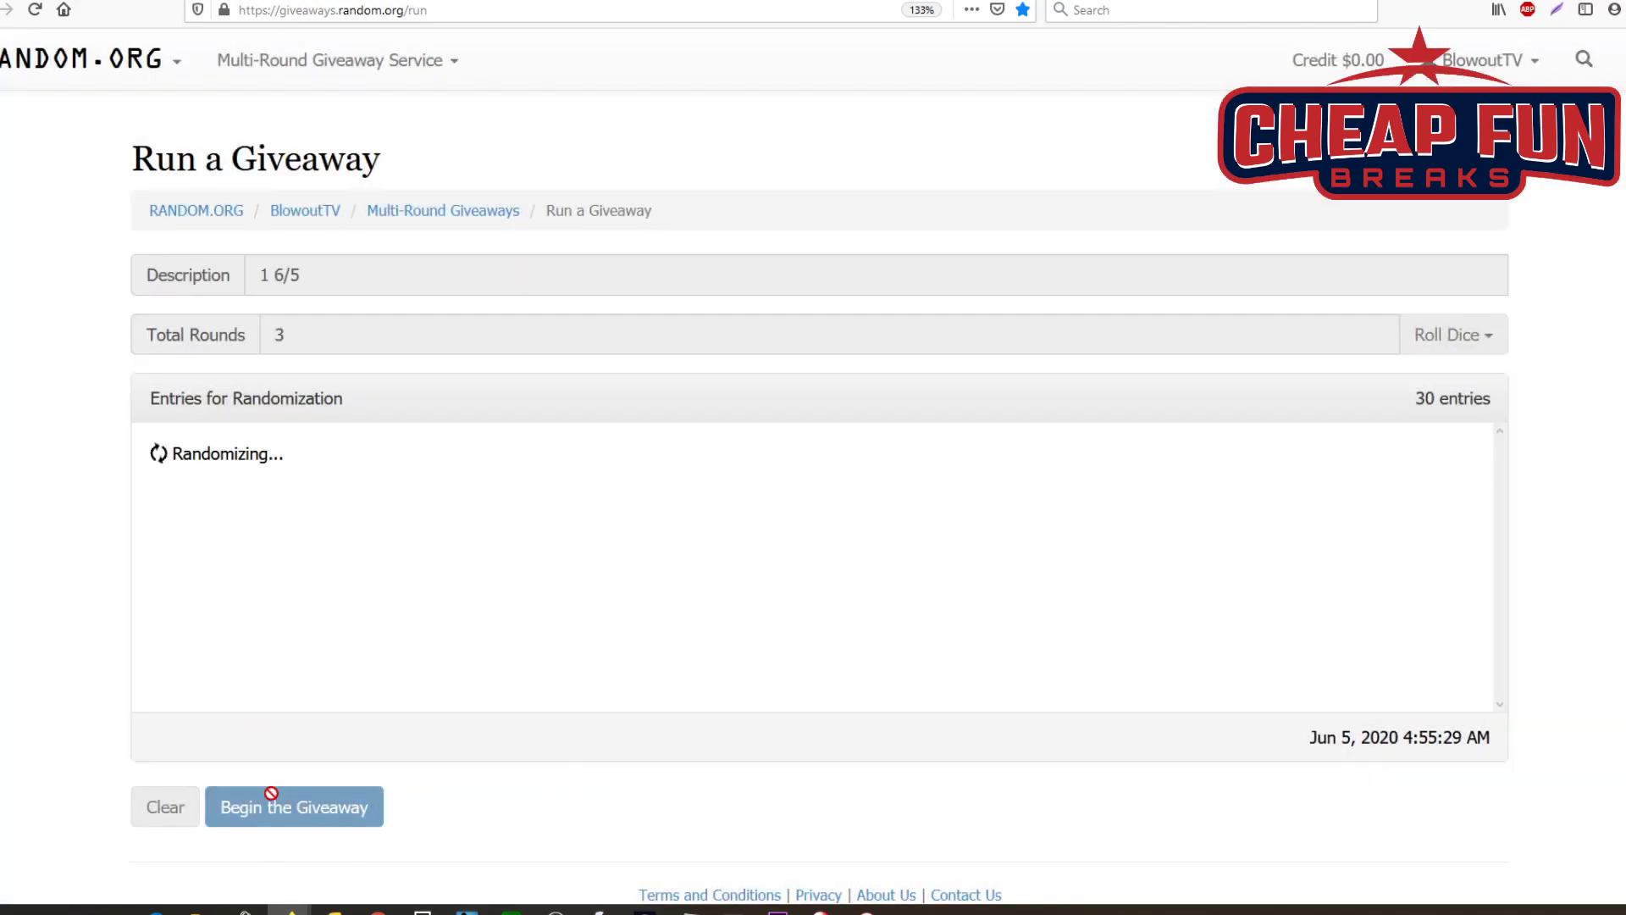
{"action": "left_click", "coordinate": [265, 809]}
{"action": "left_click", "coordinate": [264, 809]}
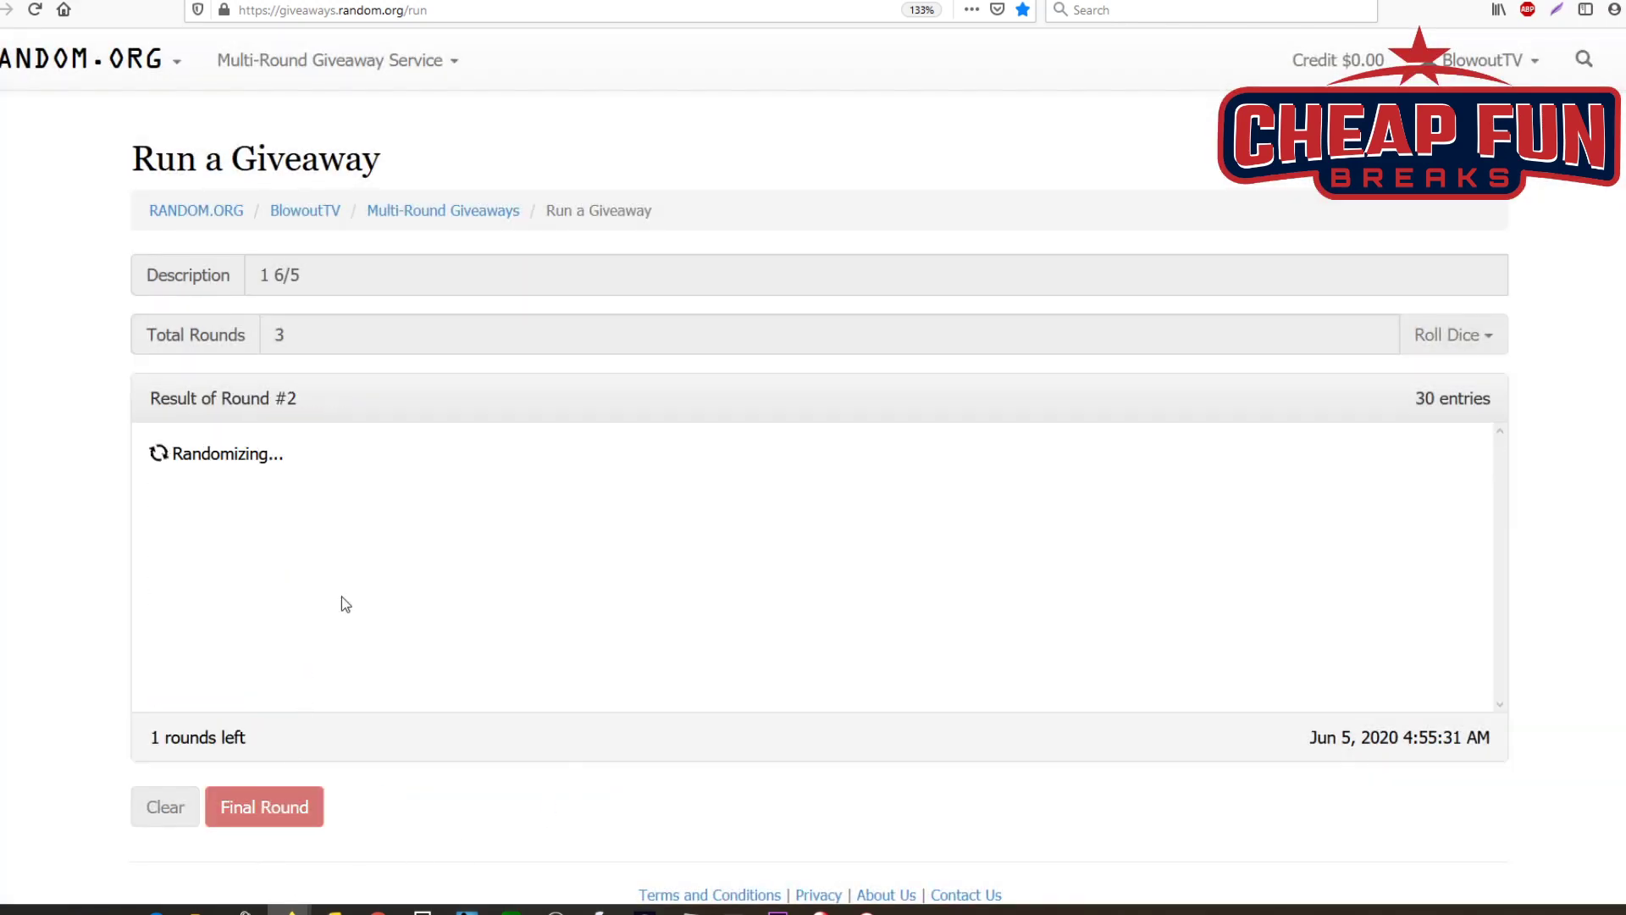
Step: Select and copy the final Round #3 results
{"action": "scroll", "coordinate": [371, 508], "scroll_direction": "down", "scroll_amount": 5}
{"action": "left_click_drag", "start_coordinate": [352, 688], "coordinate": [149, 457]}
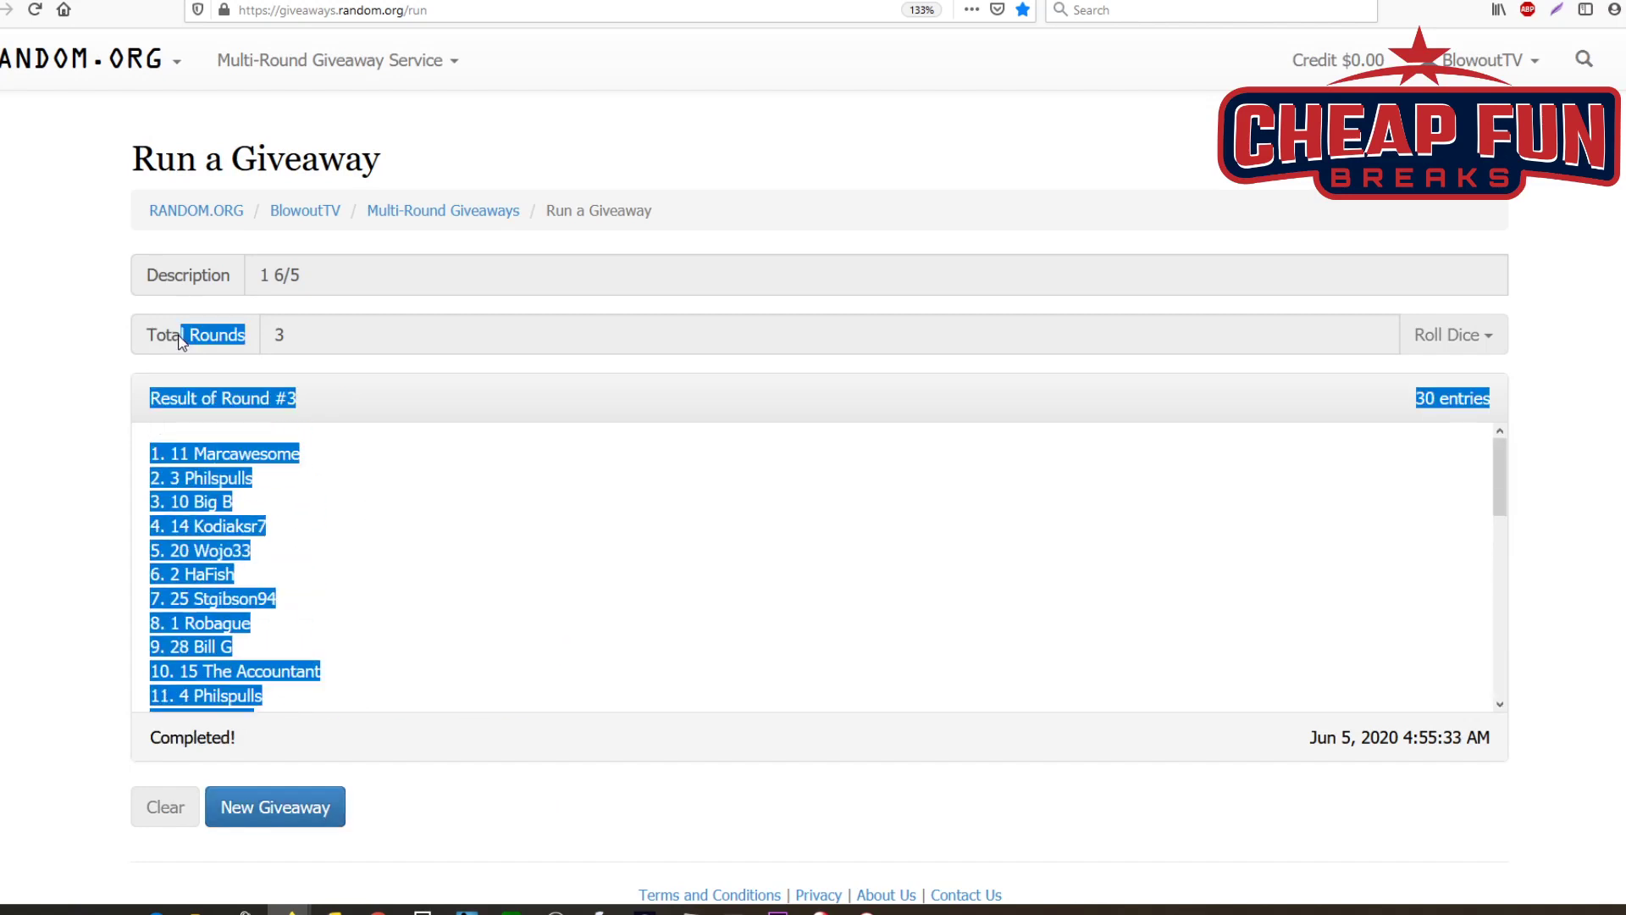
{"action": "right_click", "coordinate": [148, 457]}
{"action": "left_click", "coordinate": [185, 456]}
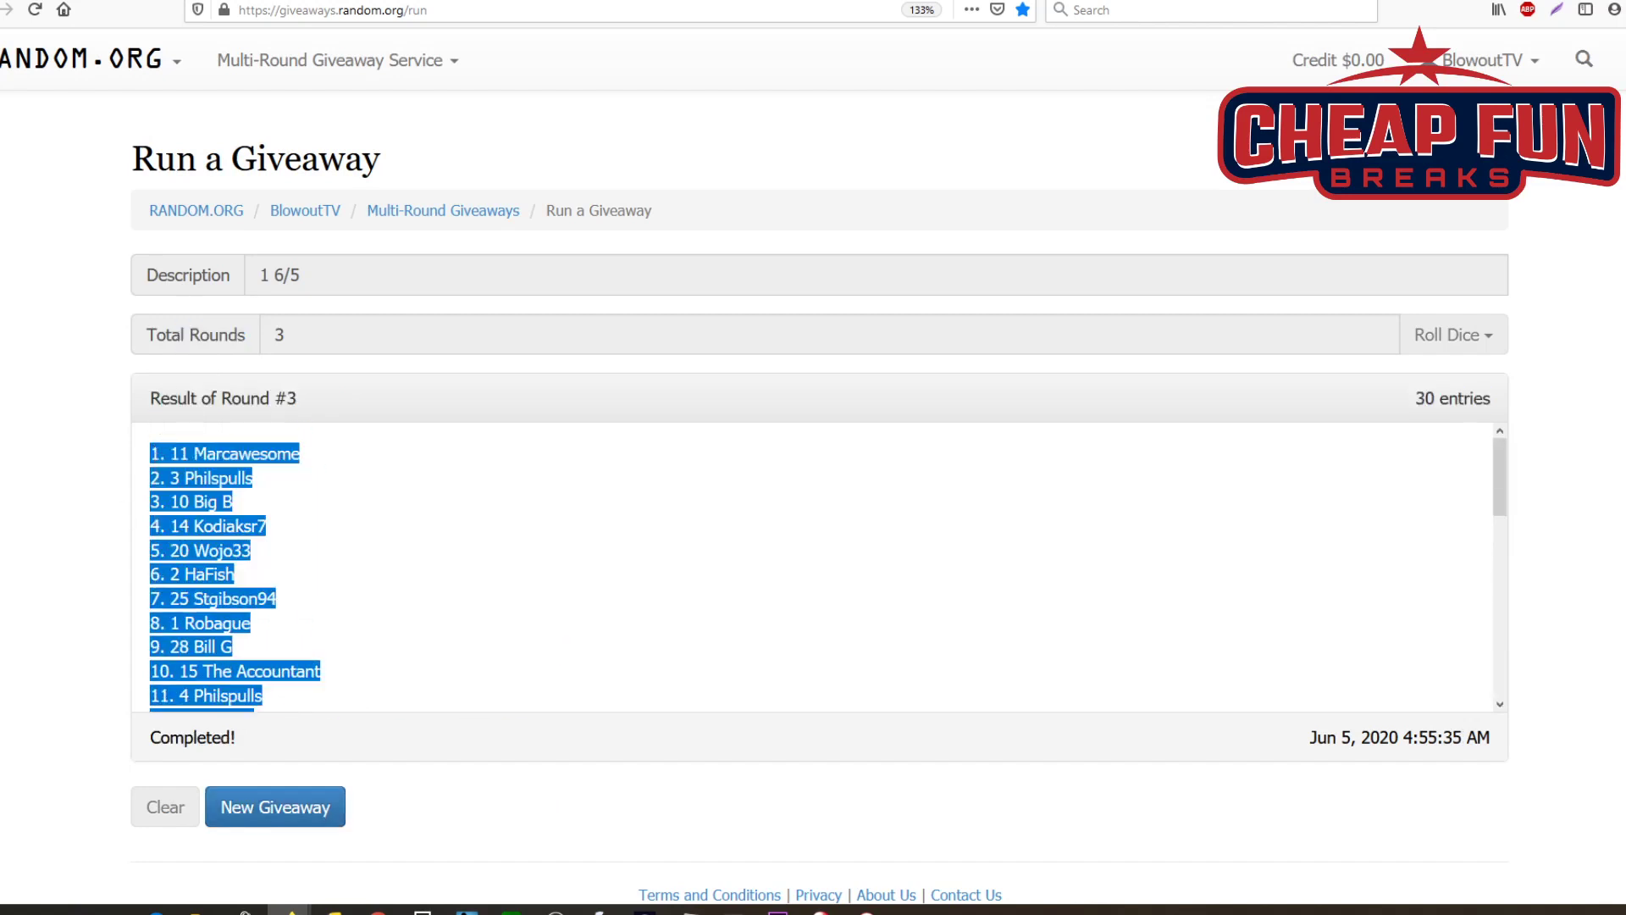
{"action": "key", "text": "alt+Tab"}
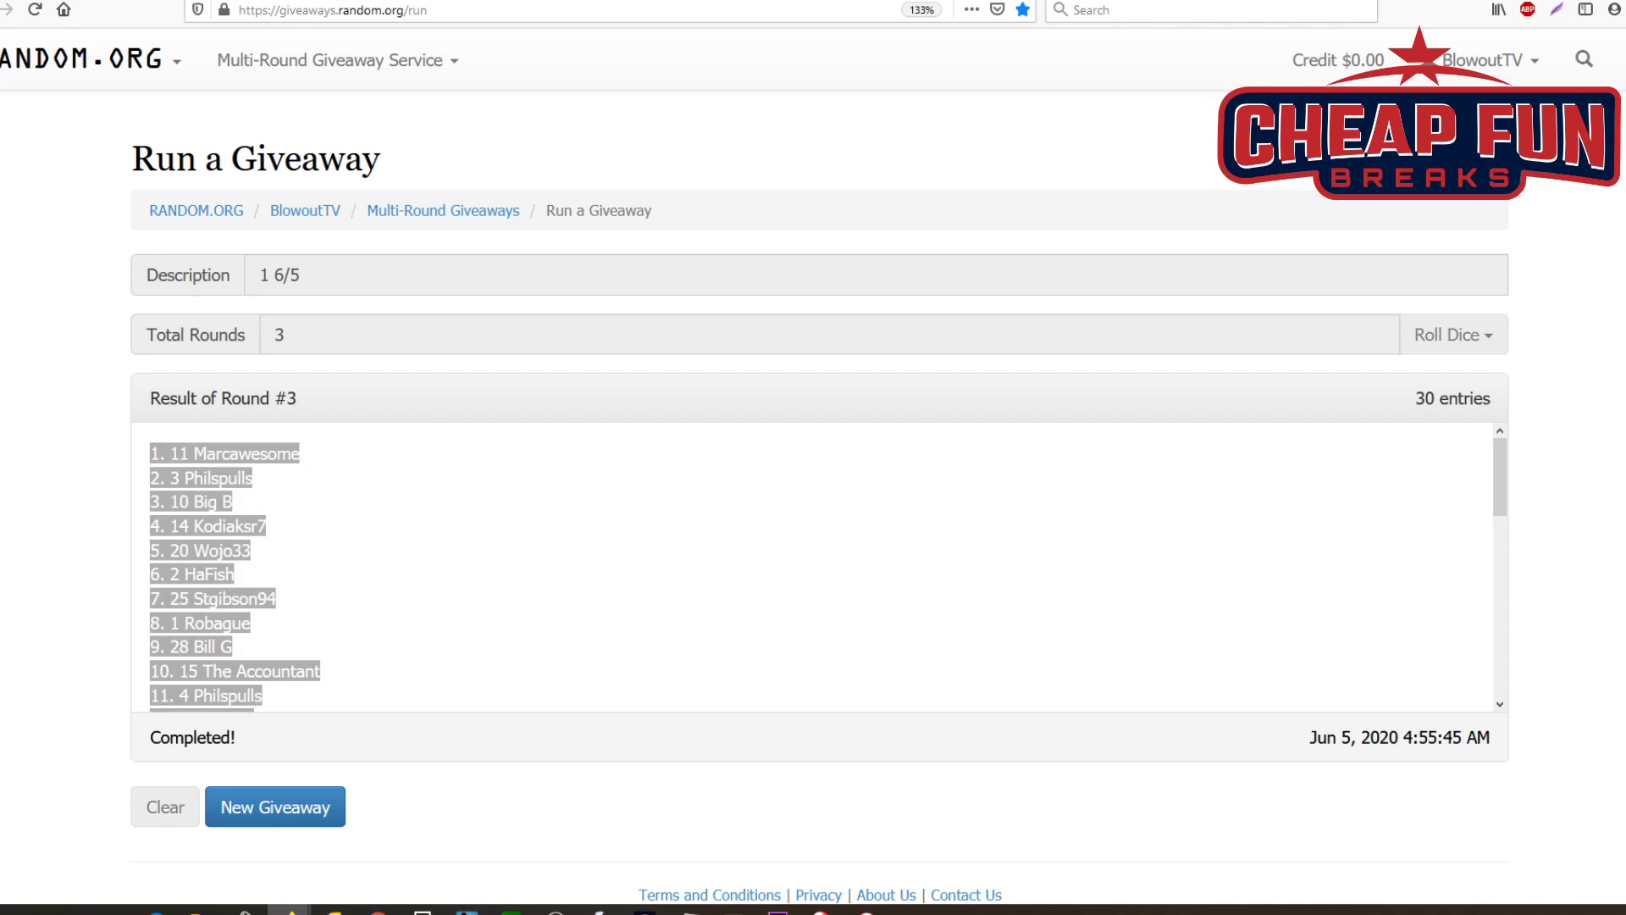
Step: Start a new giveaway with description 2, 3 rounds, and the 30 pasted names
{"action": "left_click", "coordinate": [243, 804]}
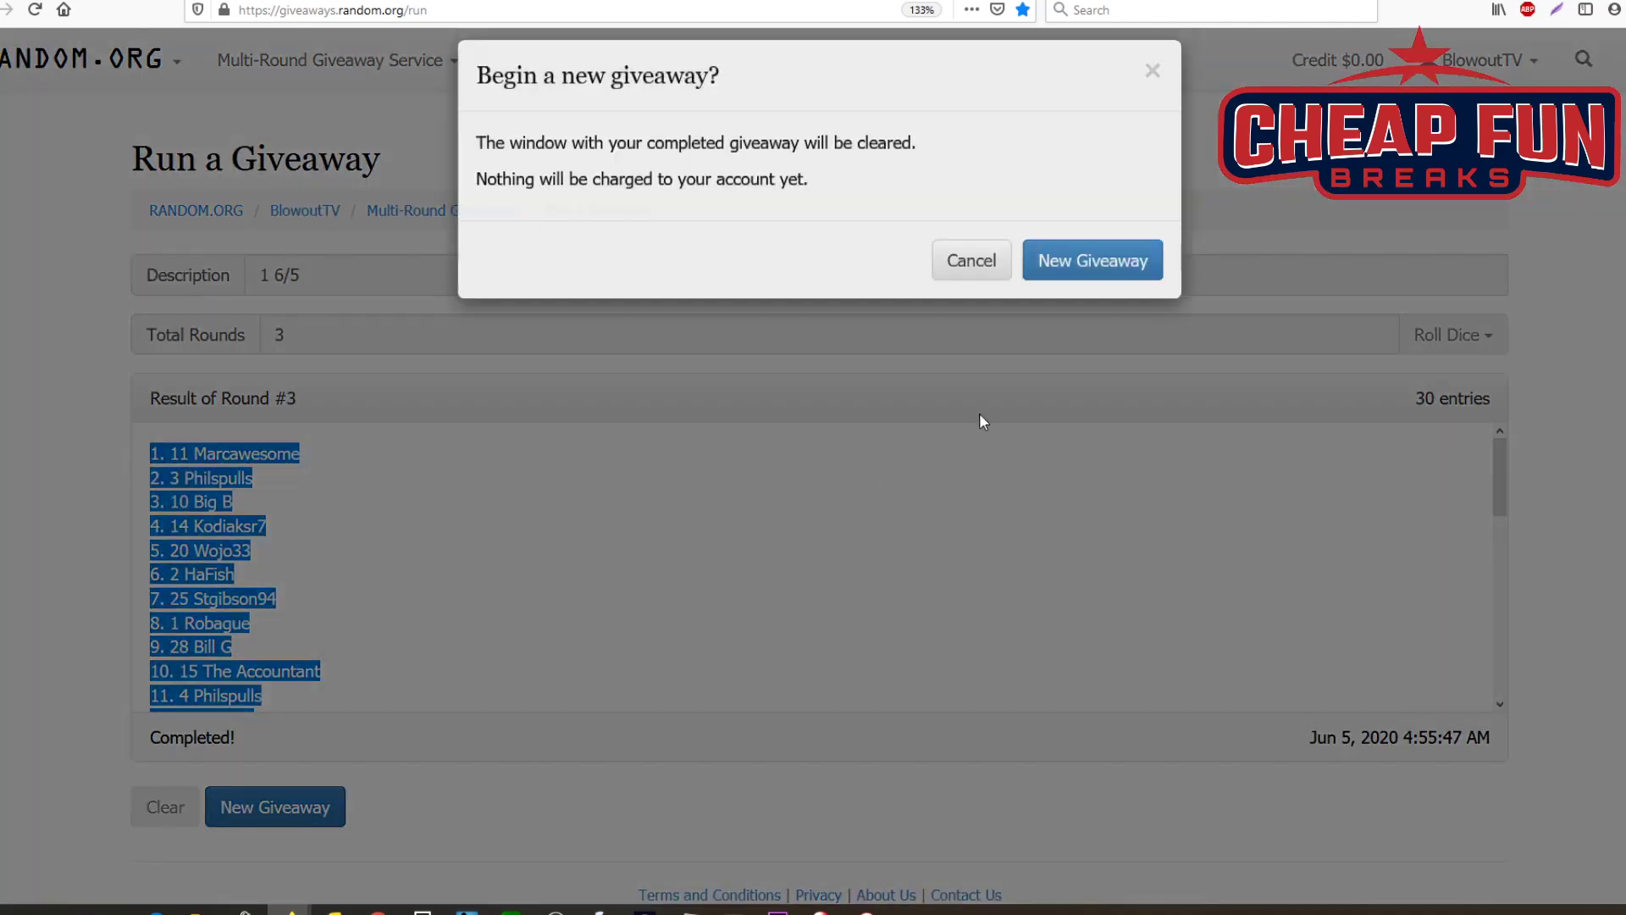
{"action": "left_click", "coordinate": [1064, 288]}
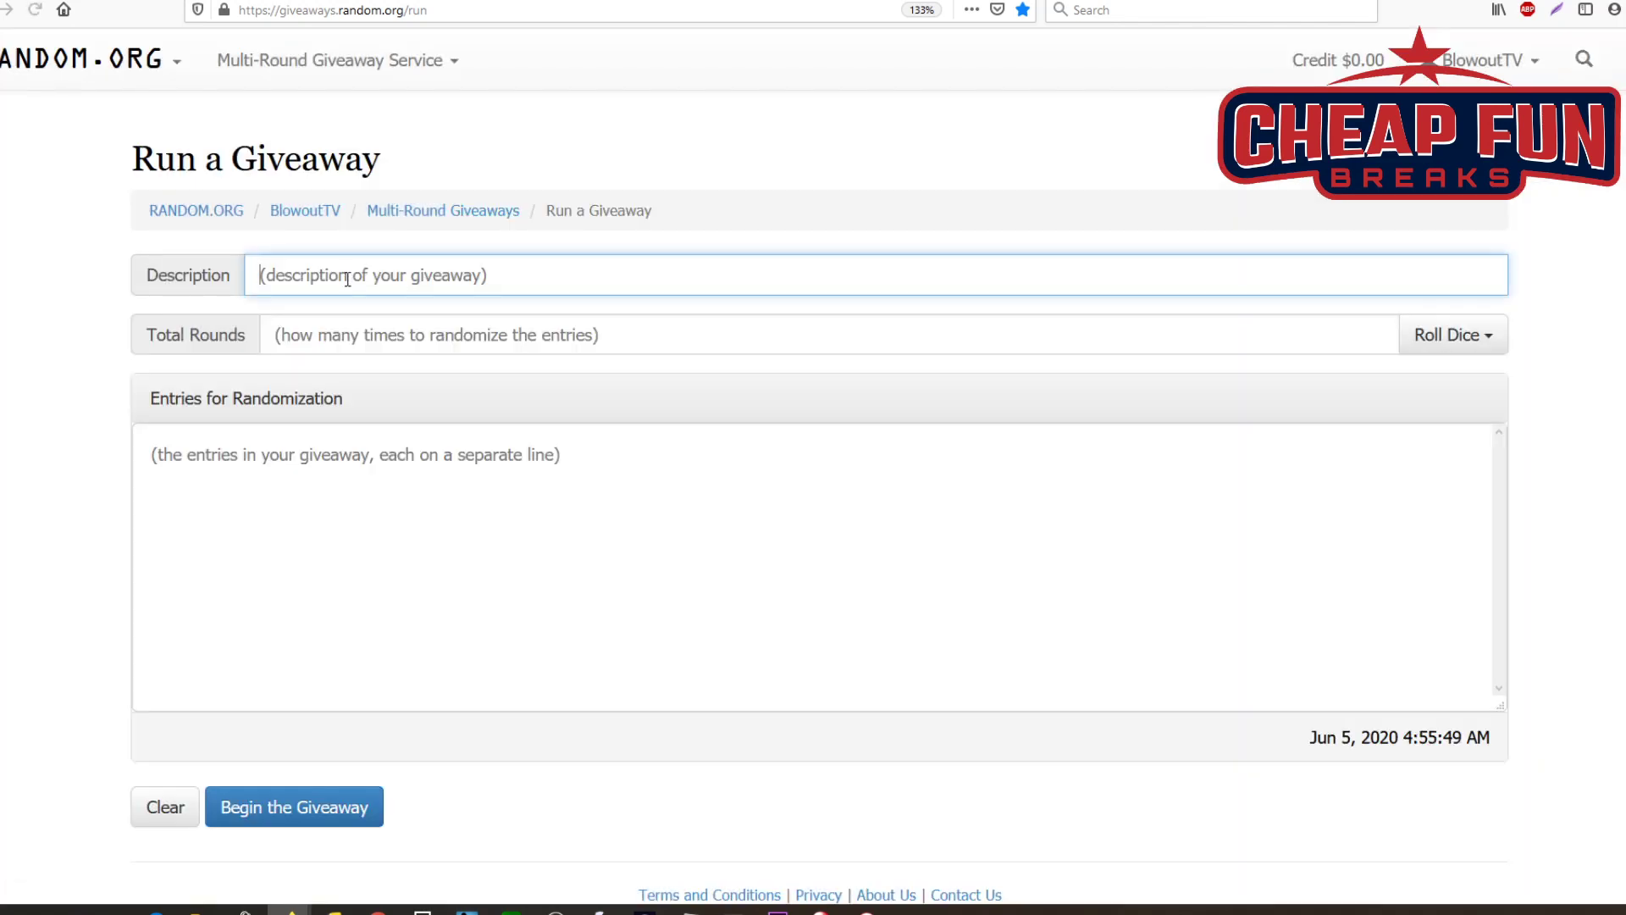
{"action": "type", "text": "2"}
{"action": "left_click", "coordinate": [309, 339]}
{"action": "type", "text": "3"}
{"action": "left_click", "coordinate": [243, 483]}
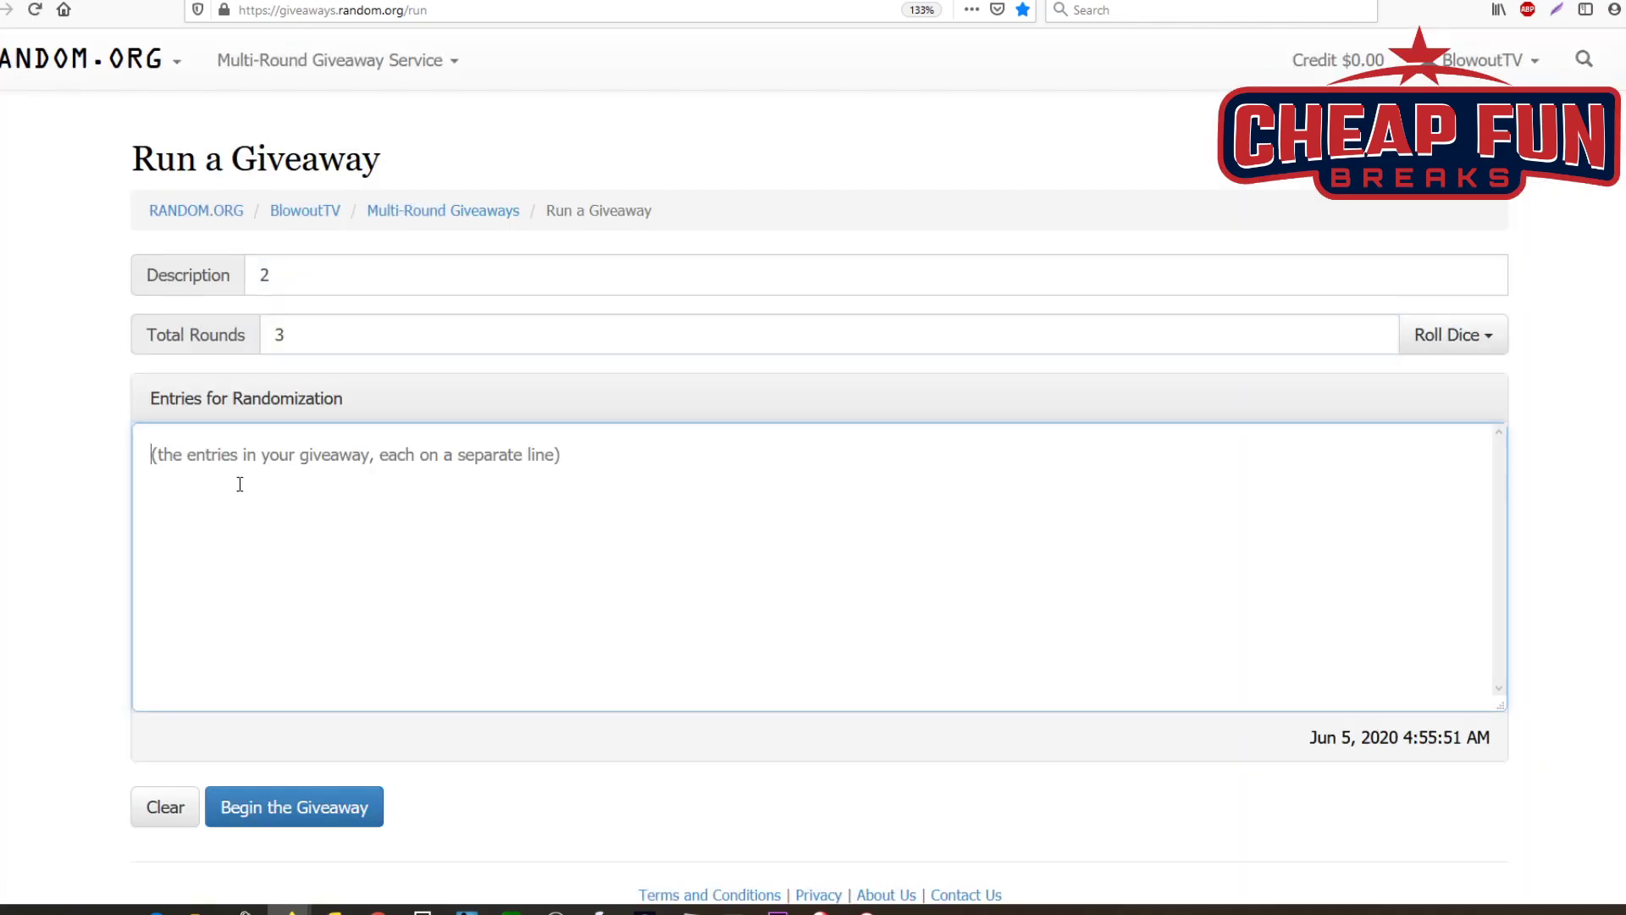
{"action": "right_click", "coordinate": [239, 491]}
{"action": "left_click", "coordinate": [280, 566]}
Step: Begin giveaway 2 and run Next Round and Final Round
{"action": "left_click", "coordinate": [315, 800]}
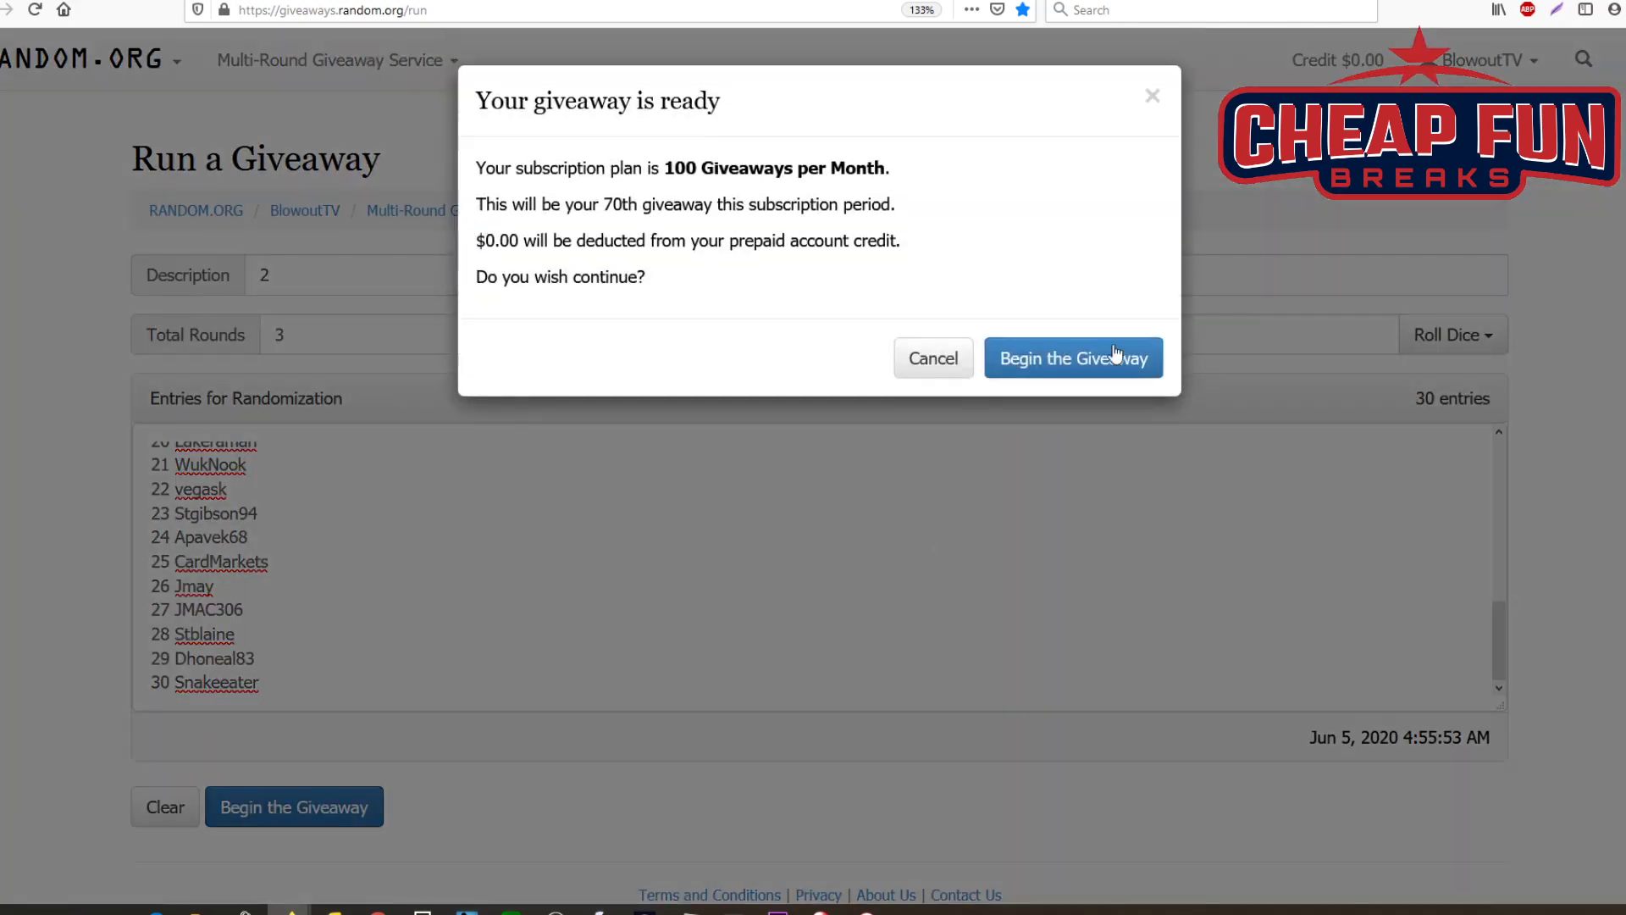
{"action": "left_click", "coordinate": [1076, 357]}
{"action": "left_click", "coordinate": [302, 801]}
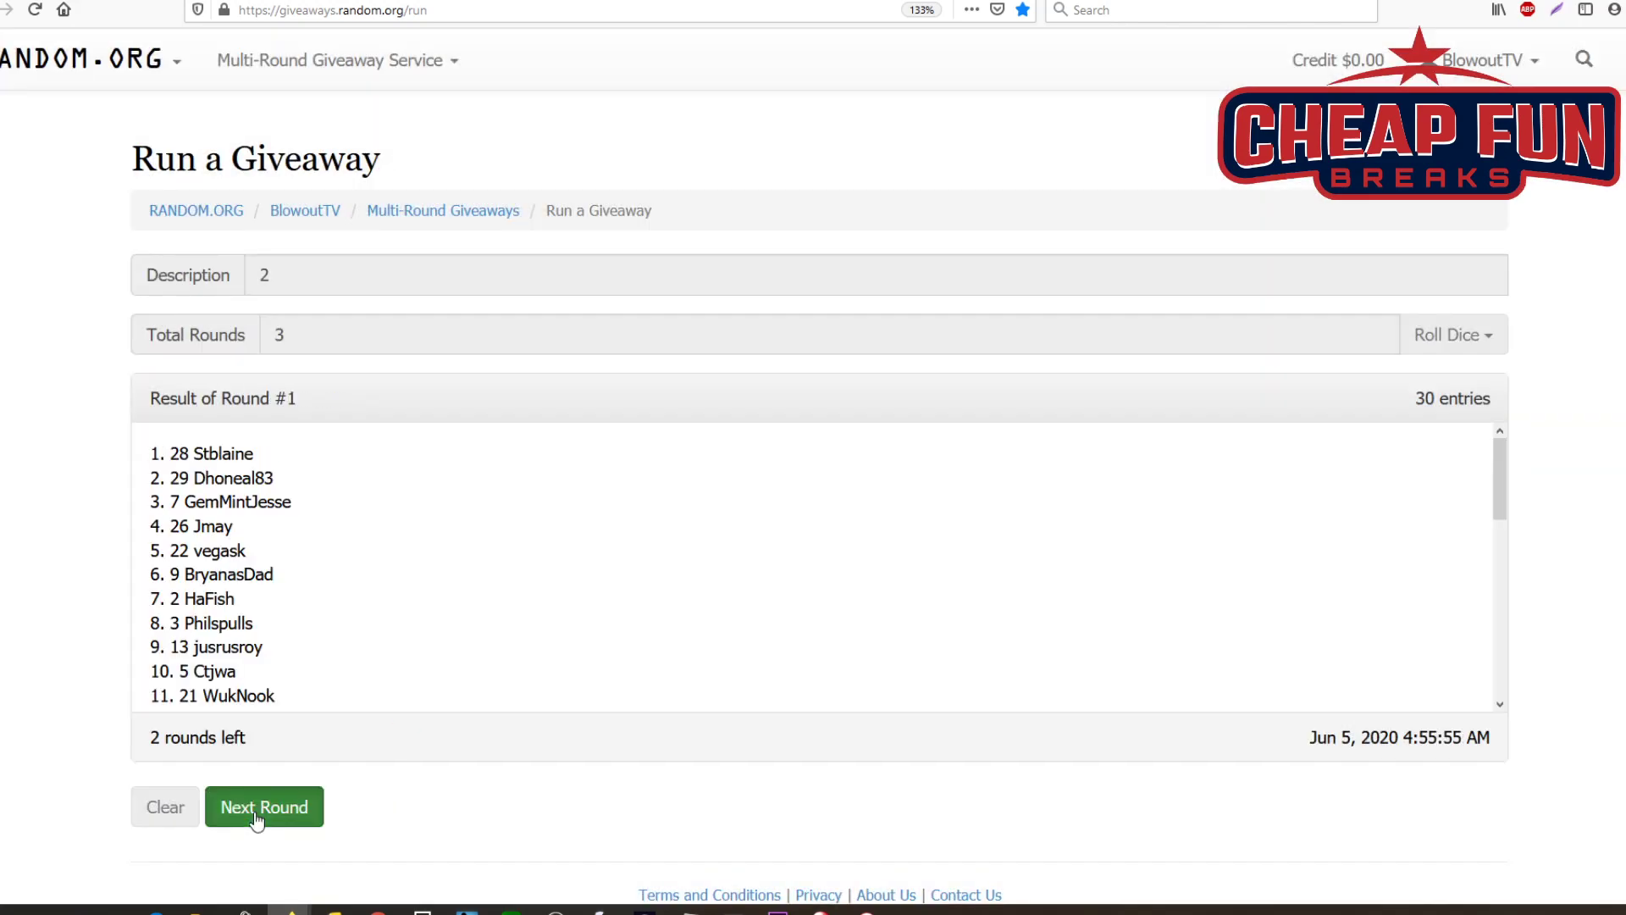
{"action": "left_click", "coordinate": [253, 809]}
{"action": "left_click", "coordinate": [254, 809]}
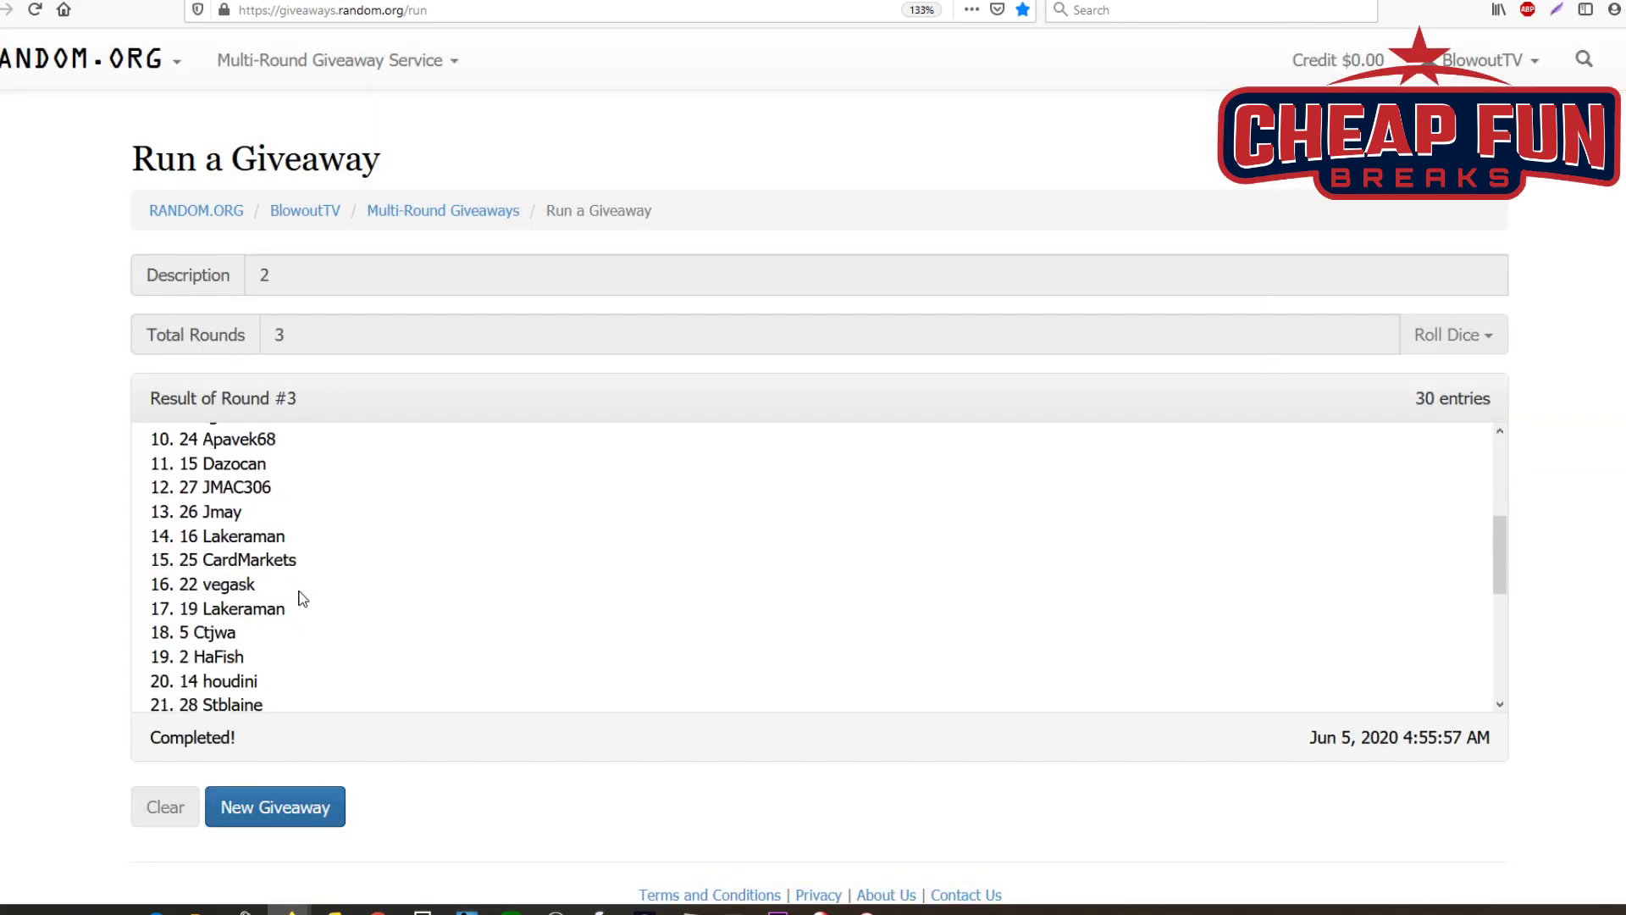
Step: Copy the whole final results list and request another new giveaway
{"action": "left_click_drag", "start_coordinate": [335, 692], "coordinate": [153, 460]}
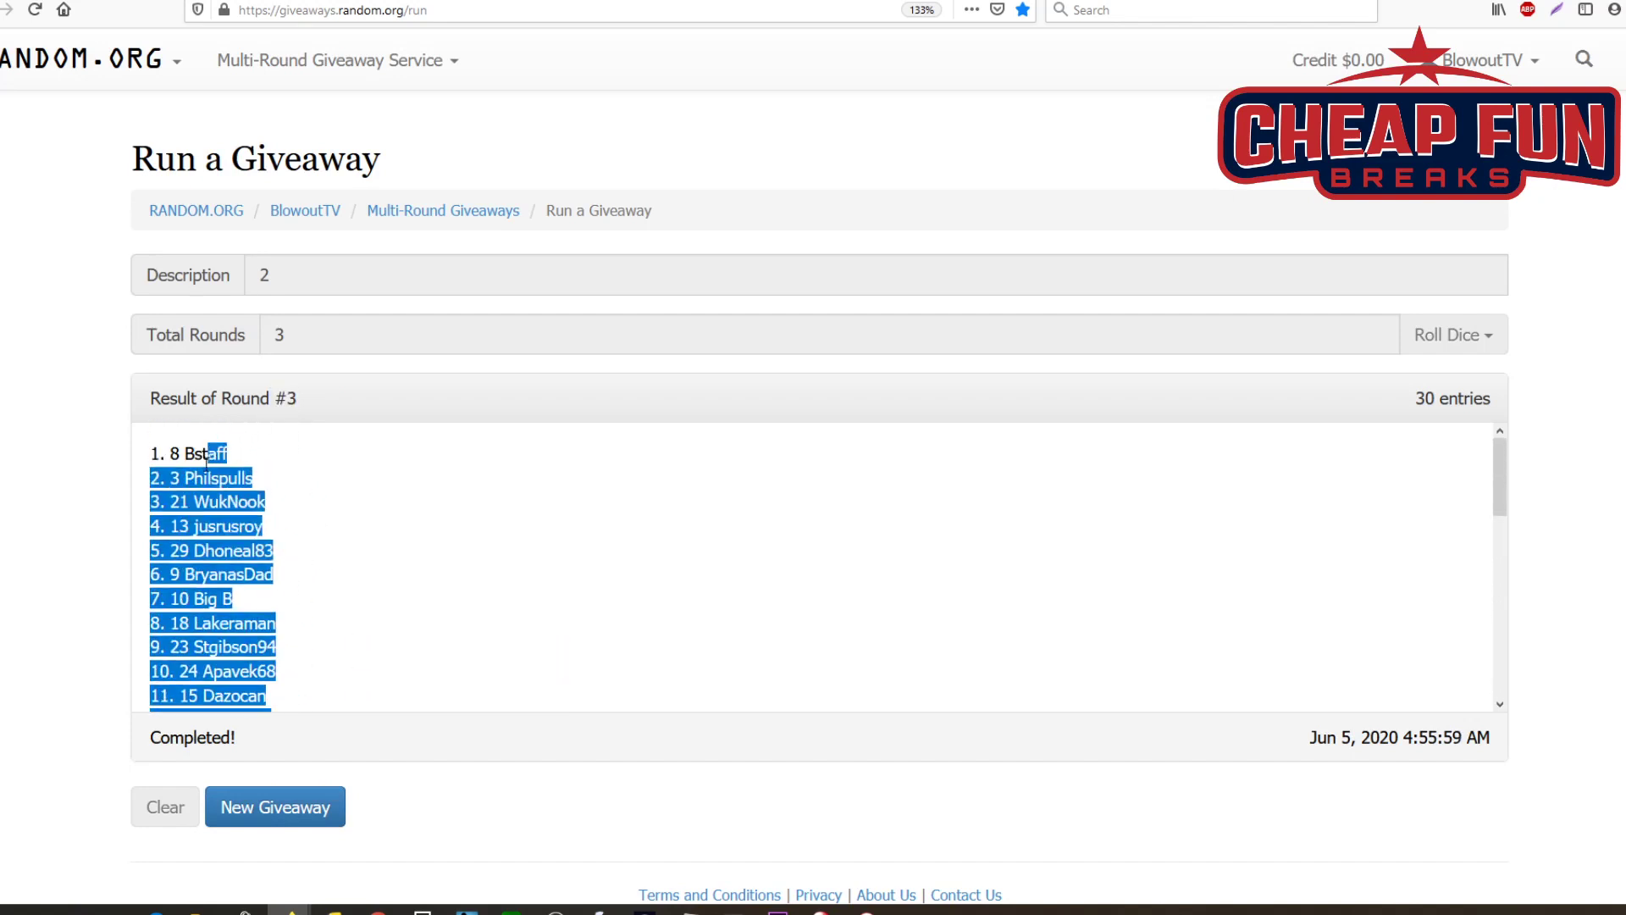
{"action": "right_click", "coordinate": [175, 464]}
{"action": "left_click", "coordinate": [217, 476]}
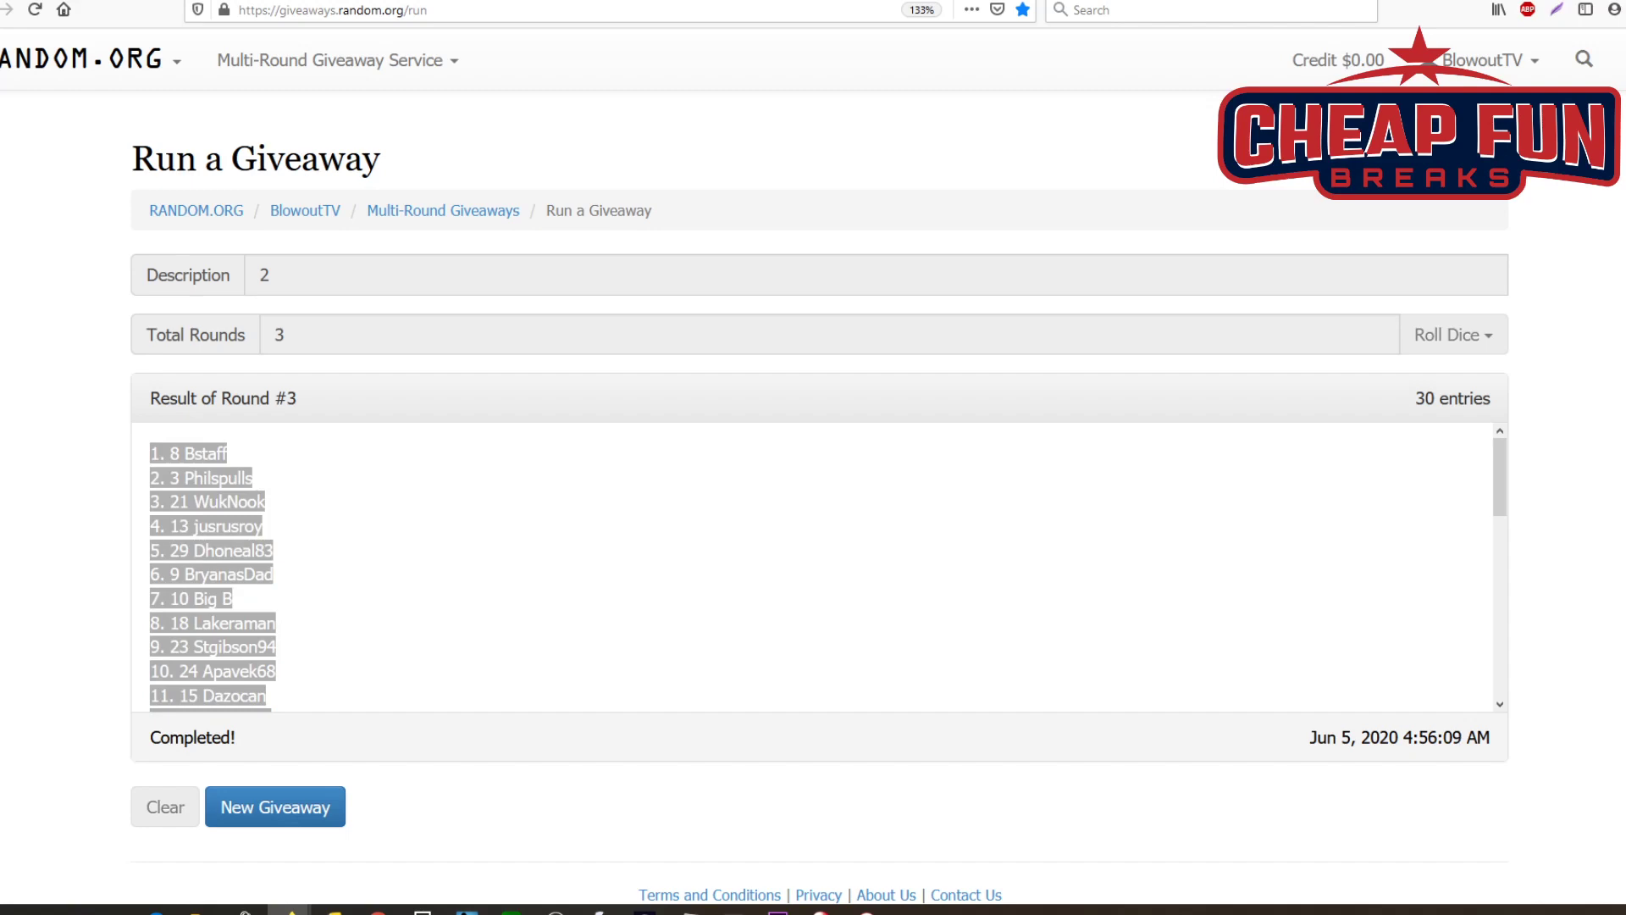
{"action": "left_click", "coordinate": [272, 806]}
Step: Clear the old giveaway, enter description 3 and 3 rounds, paste 30 entries, and begin
{"action": "left_click", "coordinate": [1091, 279]}
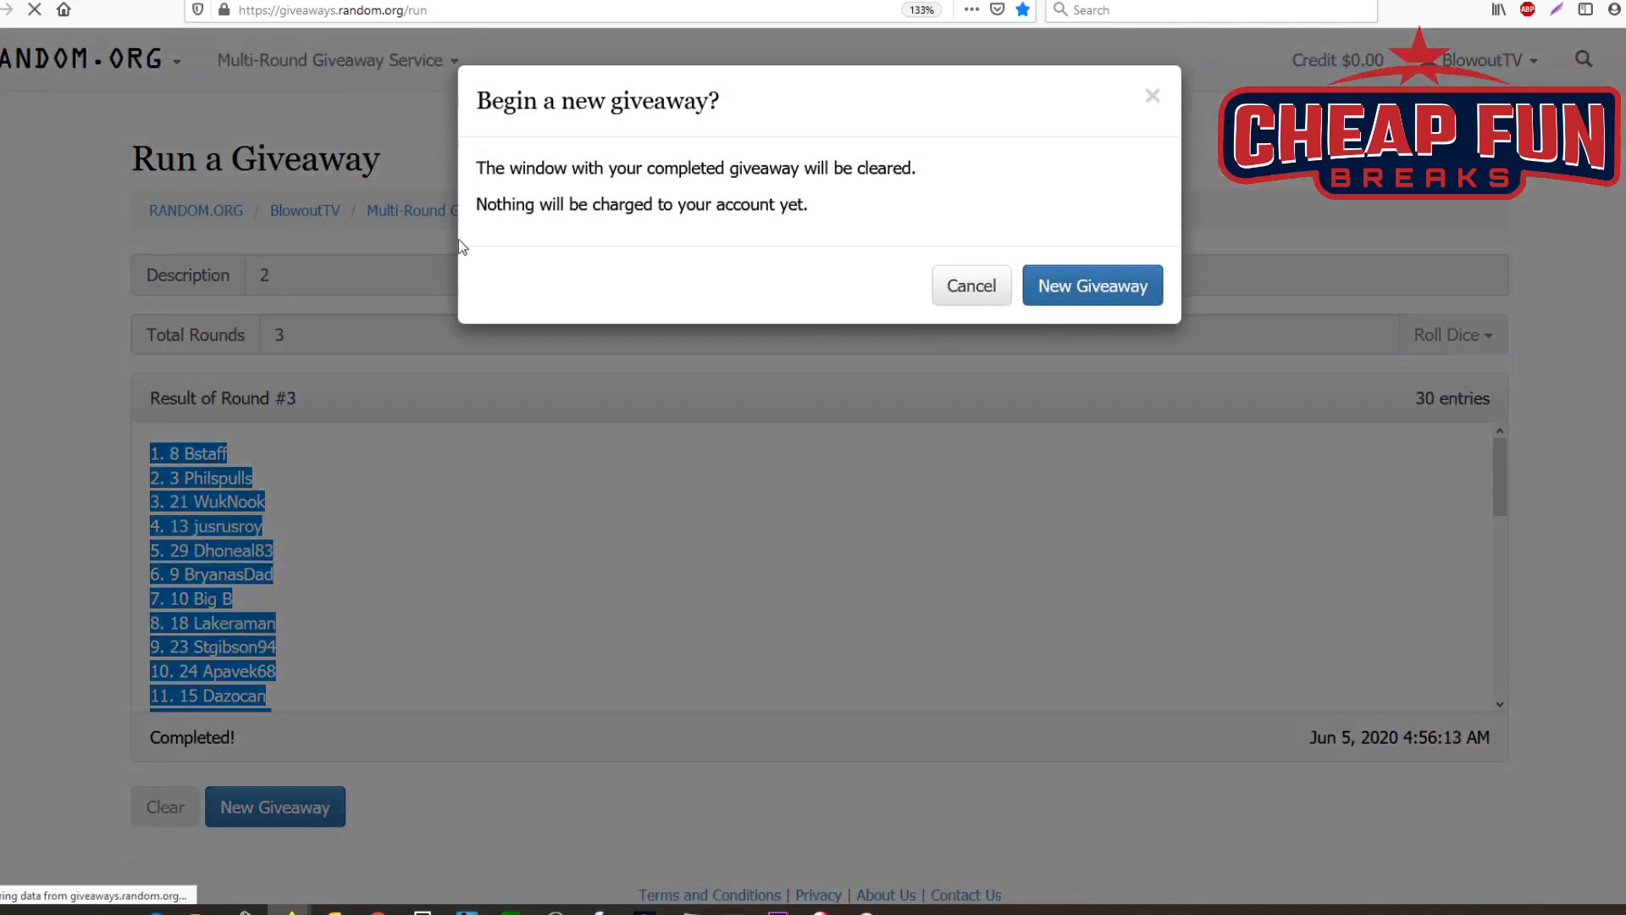
{"action": "type", "text": "3"}
{"action": "key", "text": "Tab"}
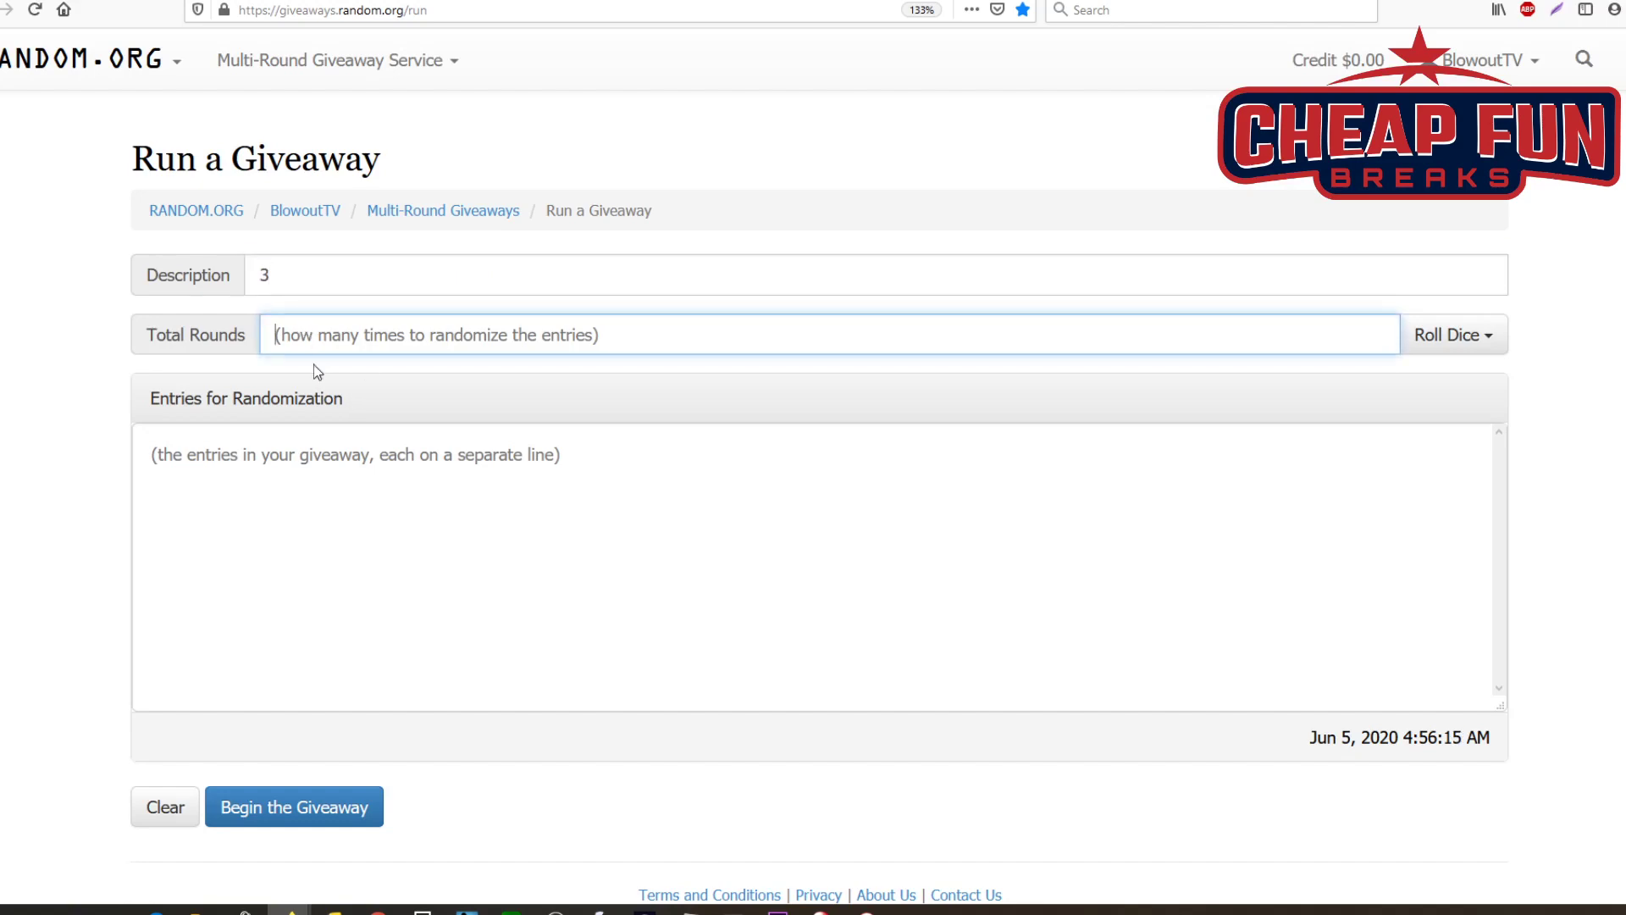
{"action": "type", "text": "3"}
{"action": "right_click", "coordinate": [229, 484]}
{"action": "left_click", "coordinate": [284, 562]}
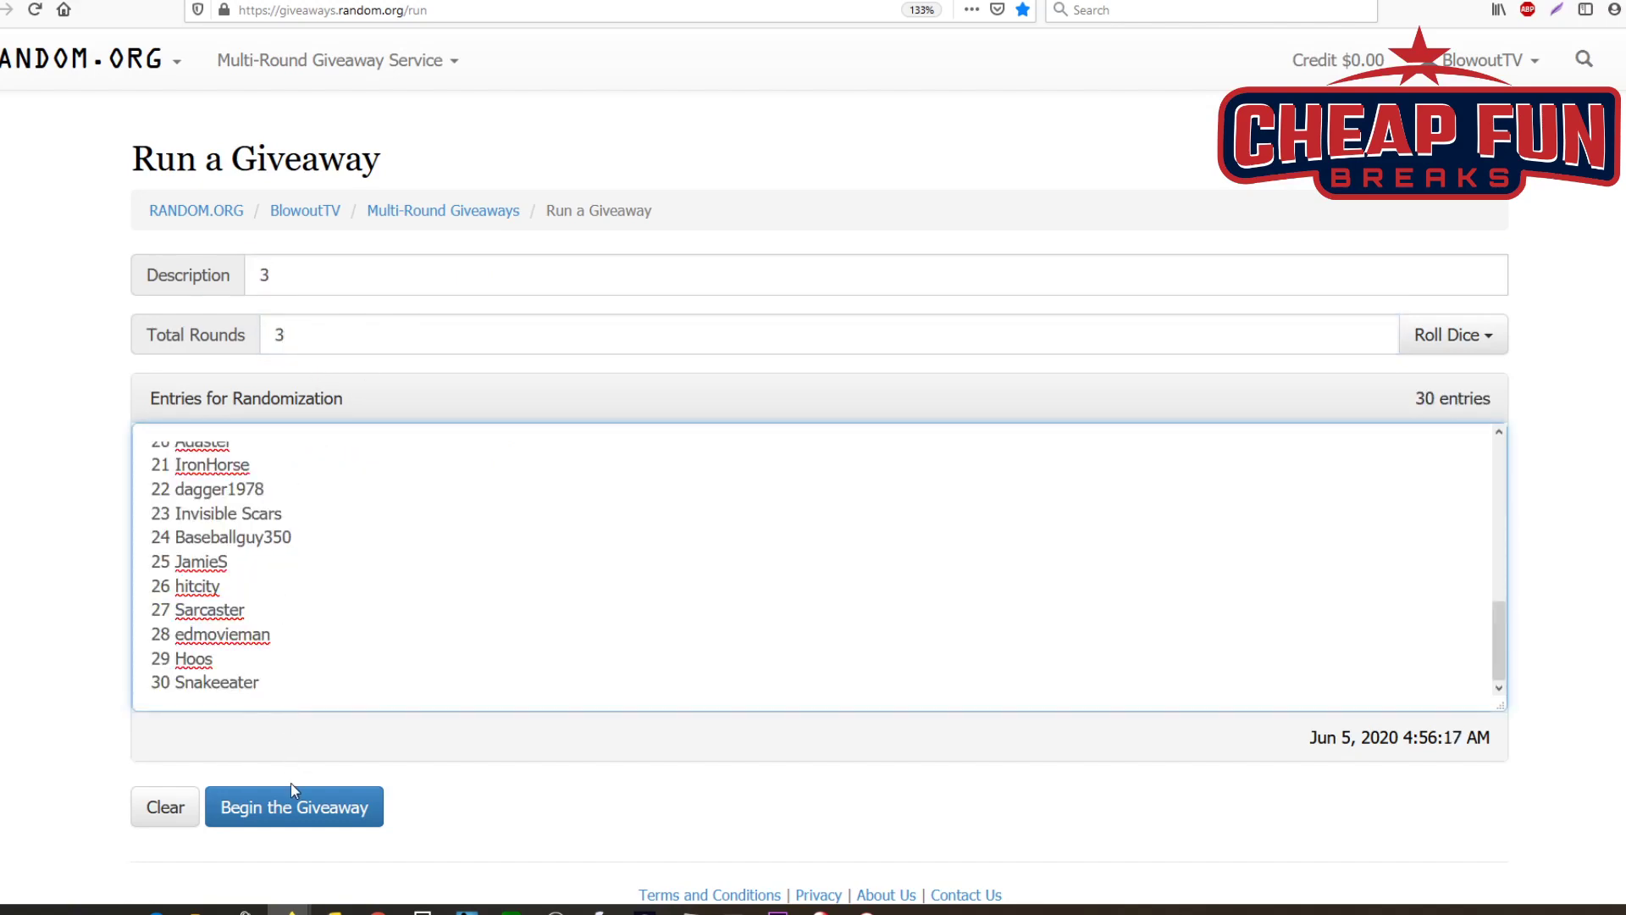
{"action": "left_click", "coordinate": [292, 805]}
{"action": "left_click", "coordinate": [1080, 356]}
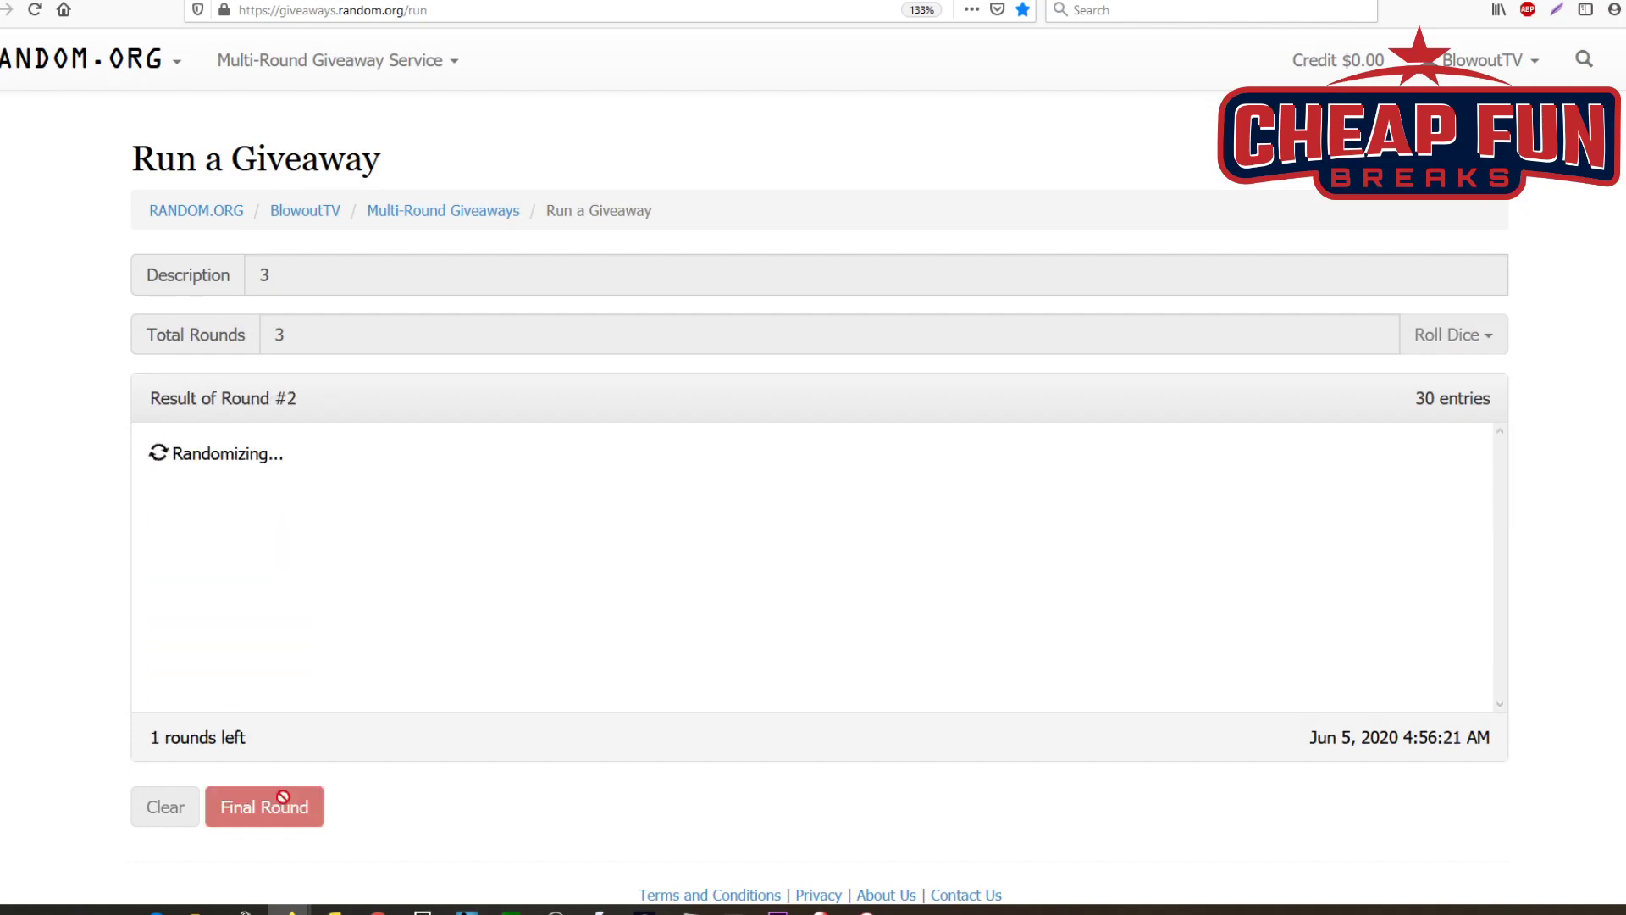
Step: Copy the completed Round #3 results list and request a new giveaway
{"action": "scroll", "coordinate": [291, 503], "scroll_direction": "down", "scroll_amount": 5}
{"action": "left_click_drag", "start_coordinate": [353, 694], "coordinate": [156, 447]}
{"action": "right_click", "coordinate": [165, 447]}
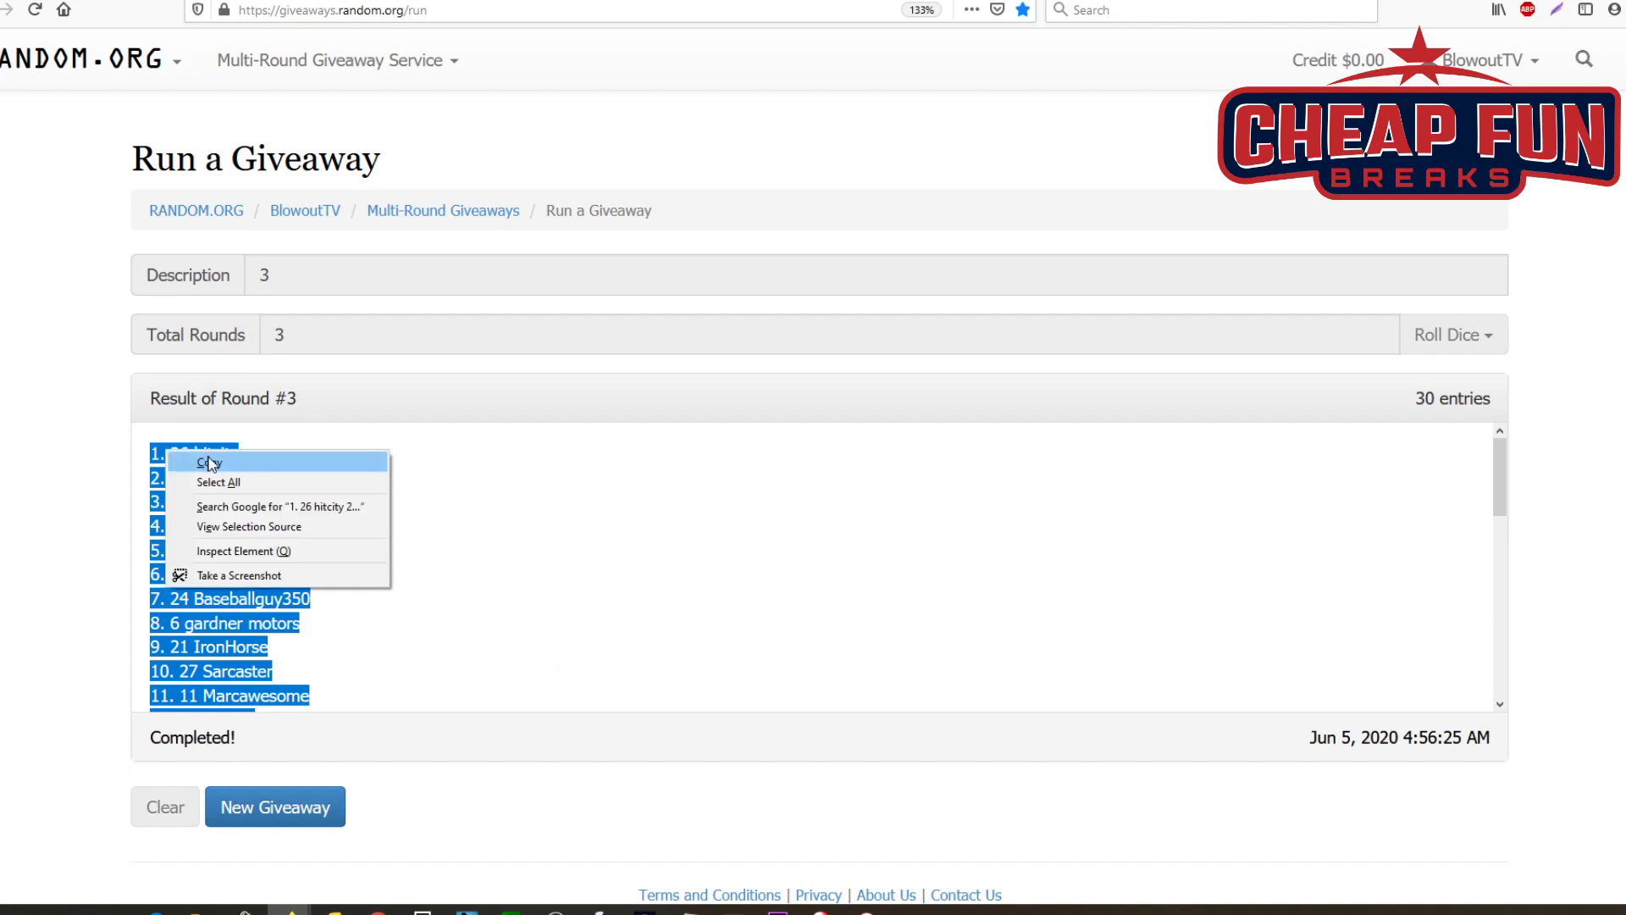
{"action": "left_click", "coordinate": [200, 463]}
{"action": "key", "text": "alt+Tab"}
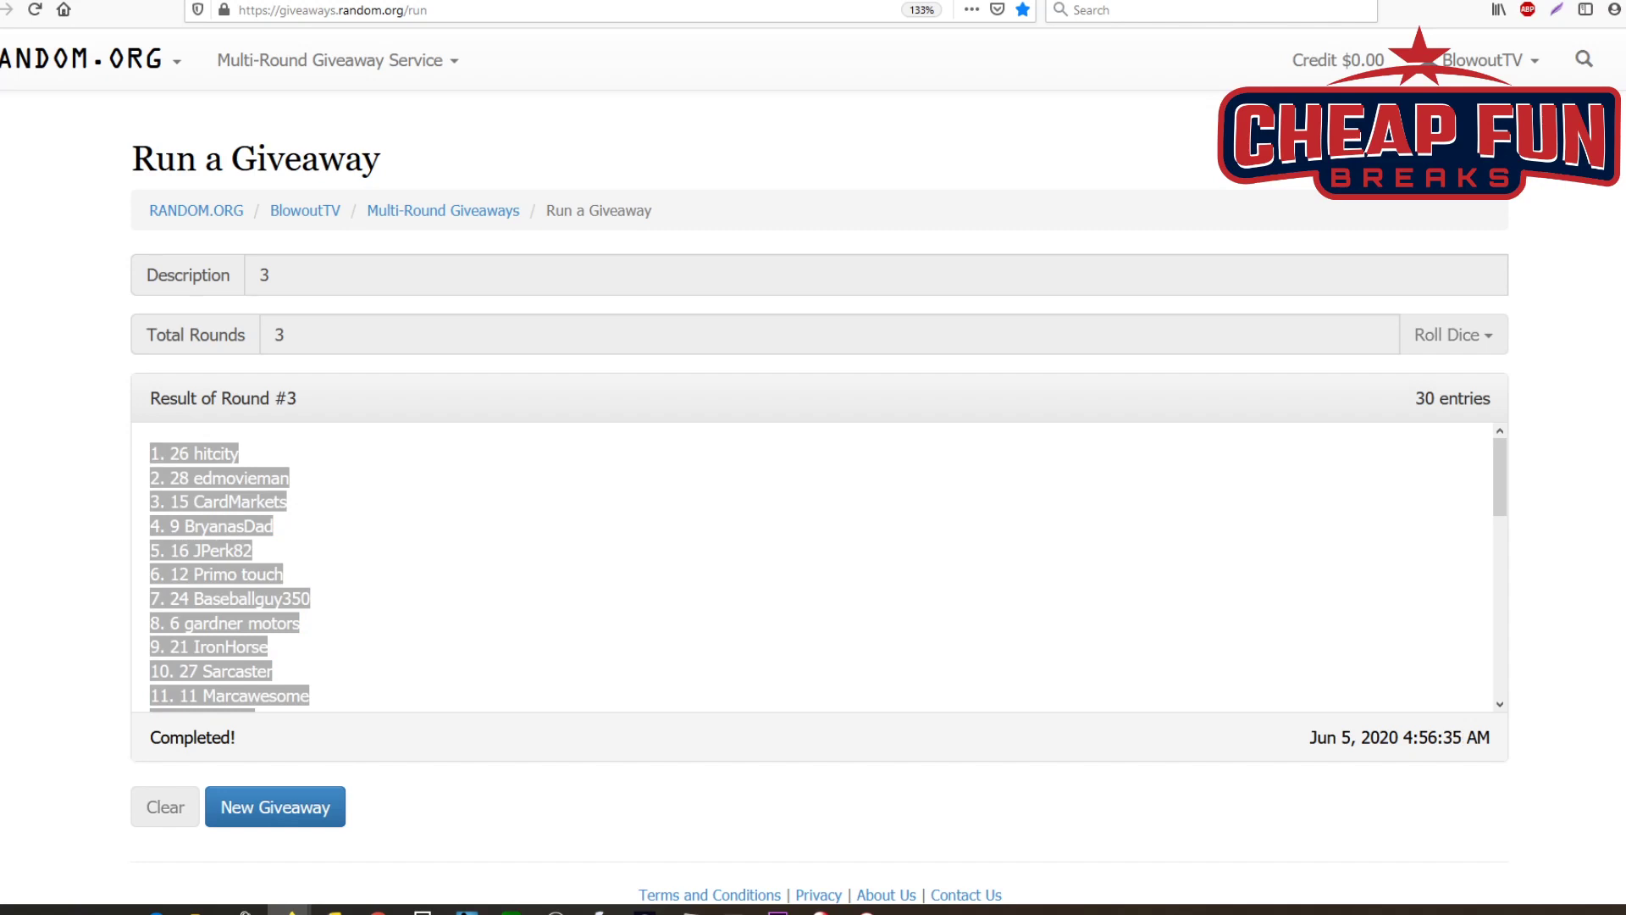
{"action": "left_click", "coordinate": [301, 807]}
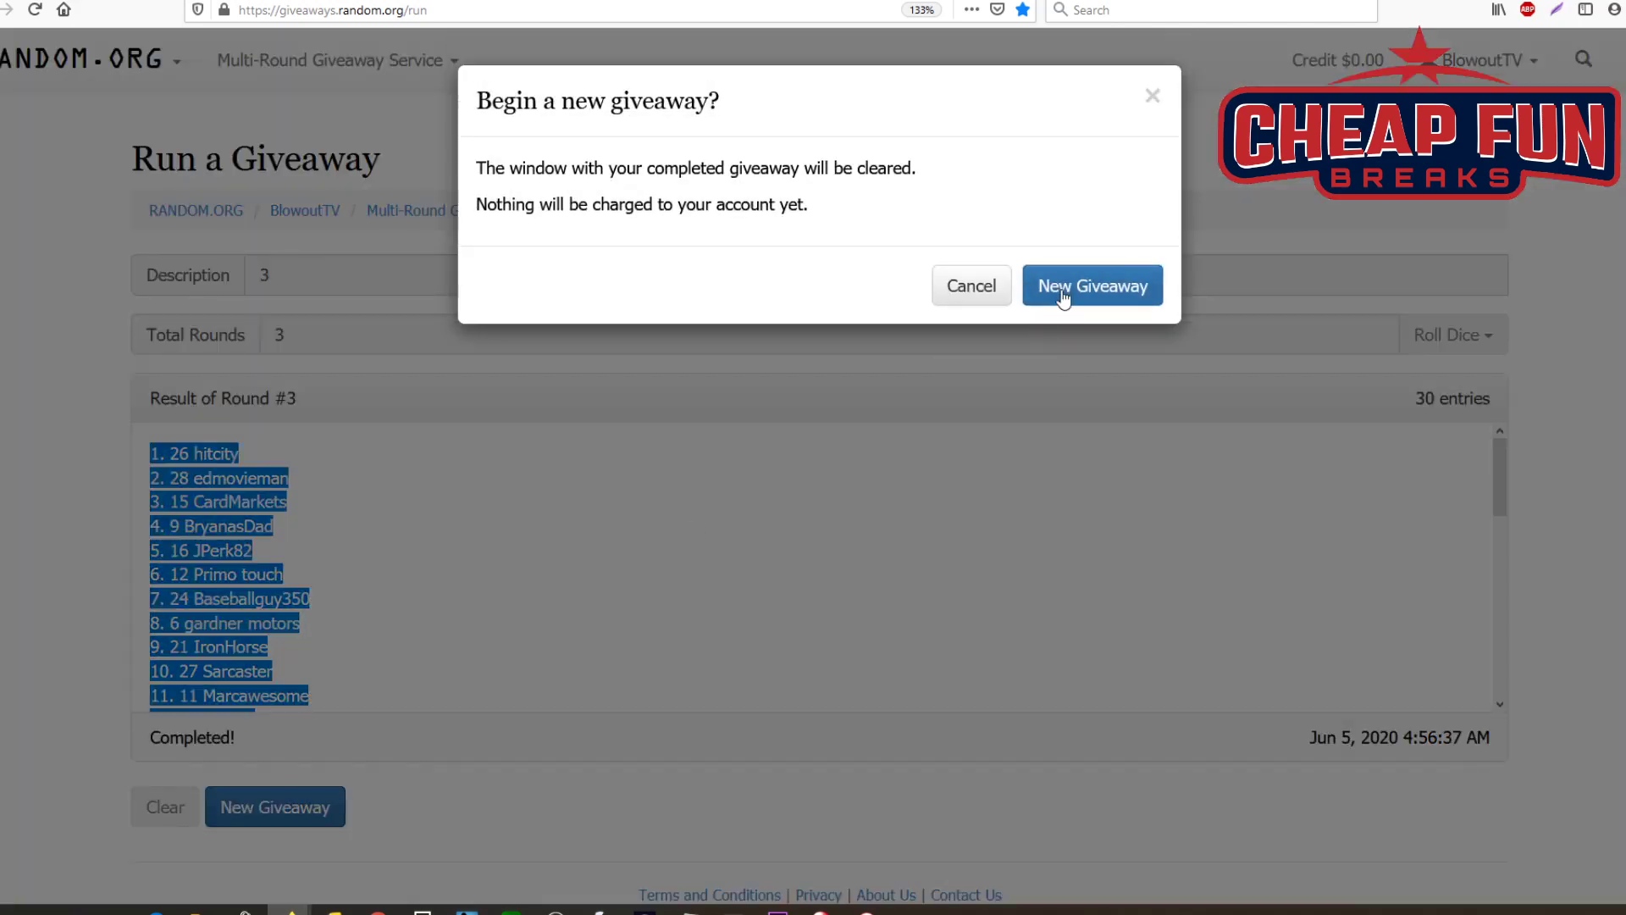
Step: Clear the finished giveaway and set up a new one: description '4', 3 rounds, 30 pasted entries
{"action": "key", "text": "Return"}
{"action": "left_click", "coordinate": [342, 278]}
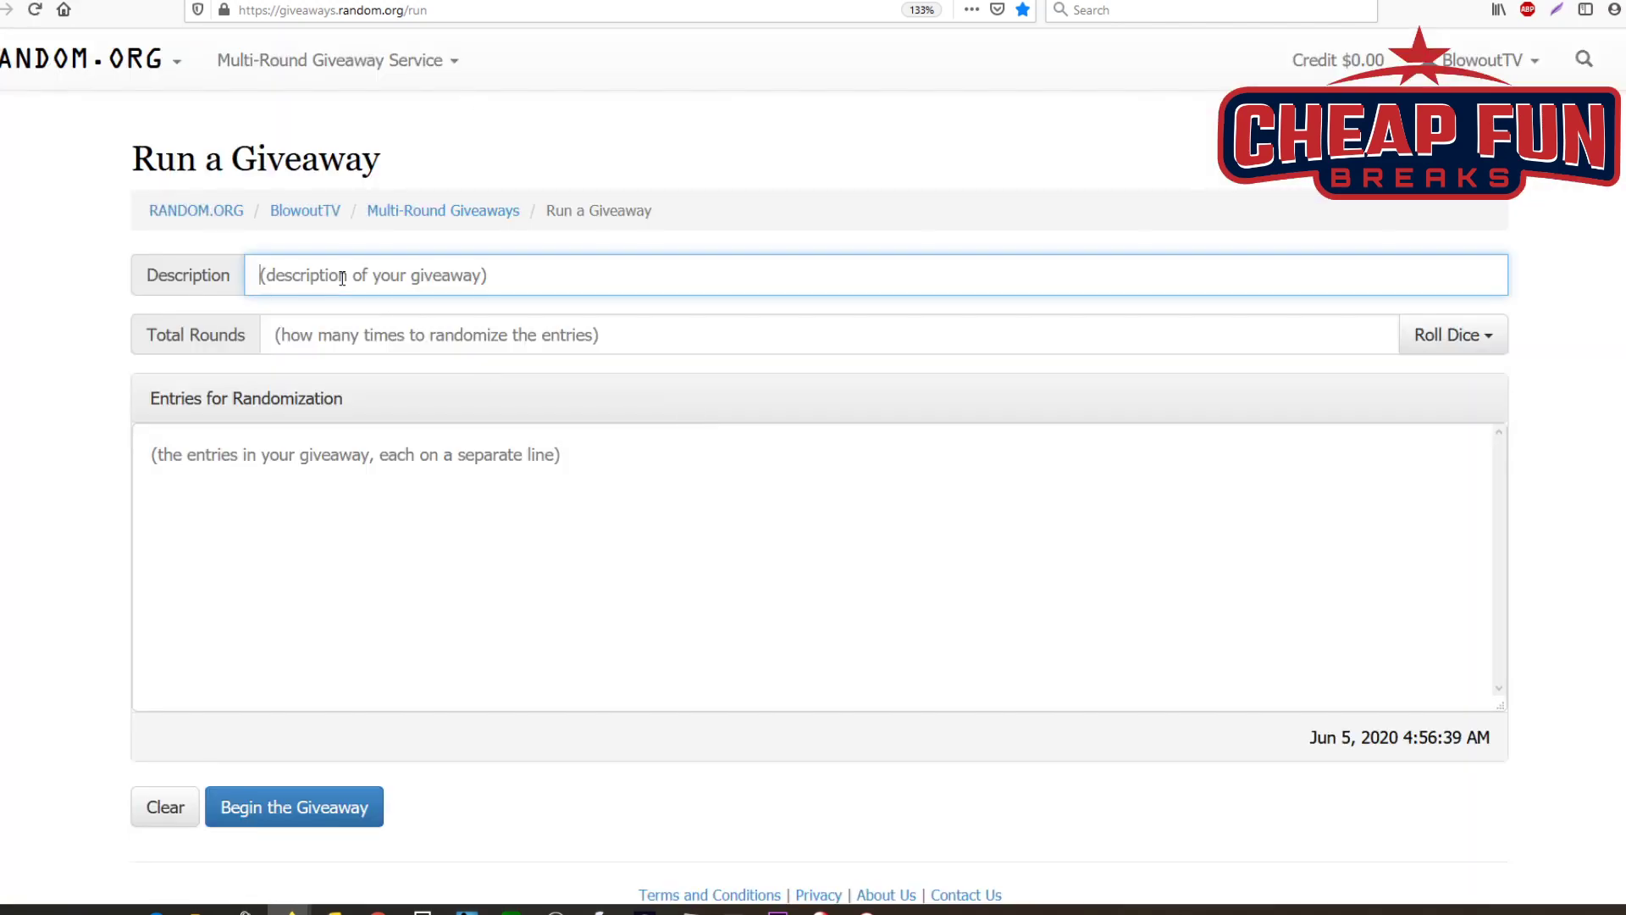
{"action": "type", "text": "4"}
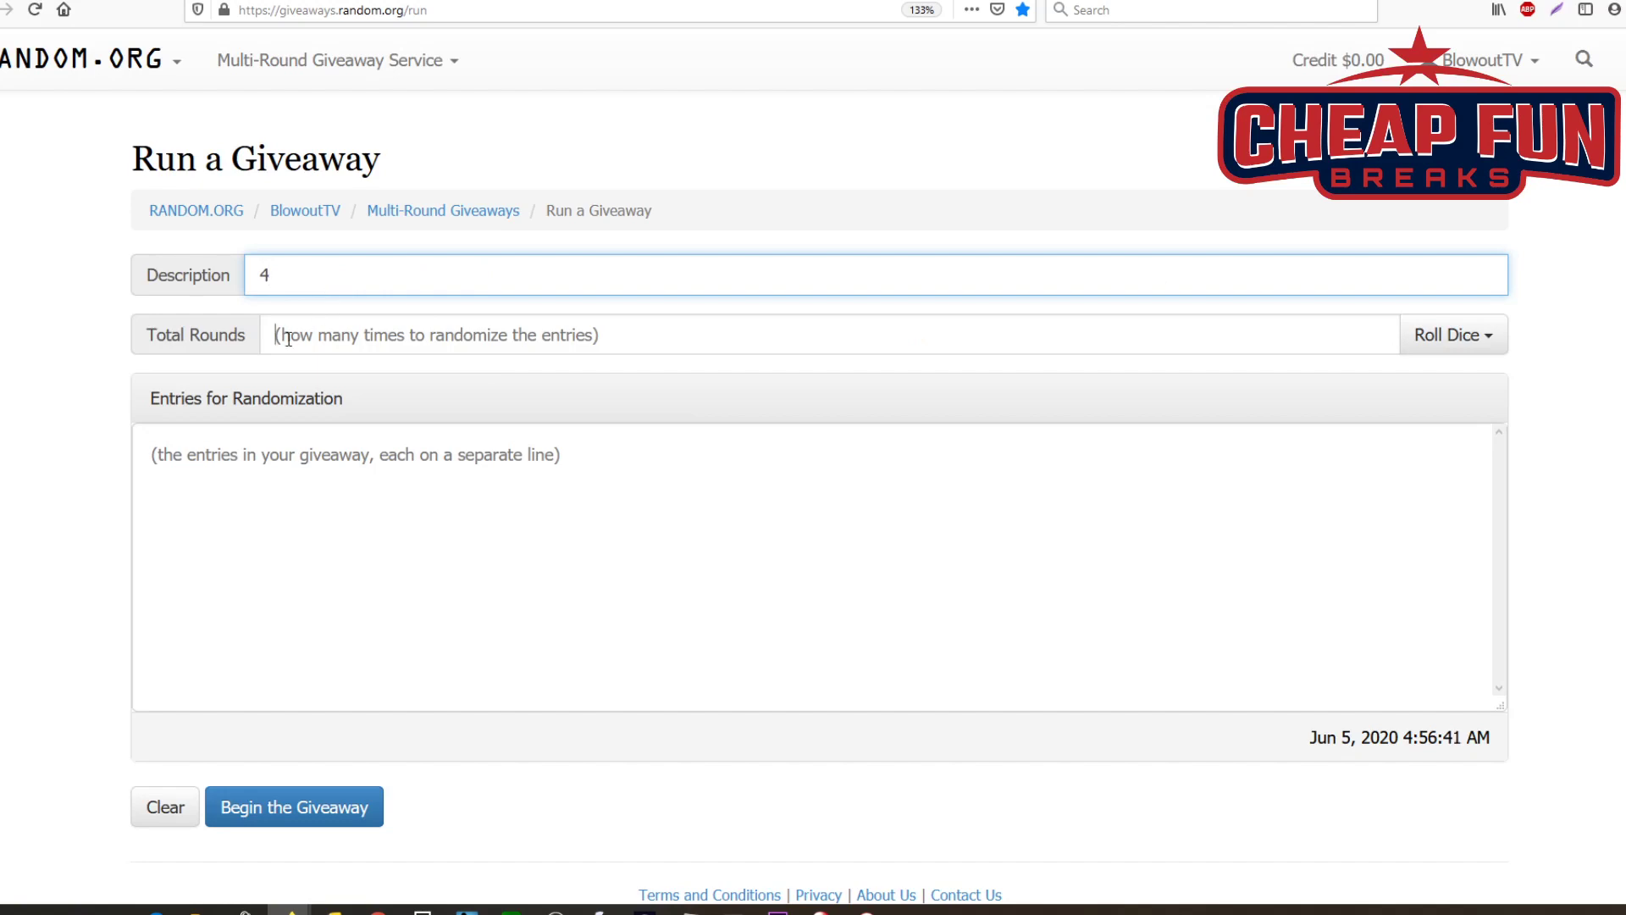
{"action": "left_click", "coordinate": [288, 342]}
{"action": "type", "text": "3"}
{"action": "right_click", "coordinate": [307, 502]}
{"action": "left_click", "coordinate": [362, 576]}
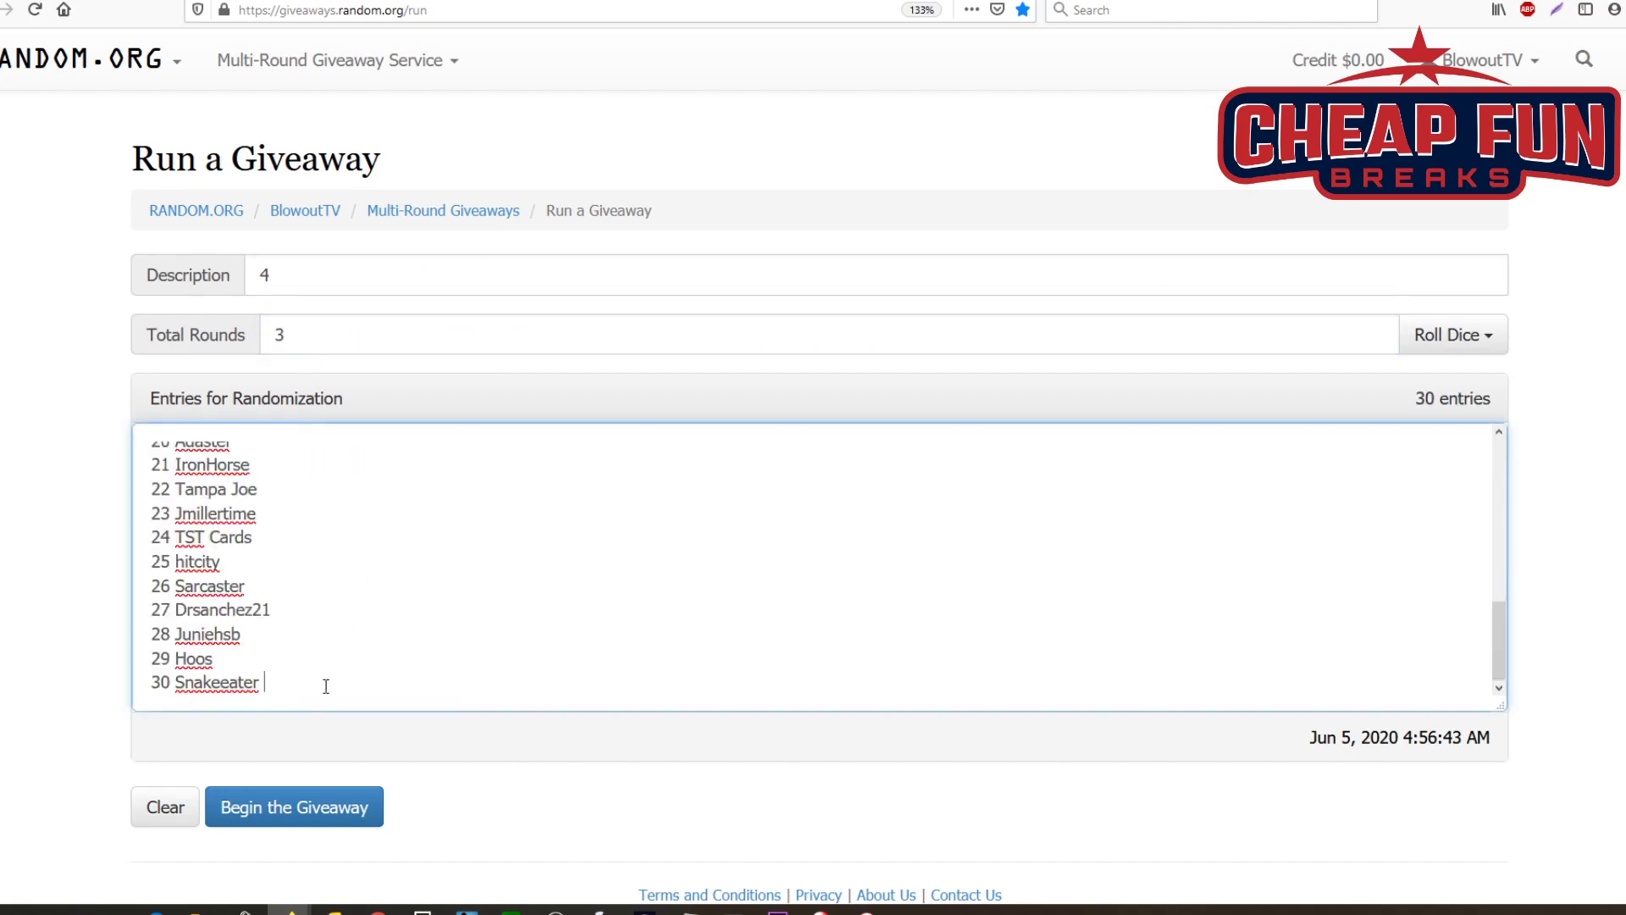
Step: Begin the giveaway and run it through round 2 to the final Round #3
{"action": "left_click", "coordinate": [285, 826]}
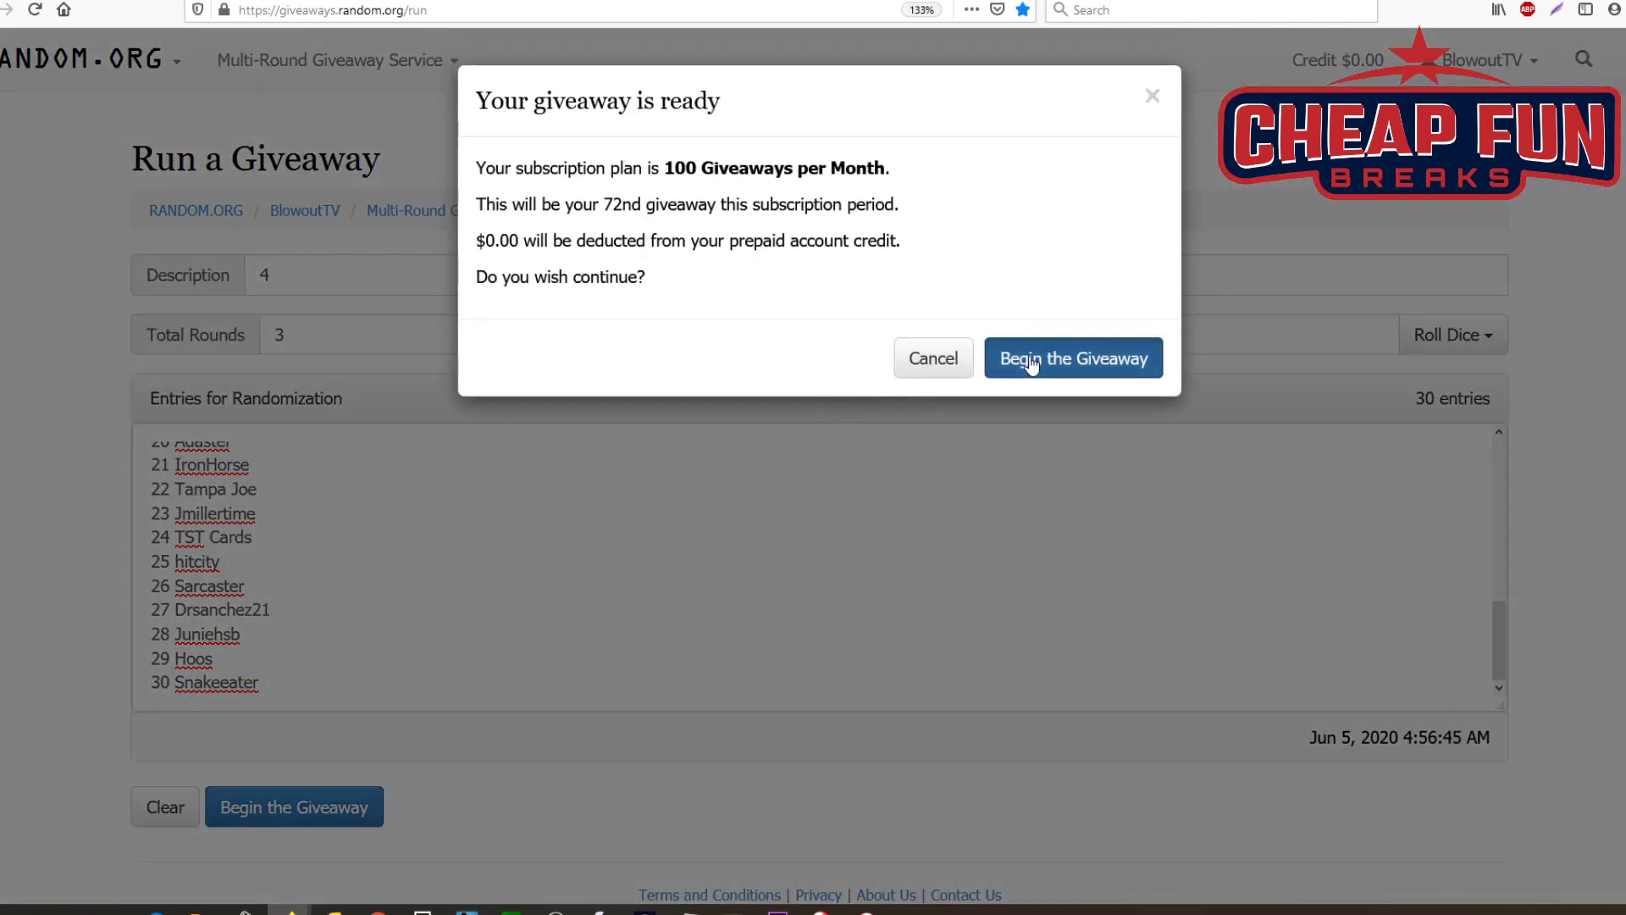
{"action": "left_click", "coordinate": [1016, 357]}
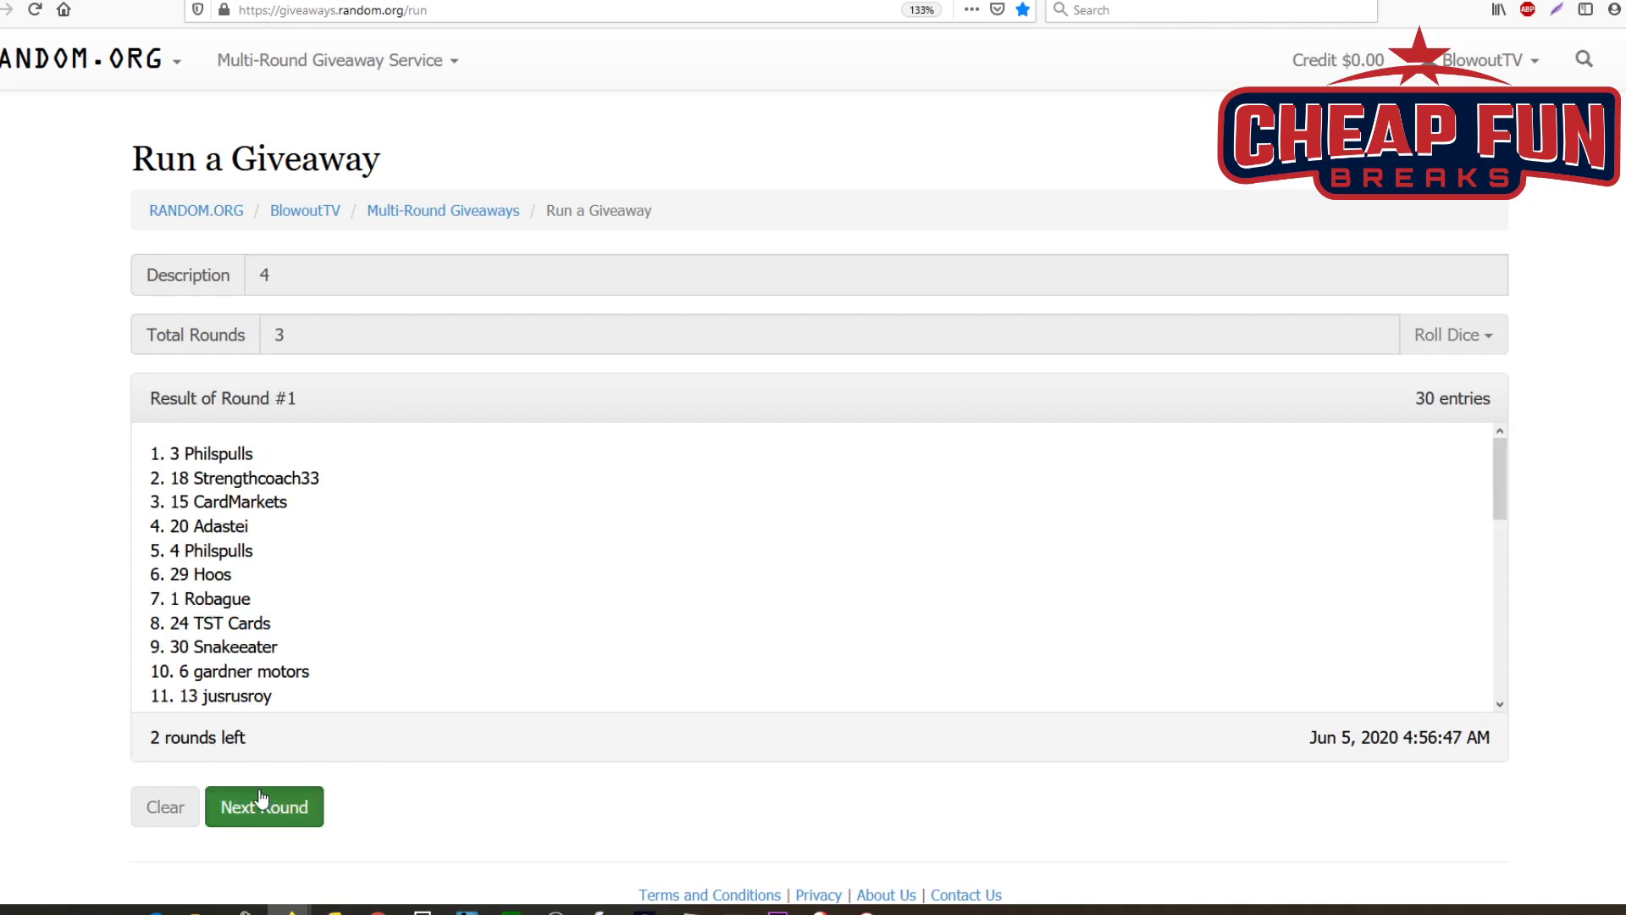
{"action": "left_click", "coordinate": [259, 789]}
{"action": "left_click", "coordinate": [258, 800]}
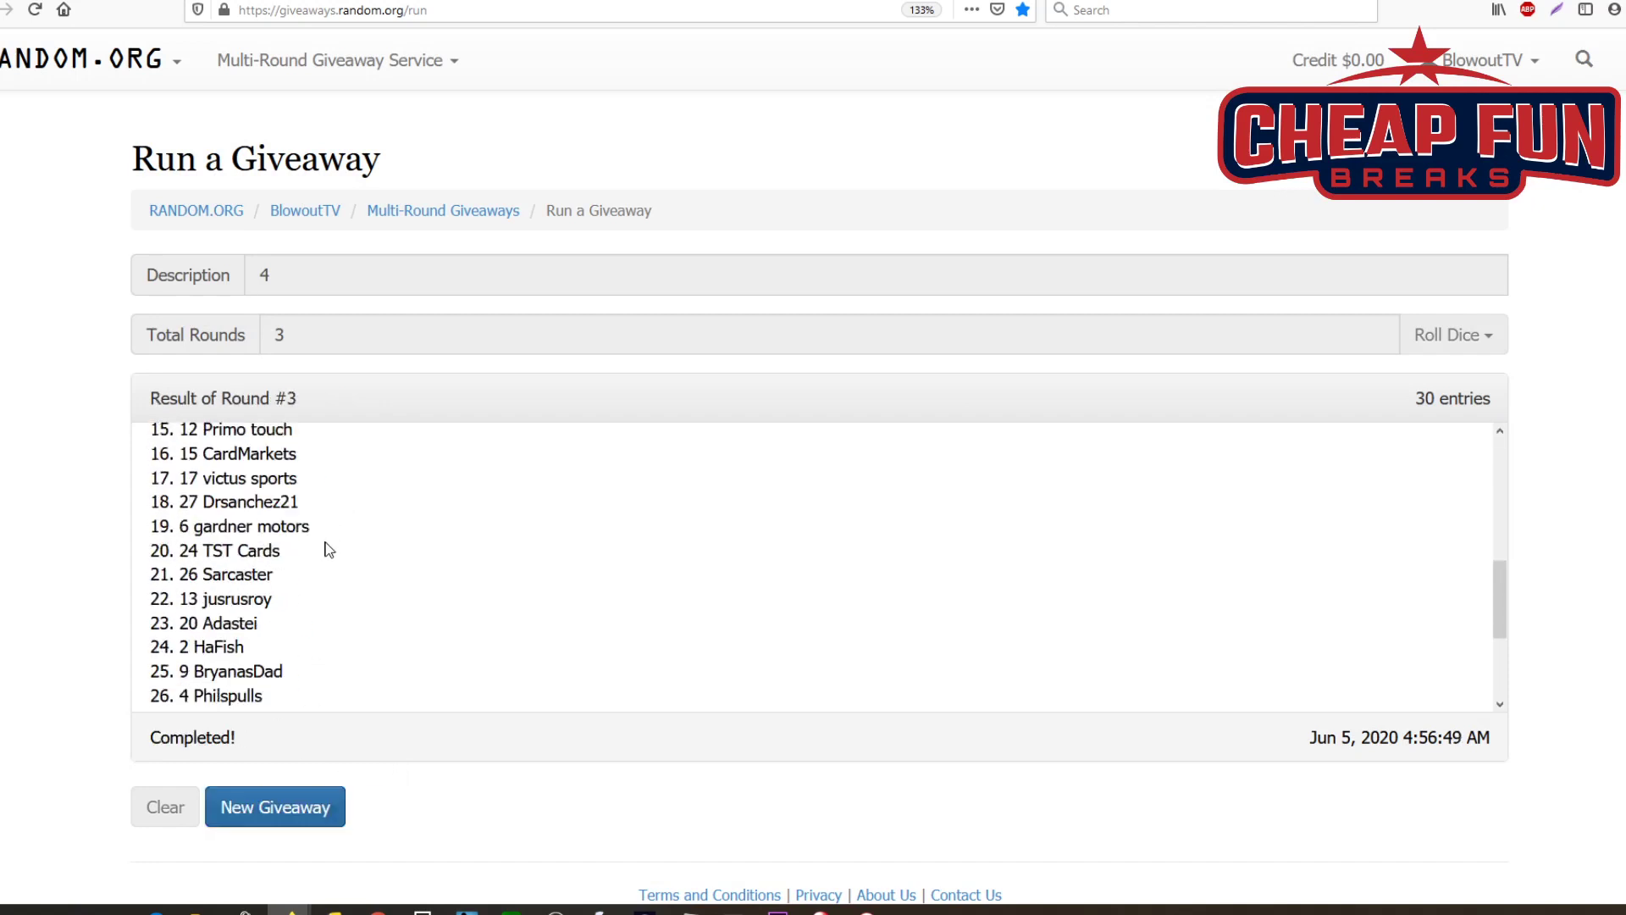
Step: Copy the whole final-round ranking and switch away from the browser
{"action": "left_click_drag", "start_coordinate": [350, 695], "coordinate": [183, 460]}
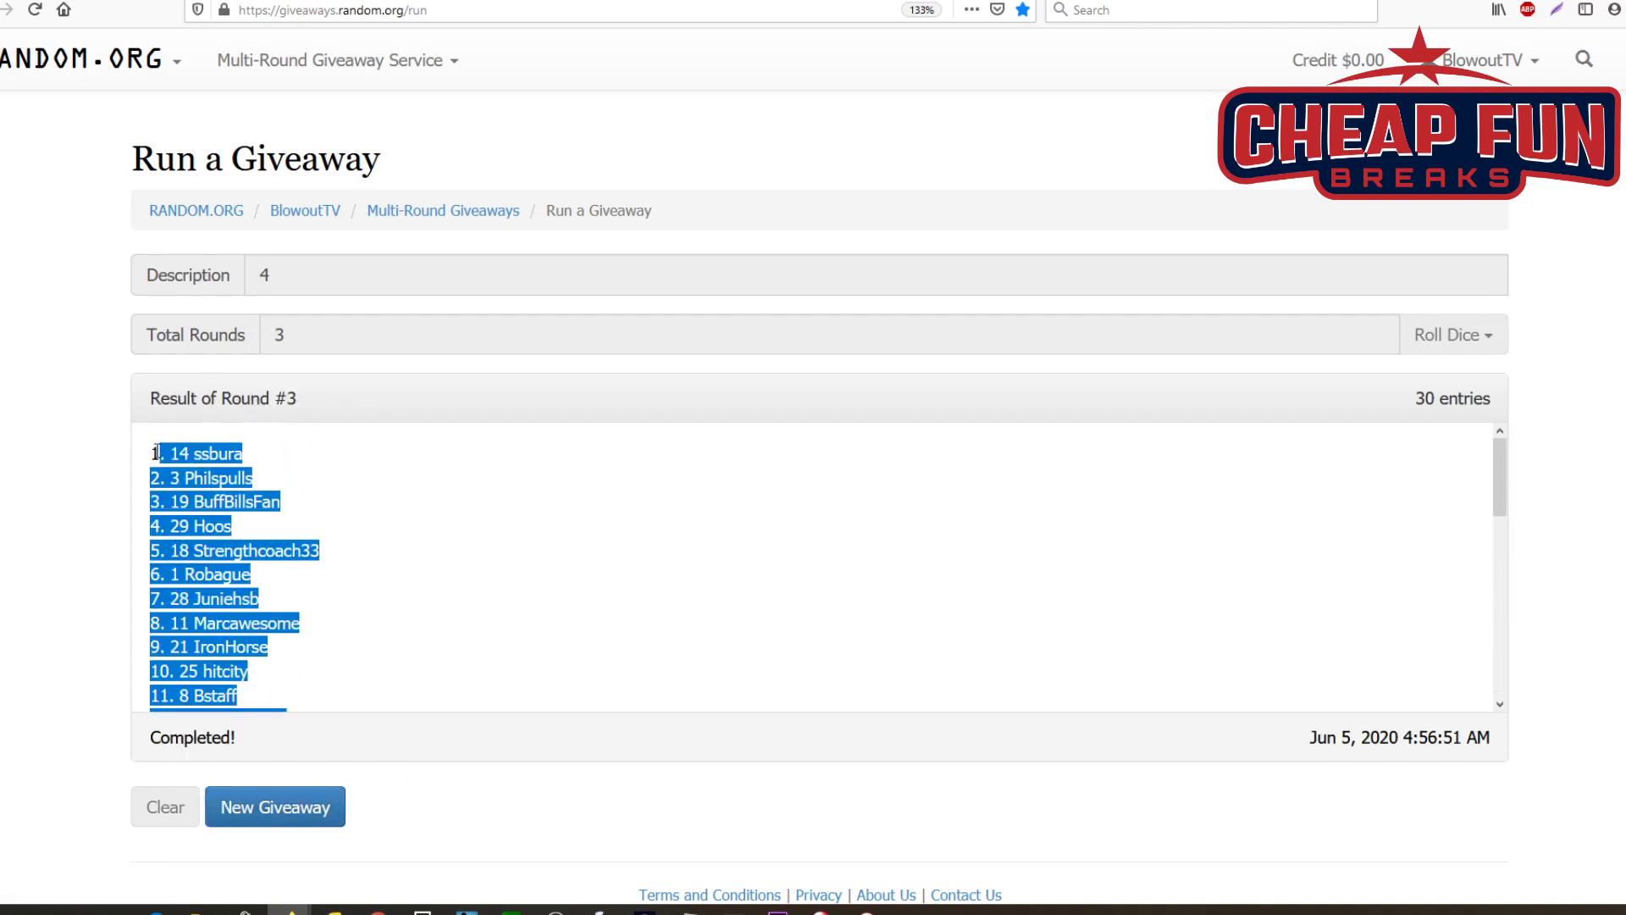
{"action": "right_click", "coordinate": [183, 460]}
{"action": "left_click", "coordinate": [227, 472]}
{"action": "key", "text": "alt+Tab"}
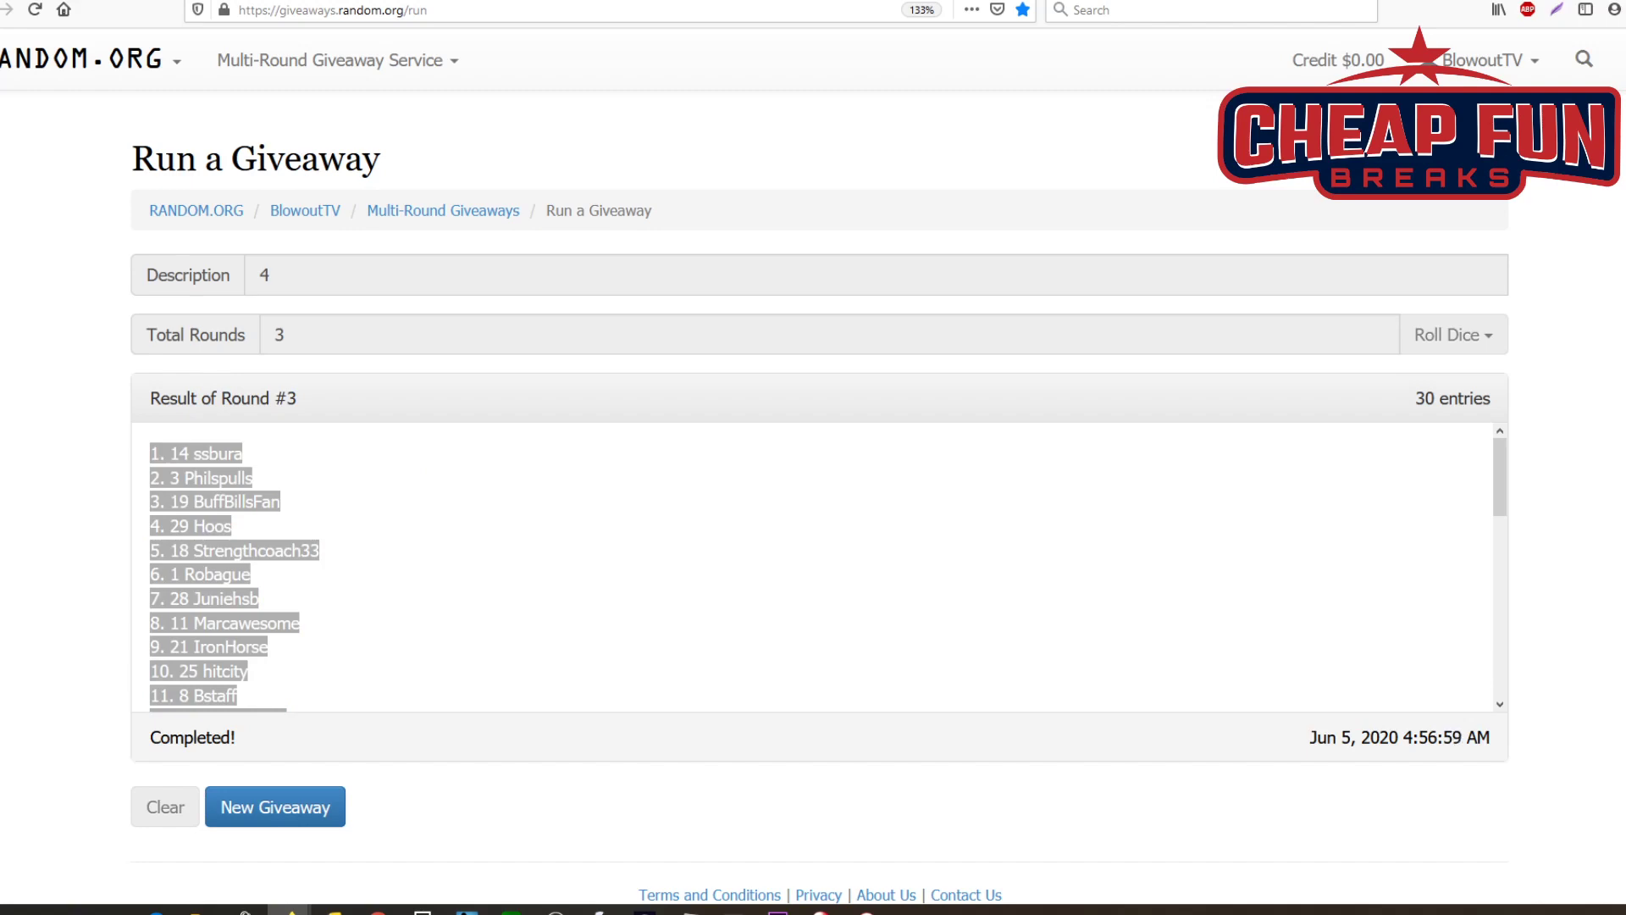
Step: Set up a new giveaway described 'teams' with 3 rounds and the 30 MLB teams pasted as entries
{"action": "left_click", "coordinate": [307, 790]}
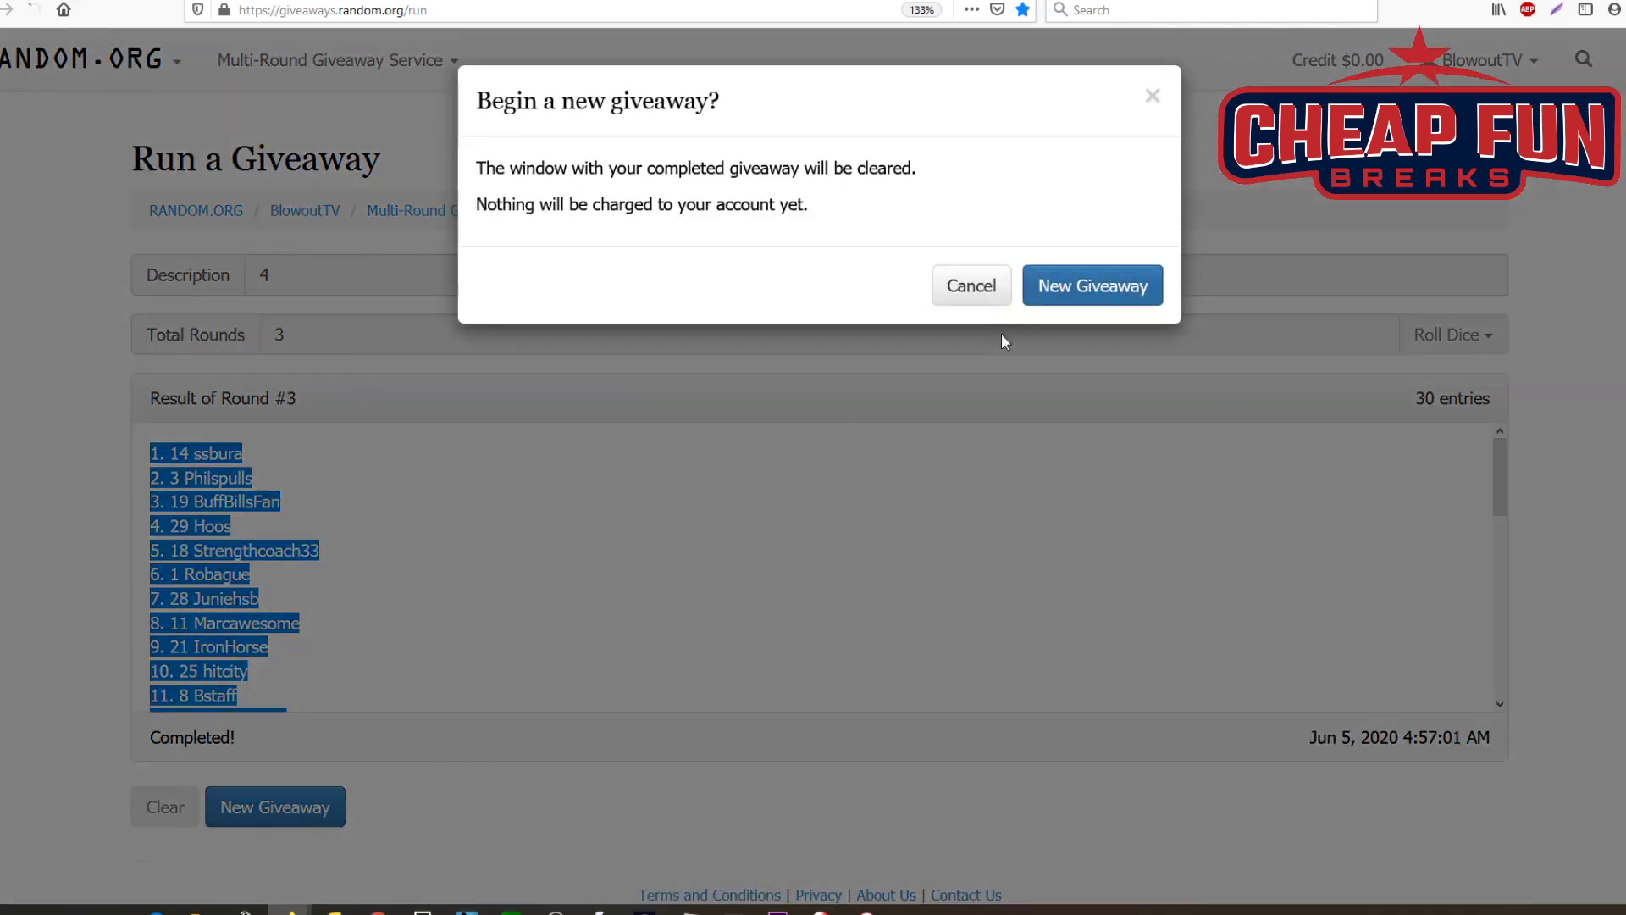
{"action": "key", "text": "Return"}
{"action": "left_click", "coordinate": [329, 278]}
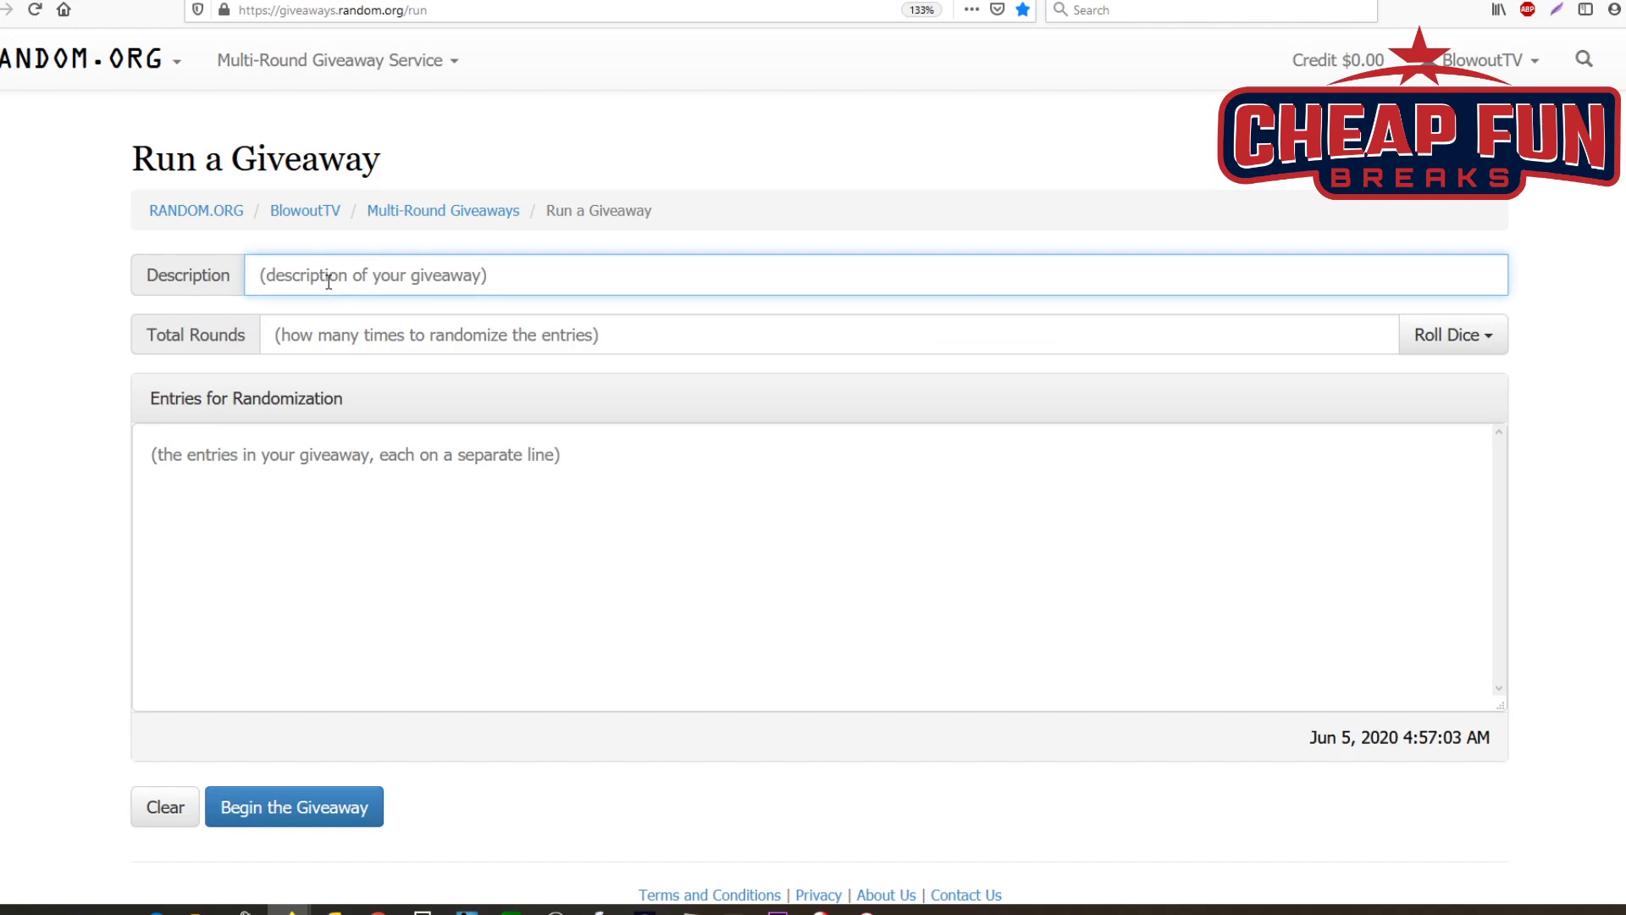
{"action": "type", "text": "teams"}
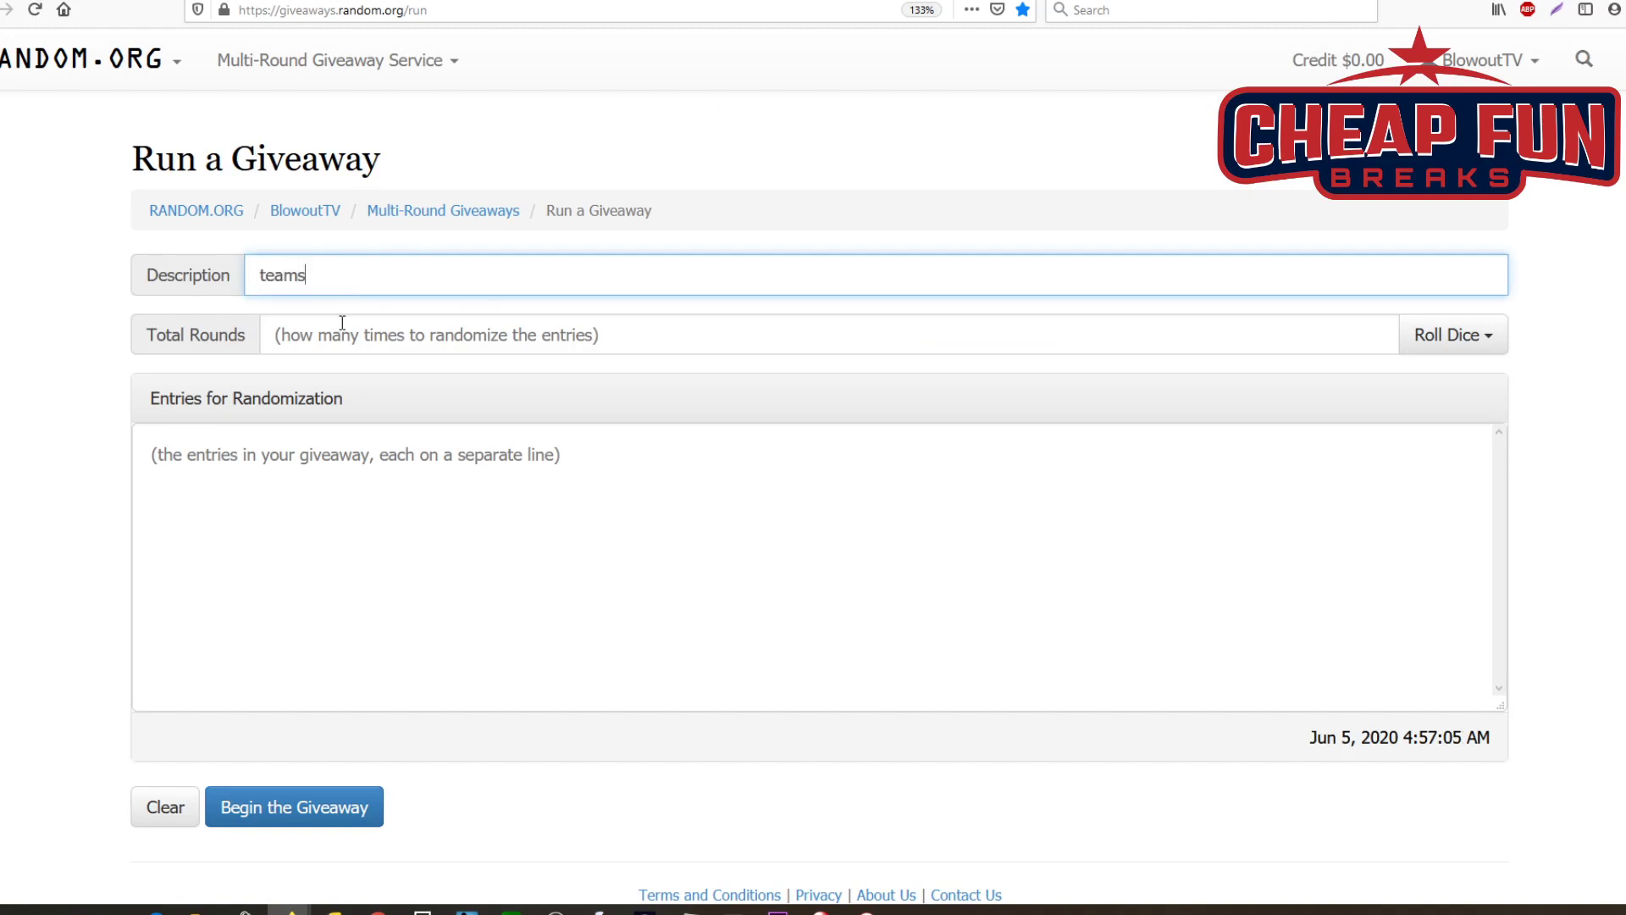
{"action": "left_click", "coordinate": [342, 326]}
{"action": "type", "text": "3"}
{"action": "right_click", "coordinate": [327, 536]}
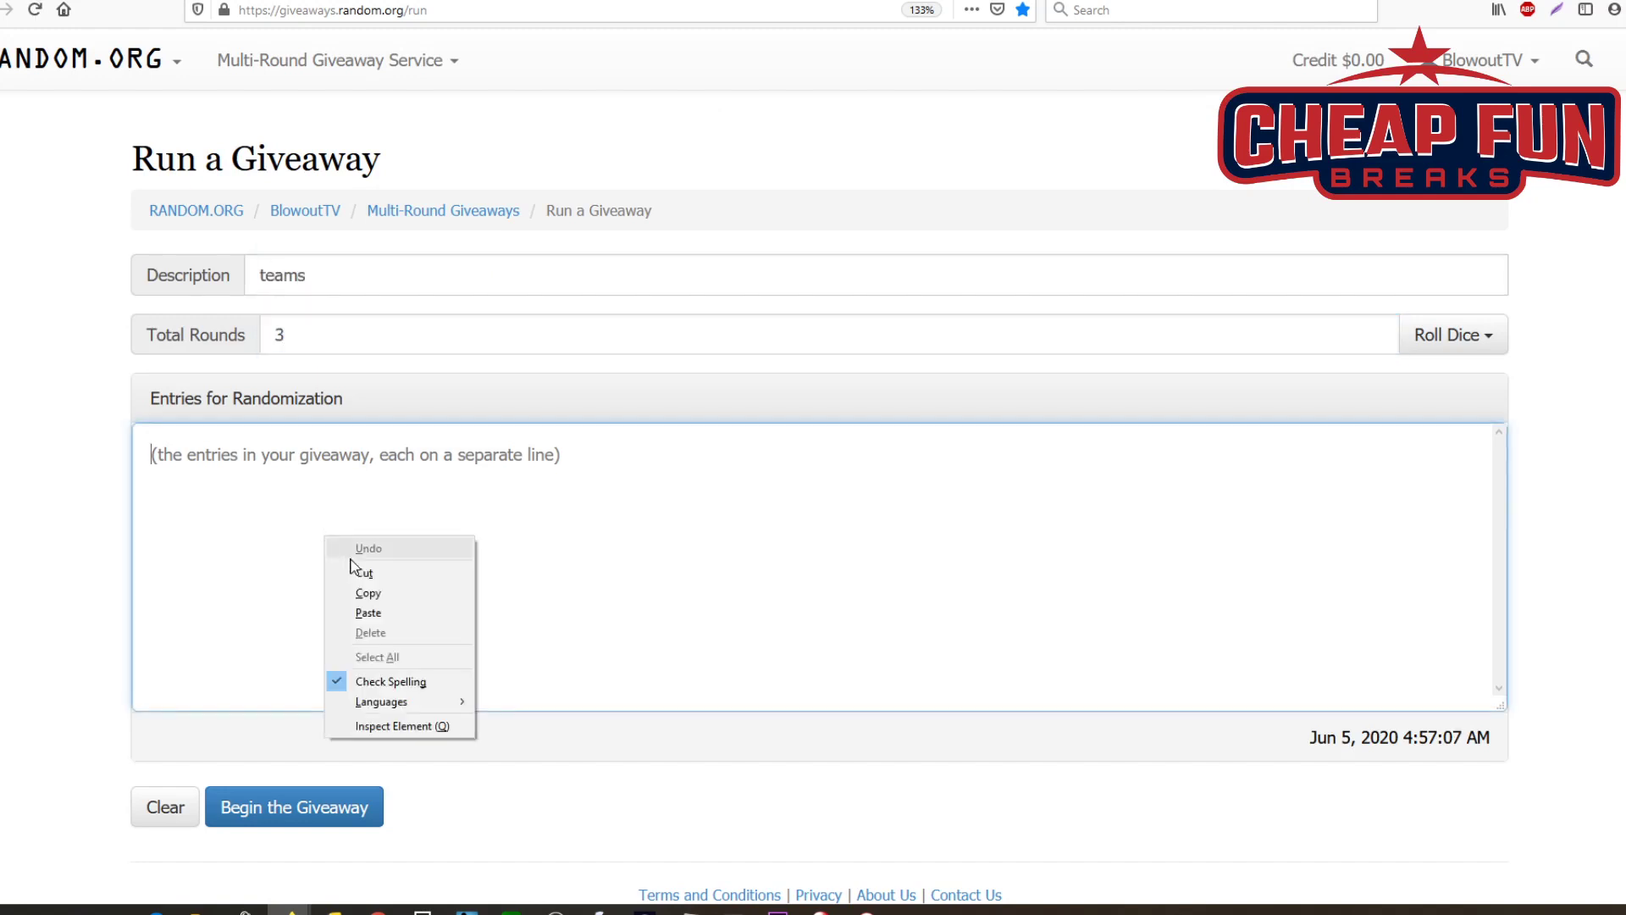
{"action": "left_click", "coordinate": [379, 613]}
Step: Begin the giveaway and run it through round 2 to the final third round
{"action": "left_click", "coordinate": [231, 806]}
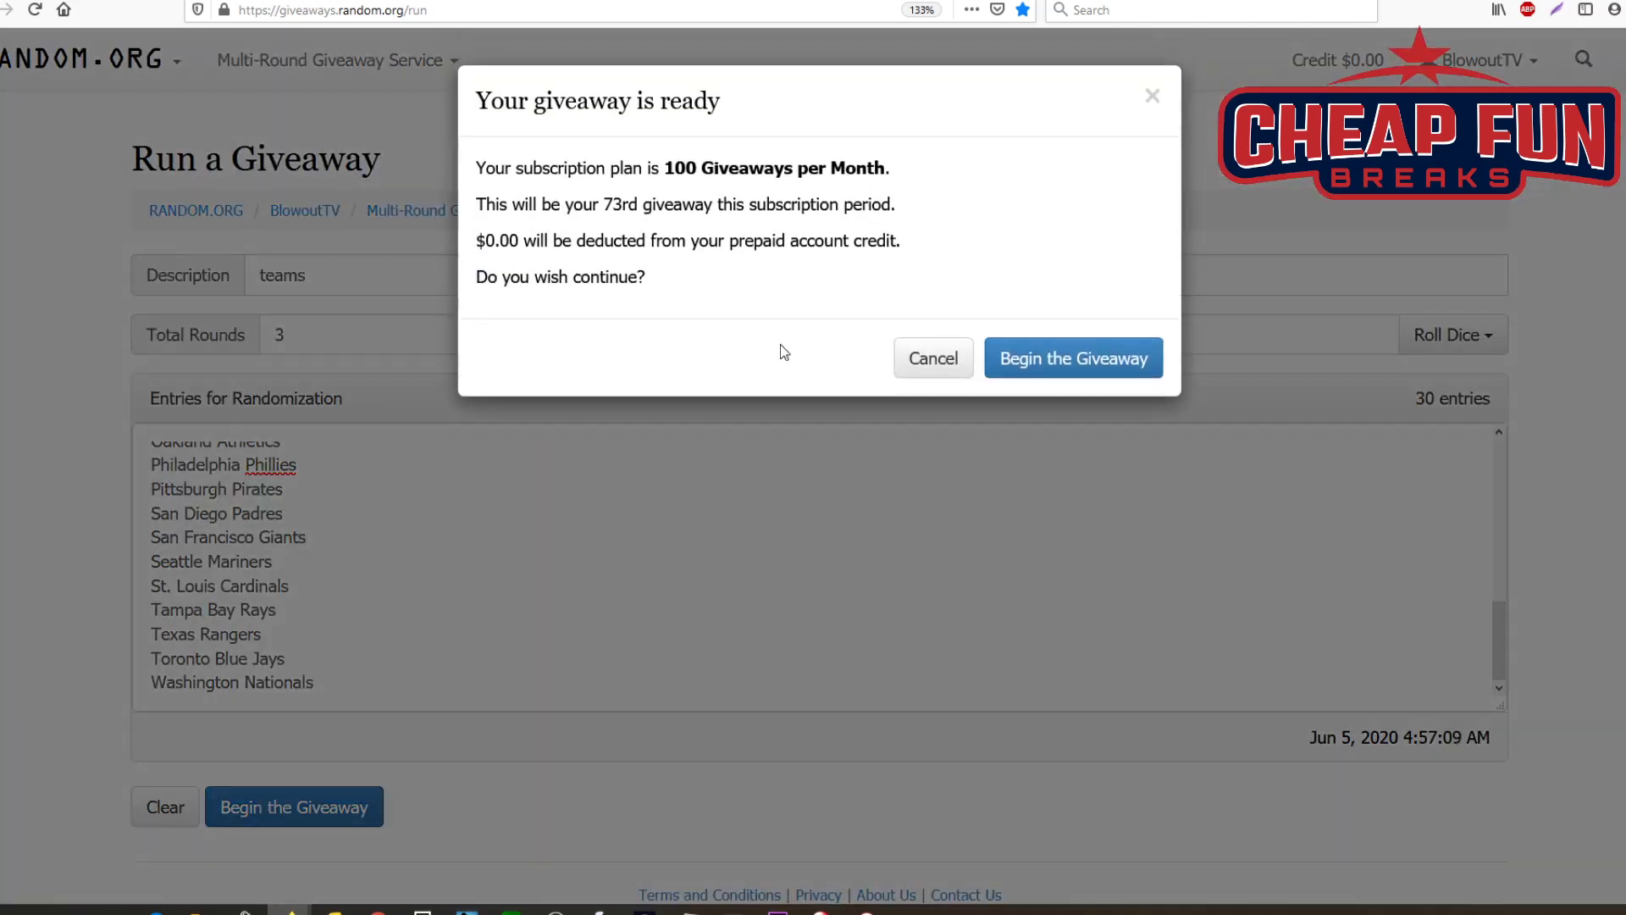
{"action": "left_click", "coordinate": [1111, 376]}
{"action": "left_click", "coordinate": [268, 800]}
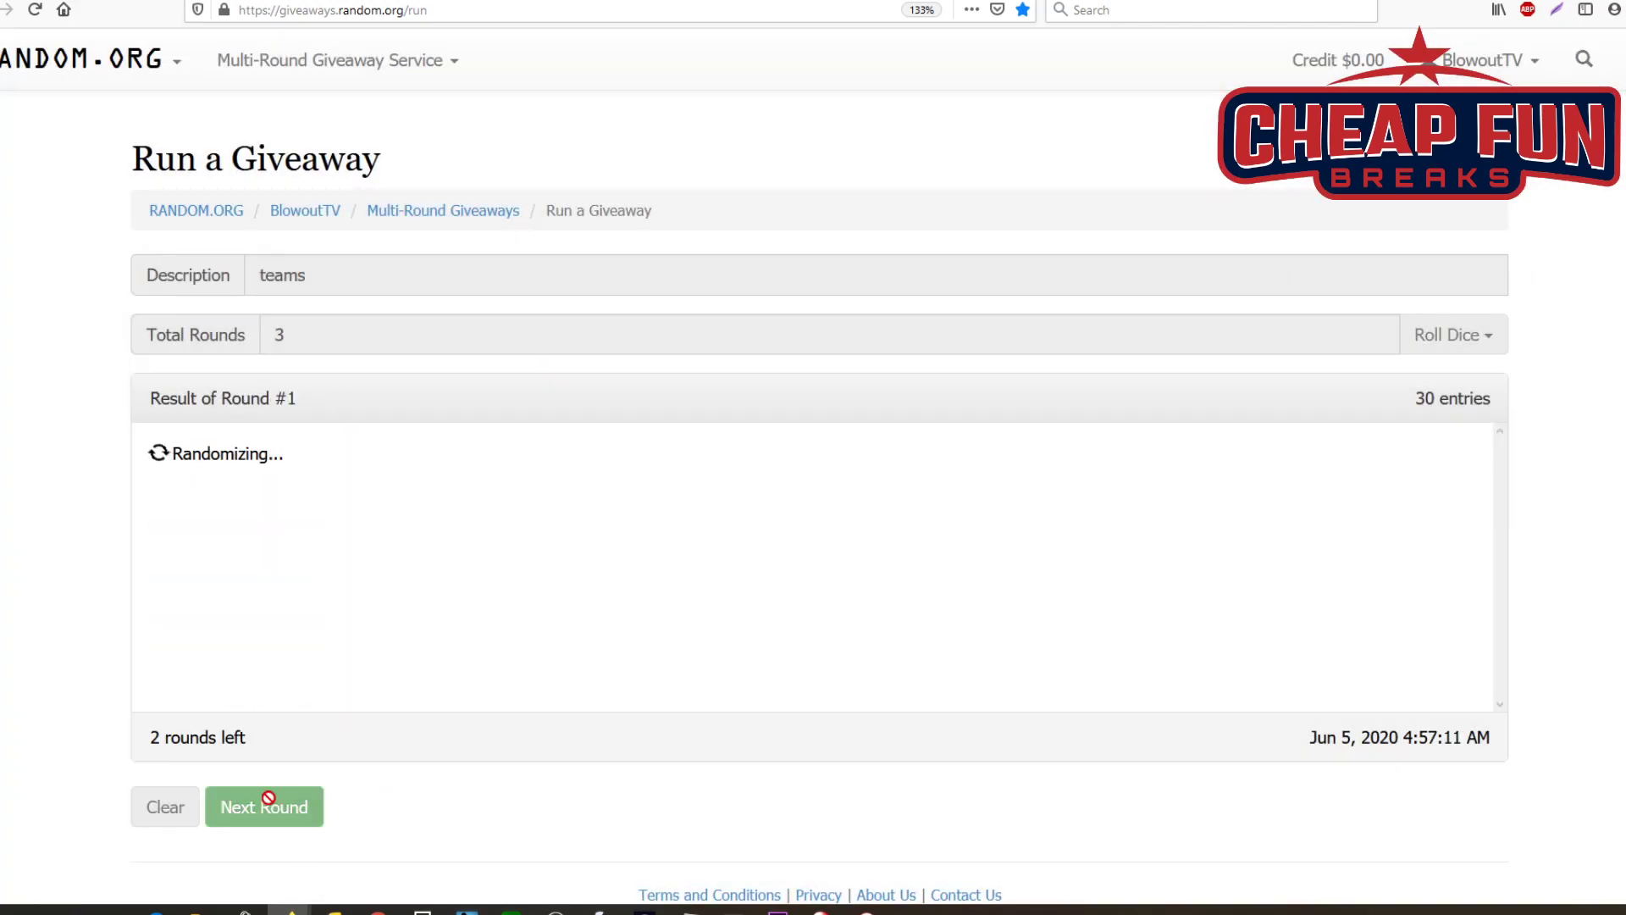
{"action": "left_click", "coordinate": [271, 802]}
Step: Copy the final shuffled MLB team order and switch away from the browser
{"action": "scroll", "coordinate": [356, 627], "scroll_direction": "down", "scroll_amount": 5}
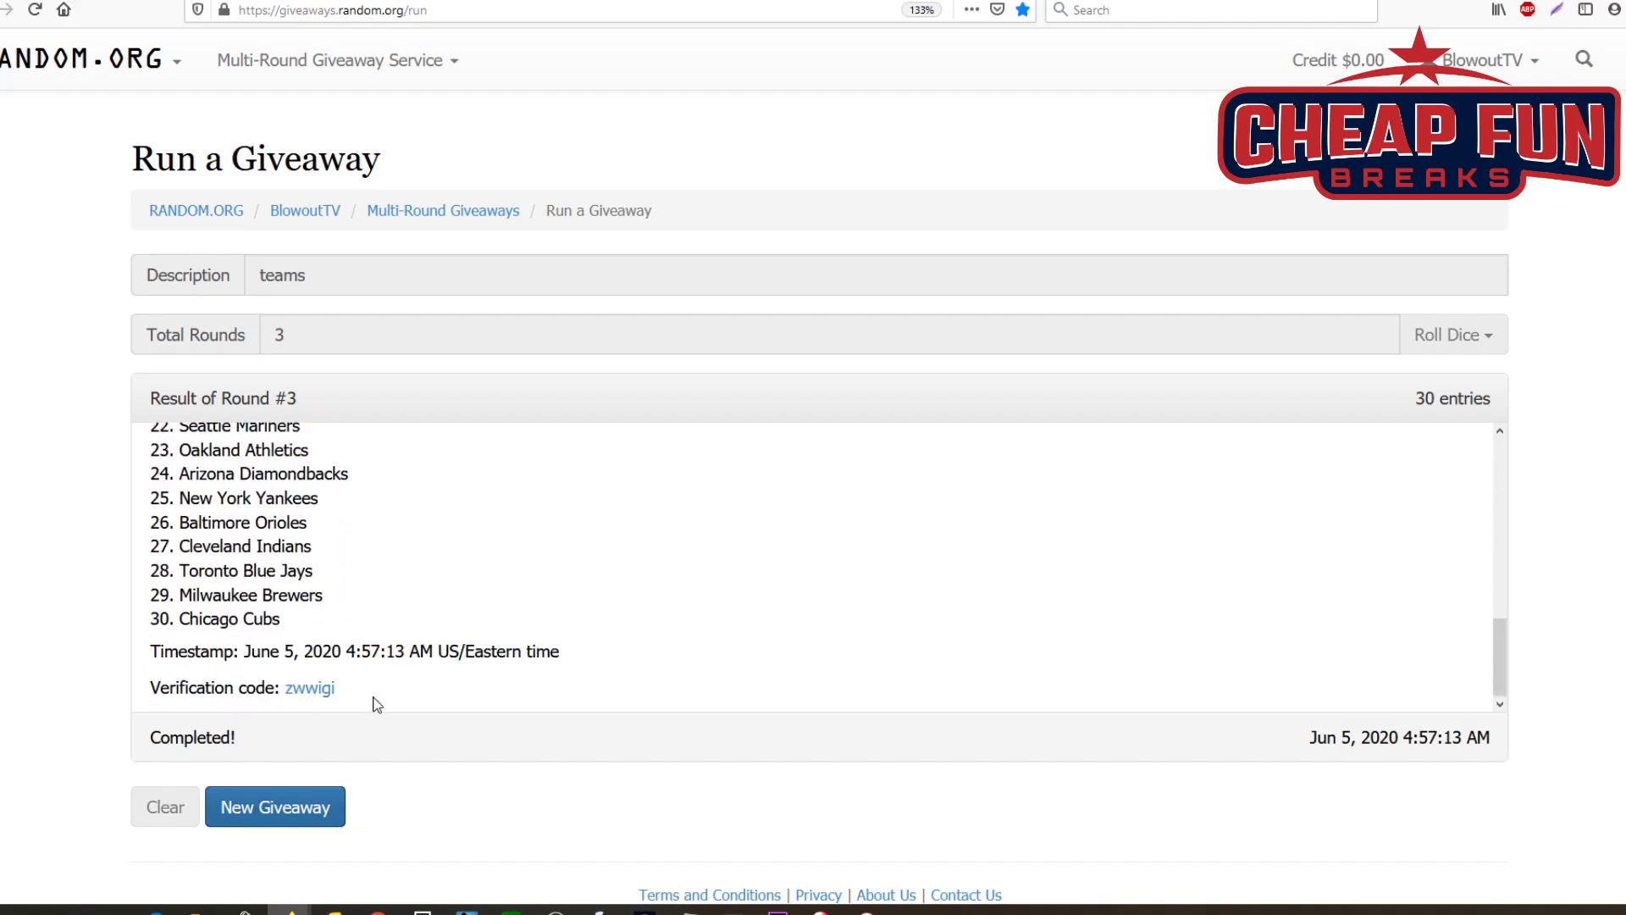
{"action": "left_click_drag", "start_coordinate": [377, 704], "coordinate": [185, 457]}
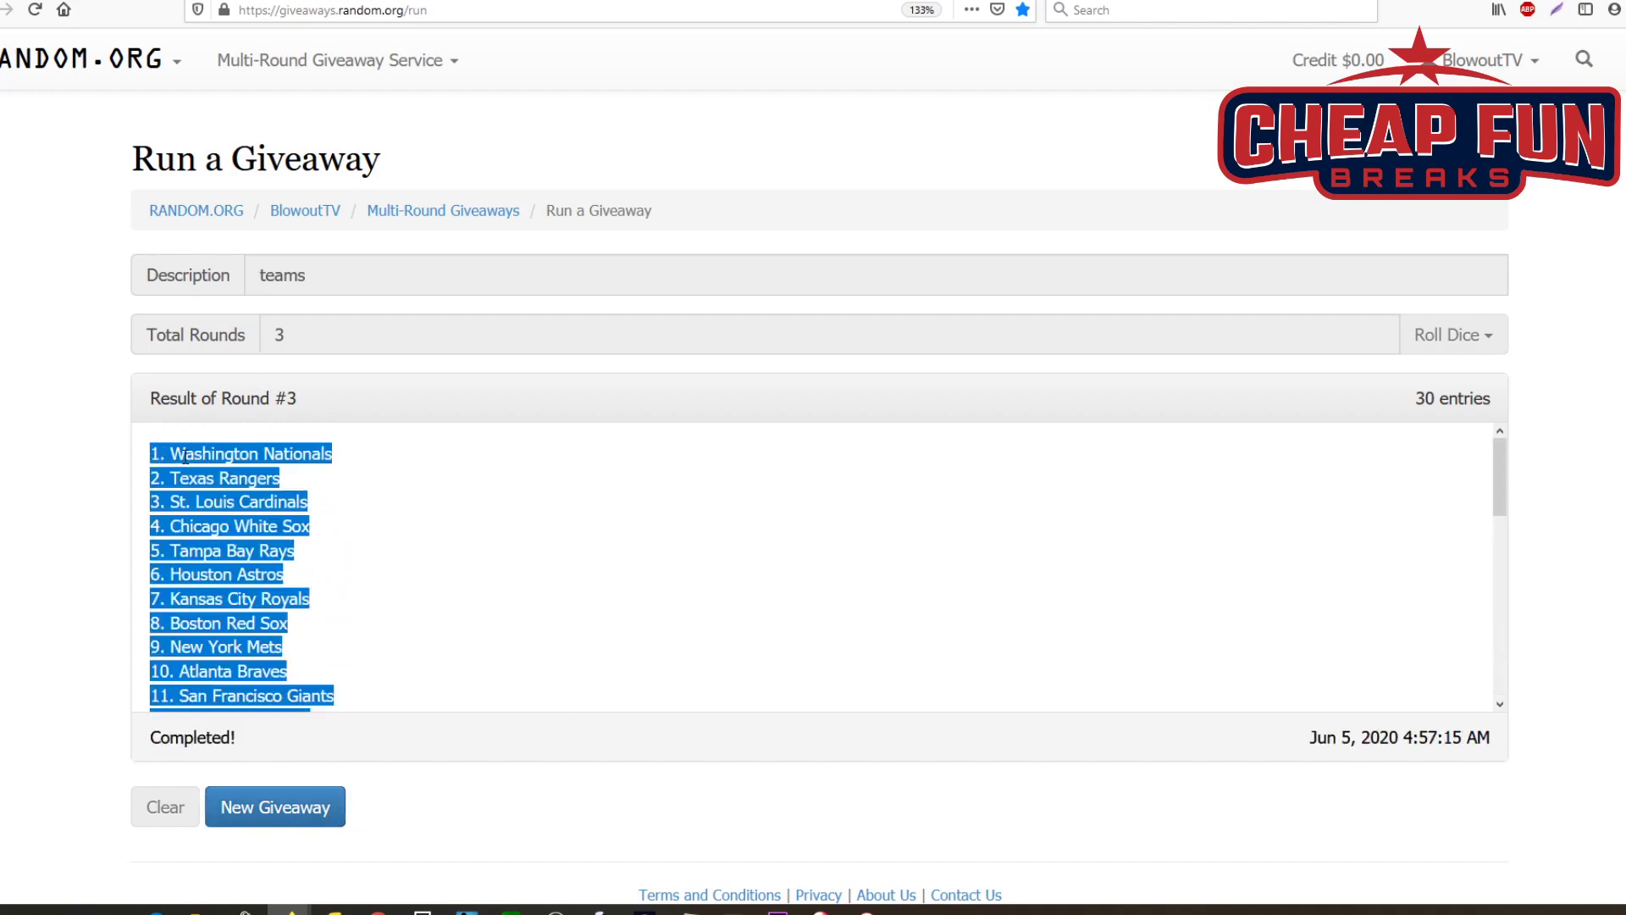
{"action": "right_click", "coordinate": [185, 457]}
{"action": "left_click", "coordinate": [236, 470]}
{"action": "key", "text": "alt+Tab"}
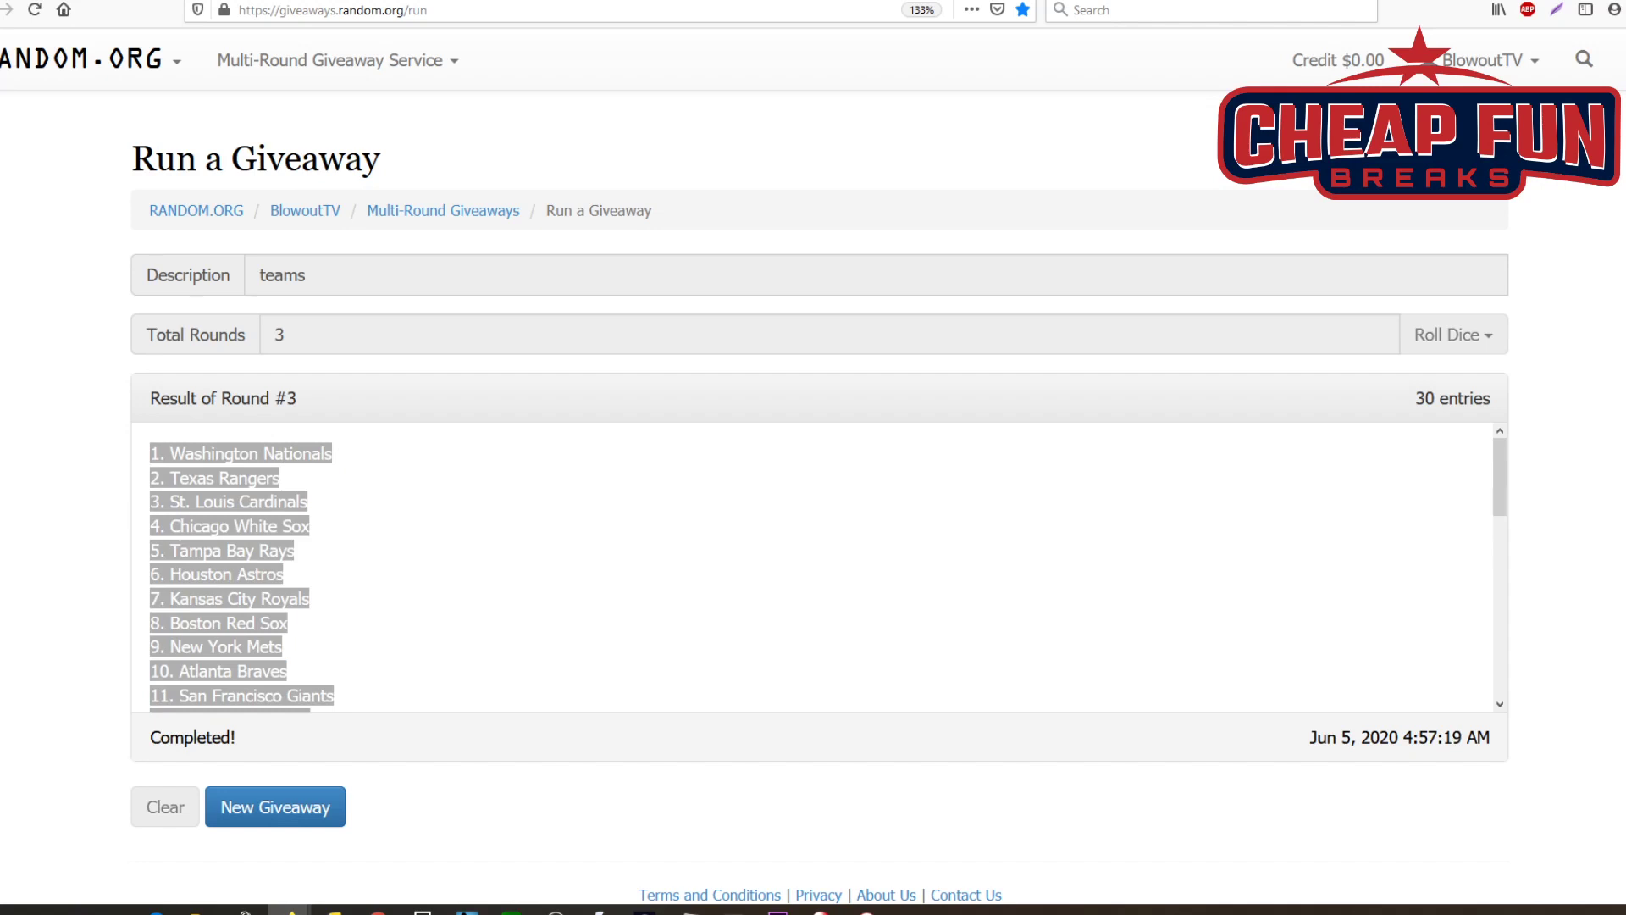